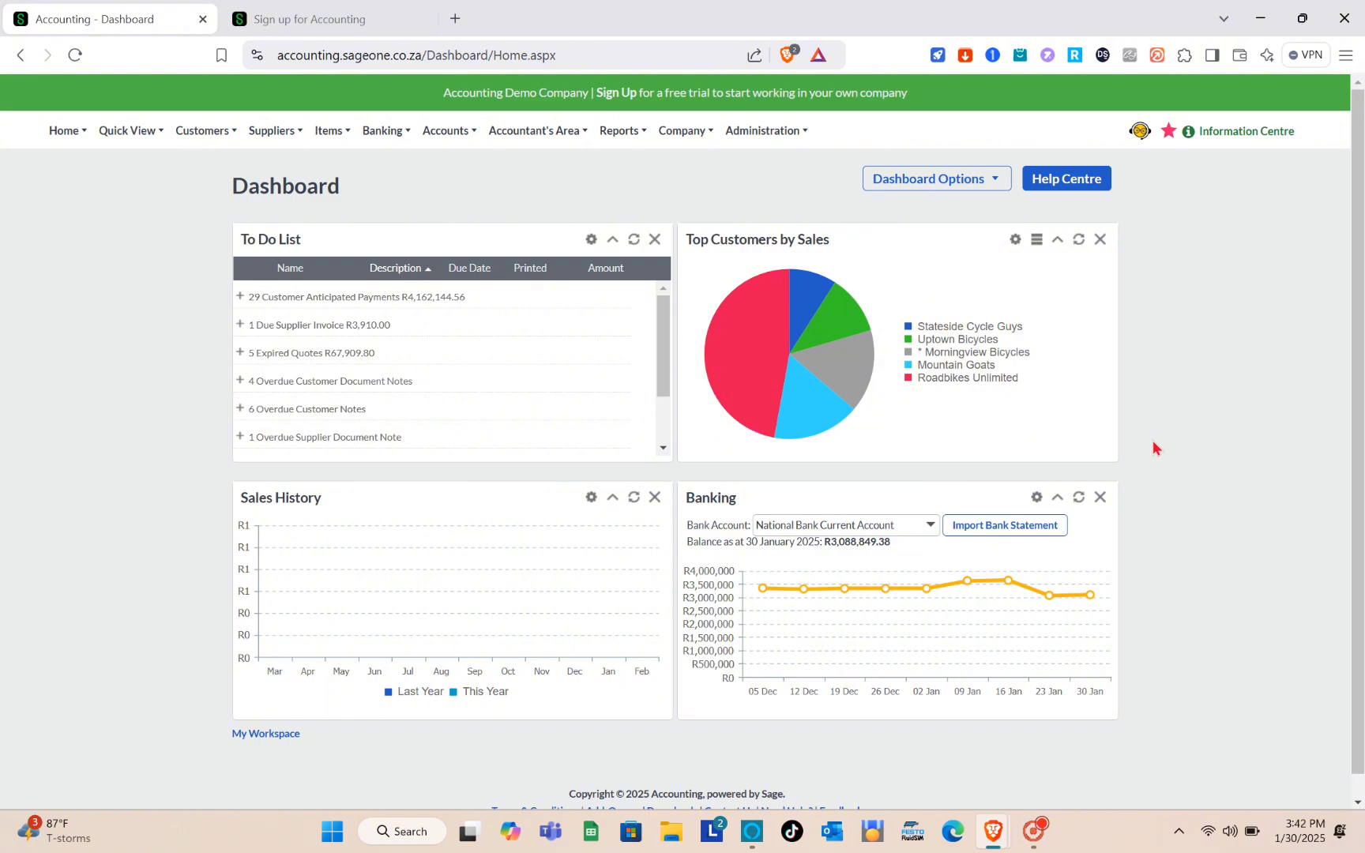
Step: Open the Sage accounting software page, sage.com/en-us/accounting-software, in a new browser tab and glance over it
left_click(455, 17)
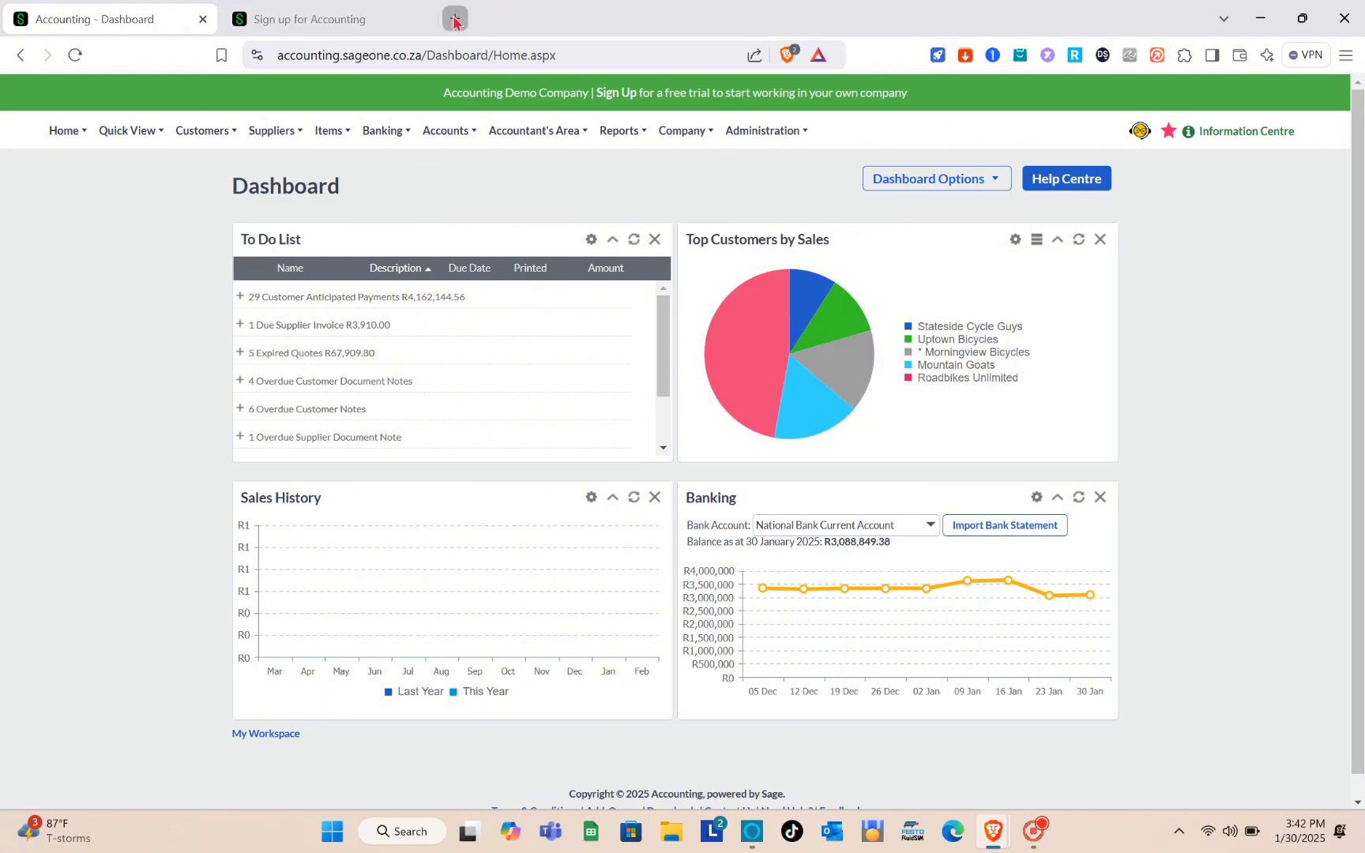
type("sage")
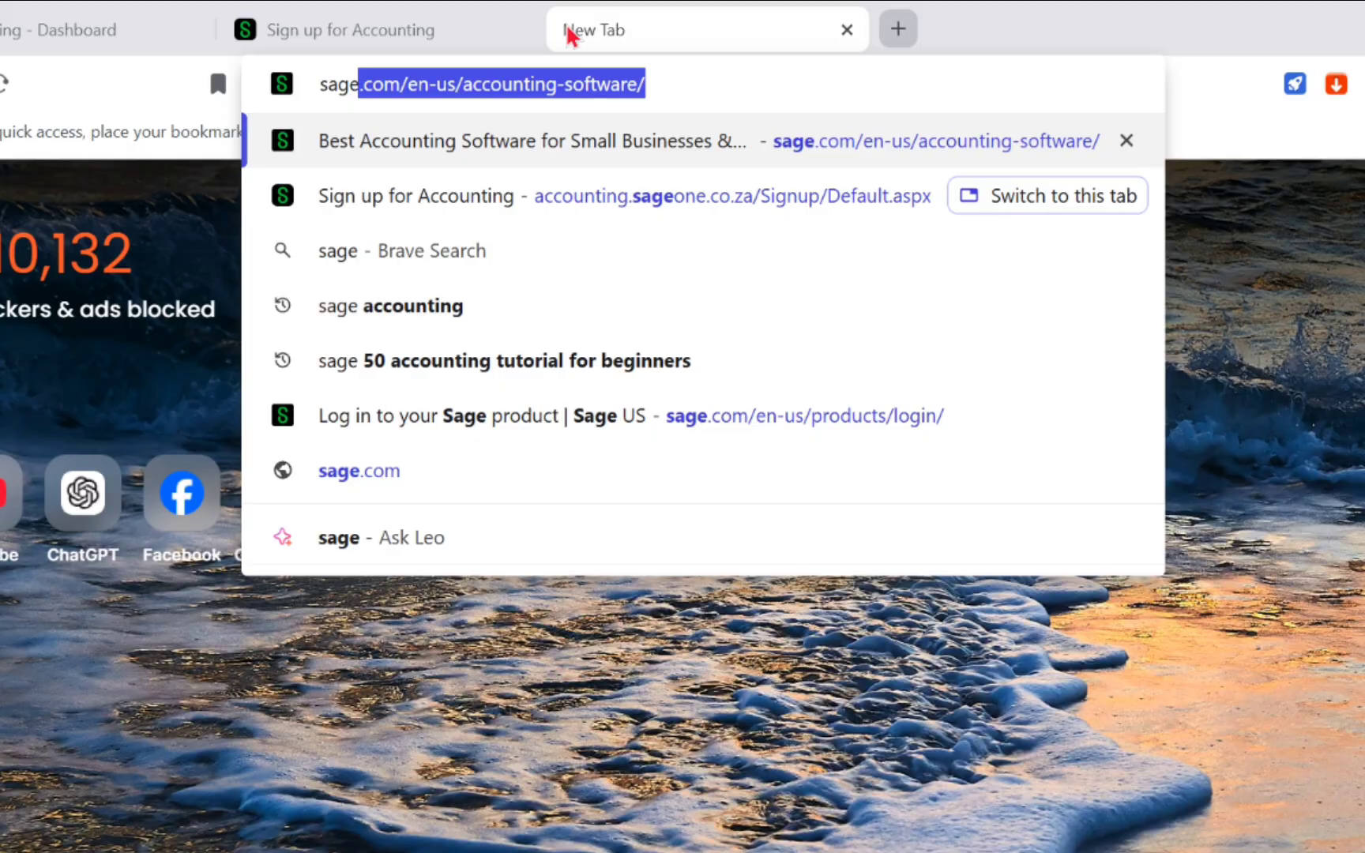
key("Return")
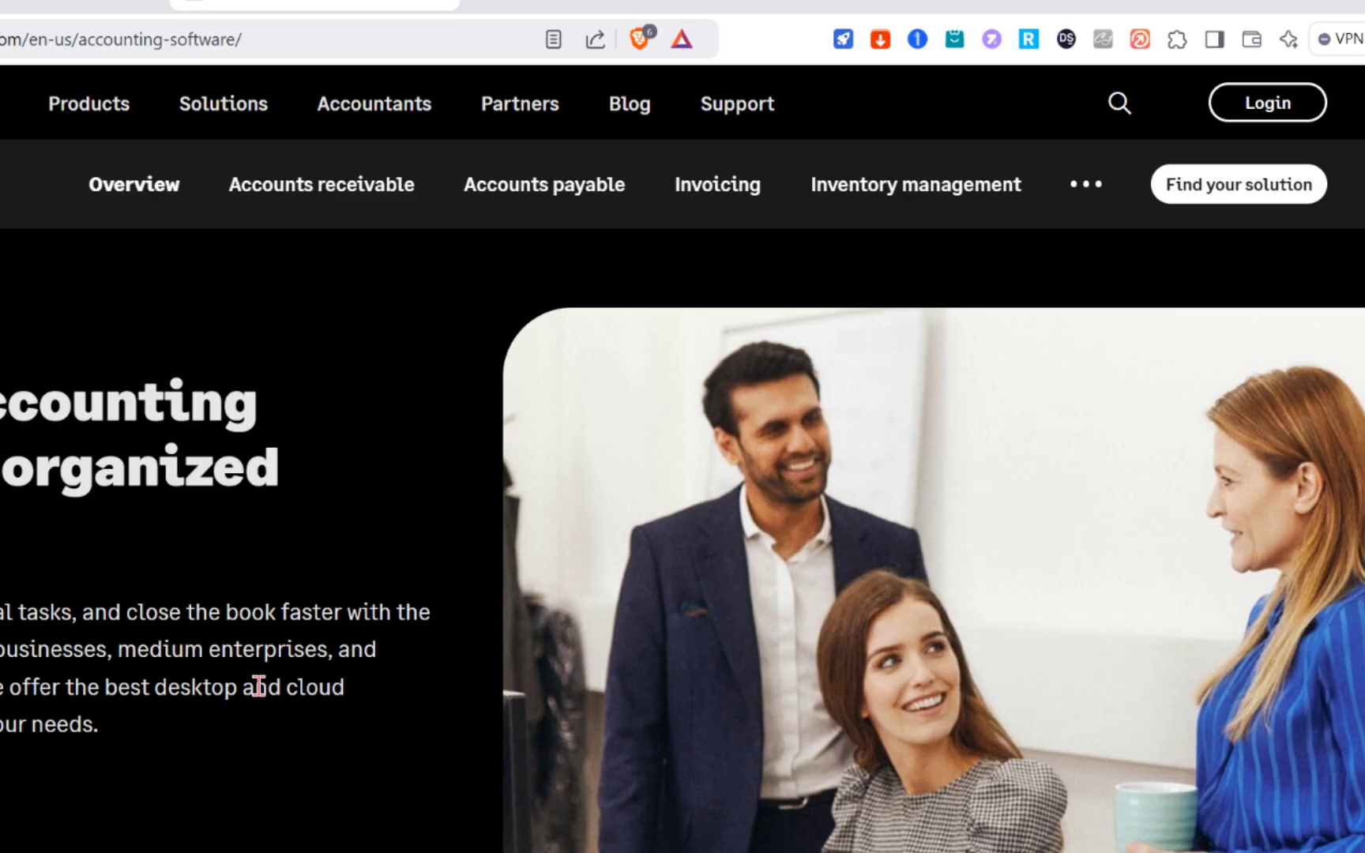
scroll(258, 686, "down", 10)
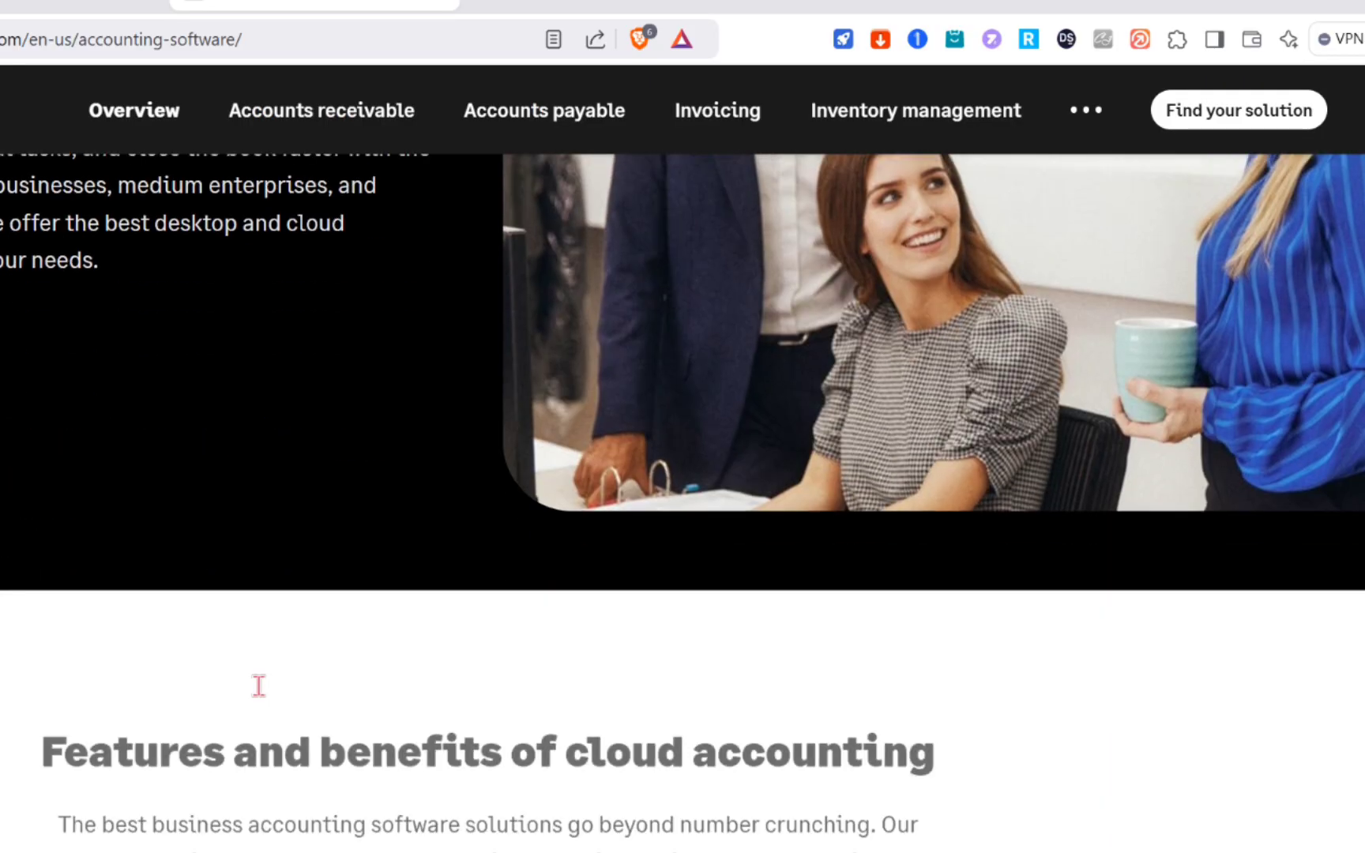
scroll(258, 685, "up", 10)
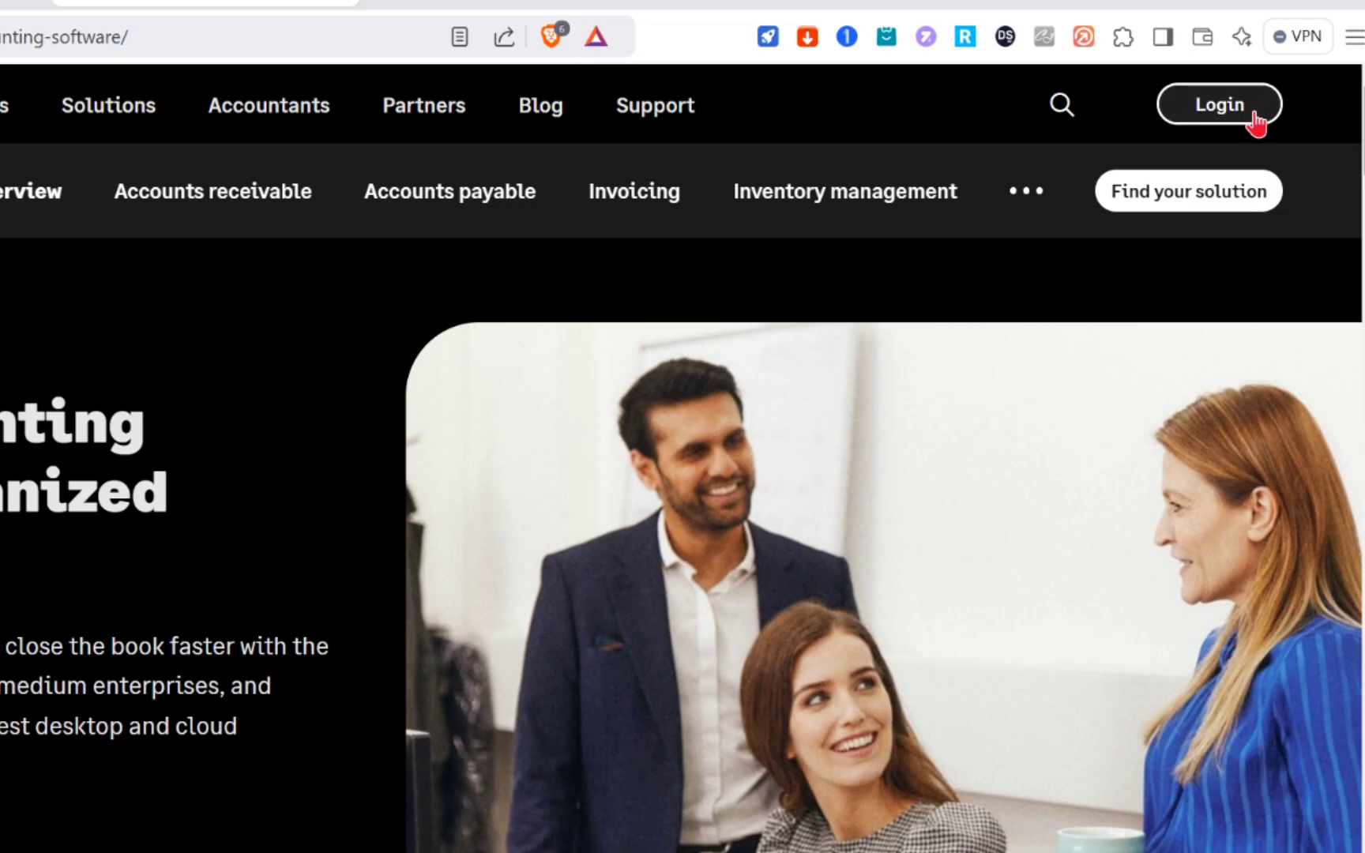
Step: Open the Sage login portal, look over the listed products, and close that page
left_click(1256, 120)
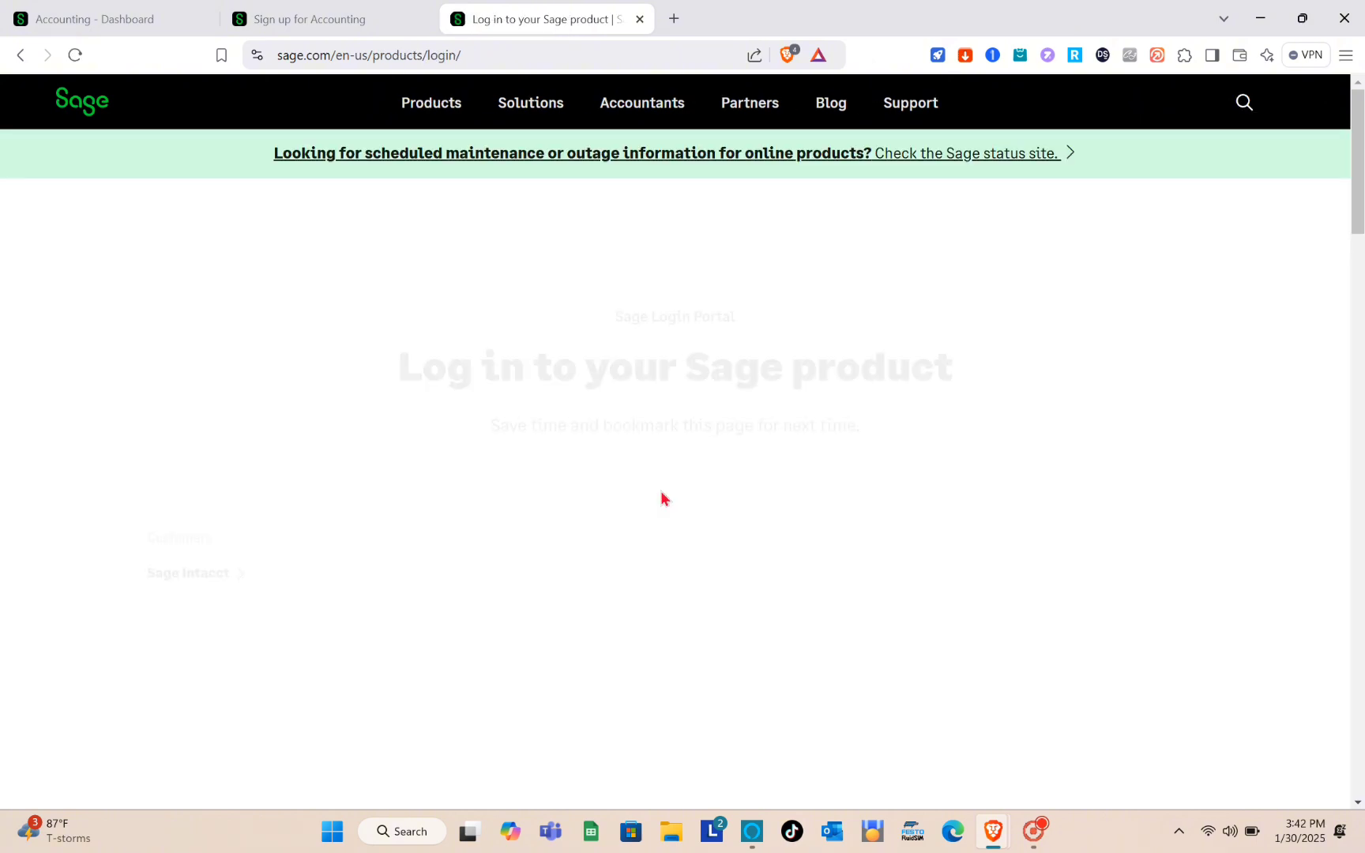
scroll(552, 628, "down", 1)
scroll(552, 632, "down", 8)
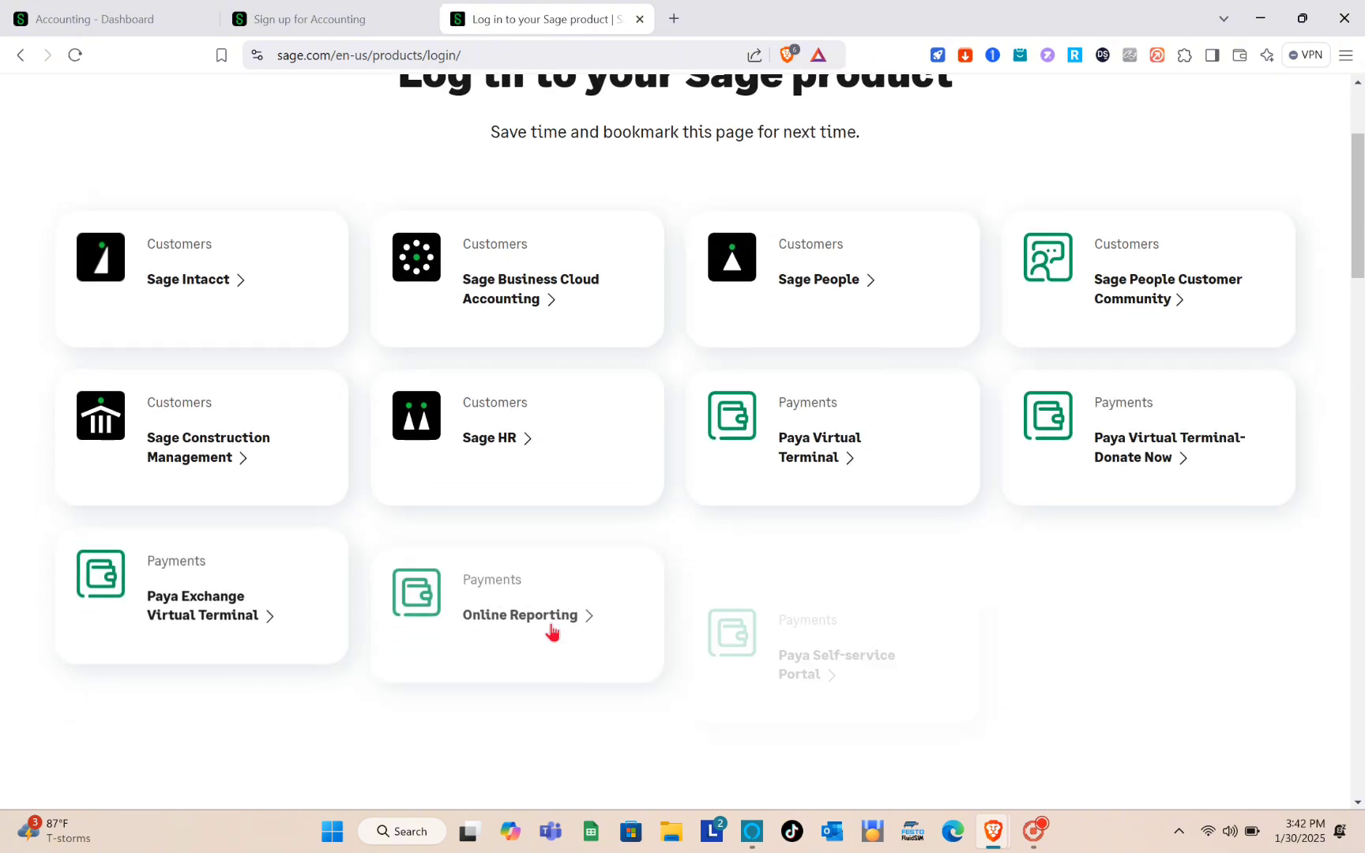
scroll(552, 630, "up", 8)
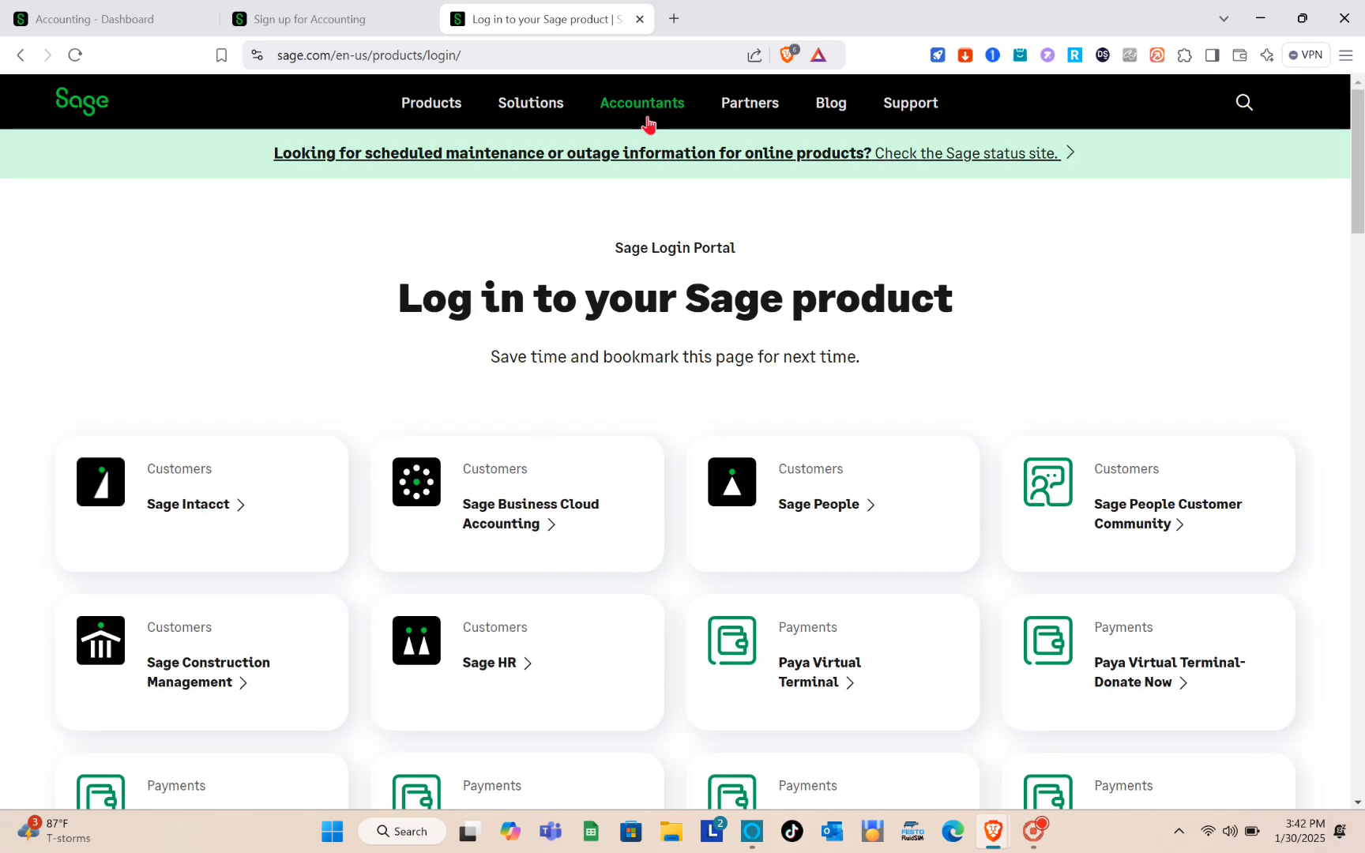
left_click(640, 19)
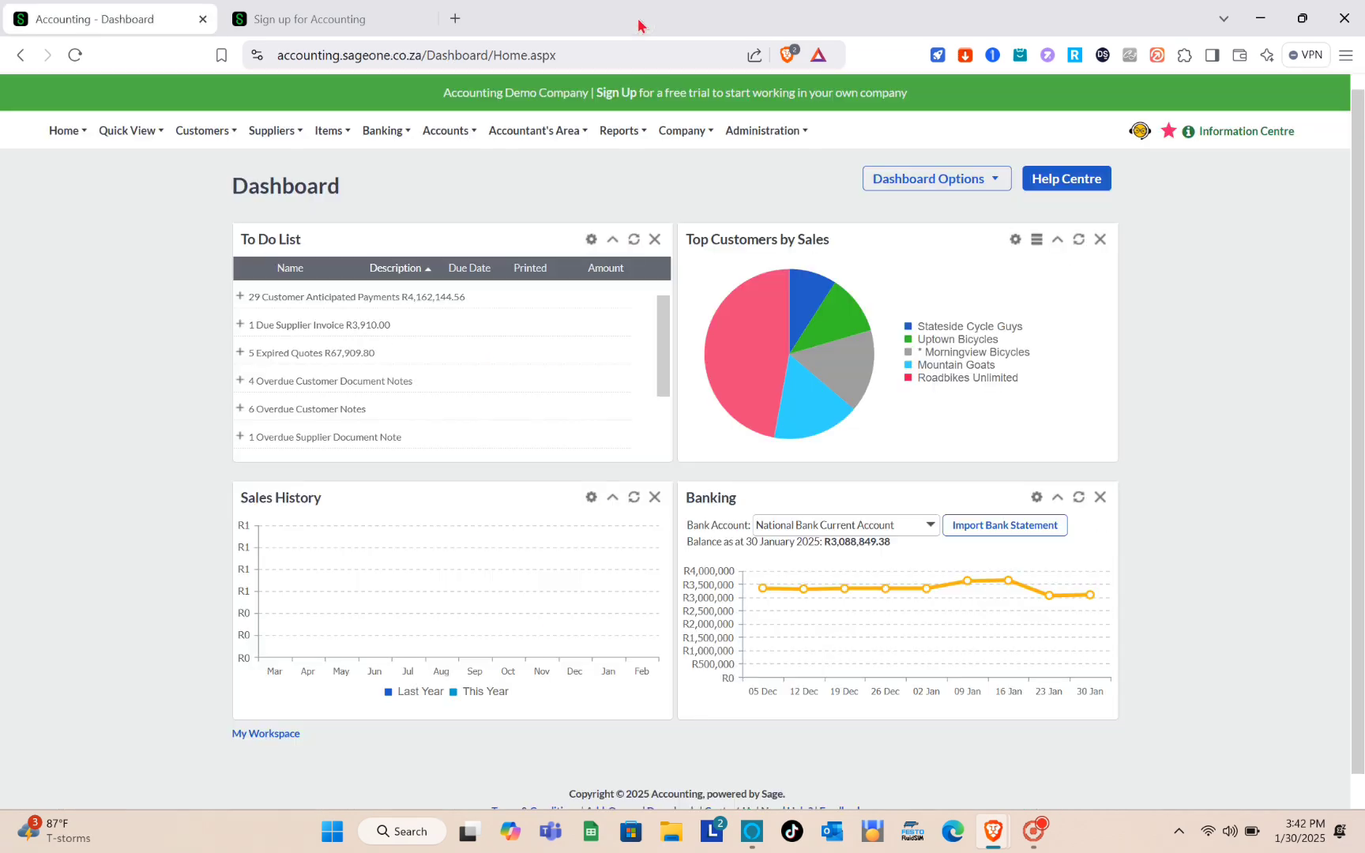
Step: On the Sage Accounting sign-up form, accept the terms & conditions and allow the newsletter subscriptions
left_click(298, 9)
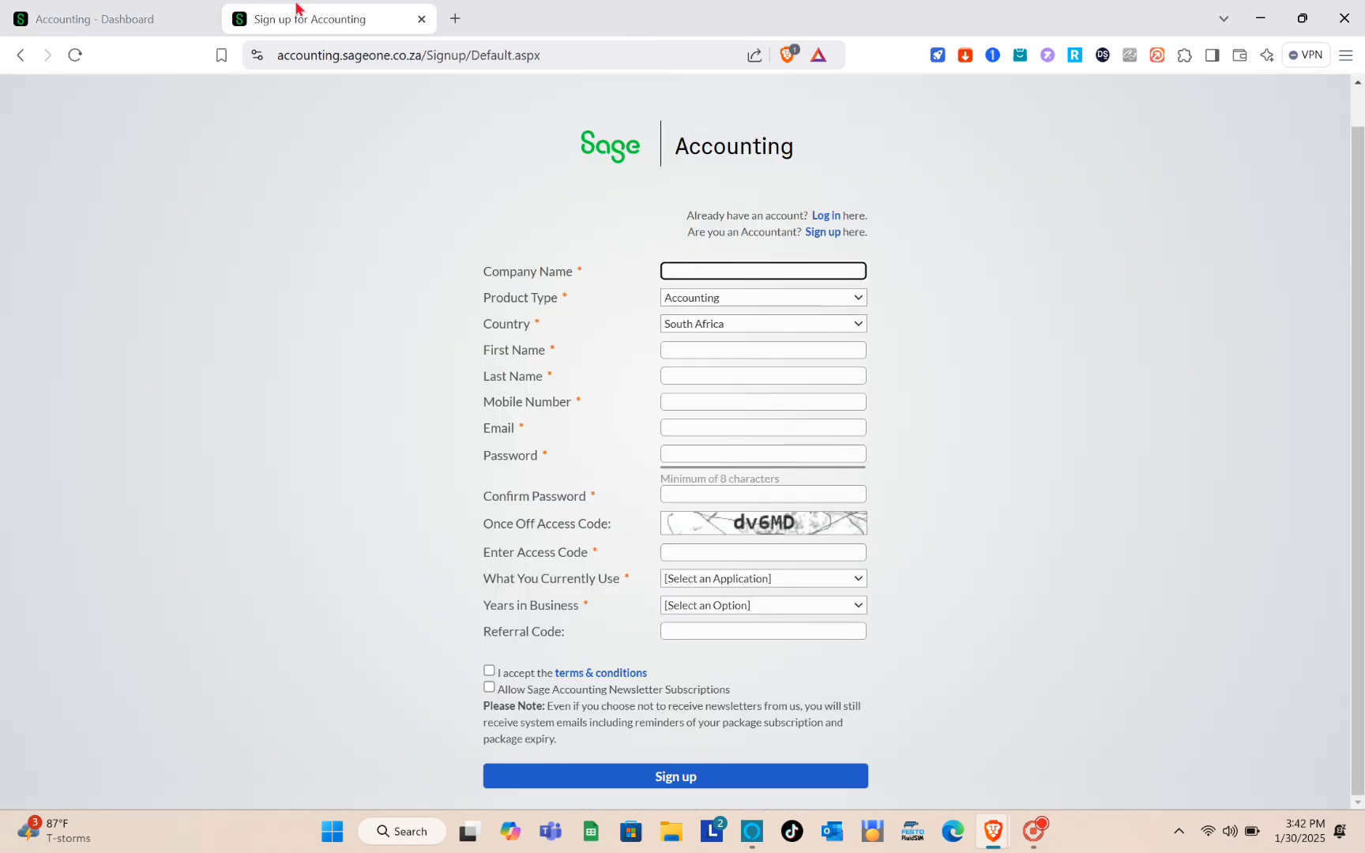
left_click(280, 60)
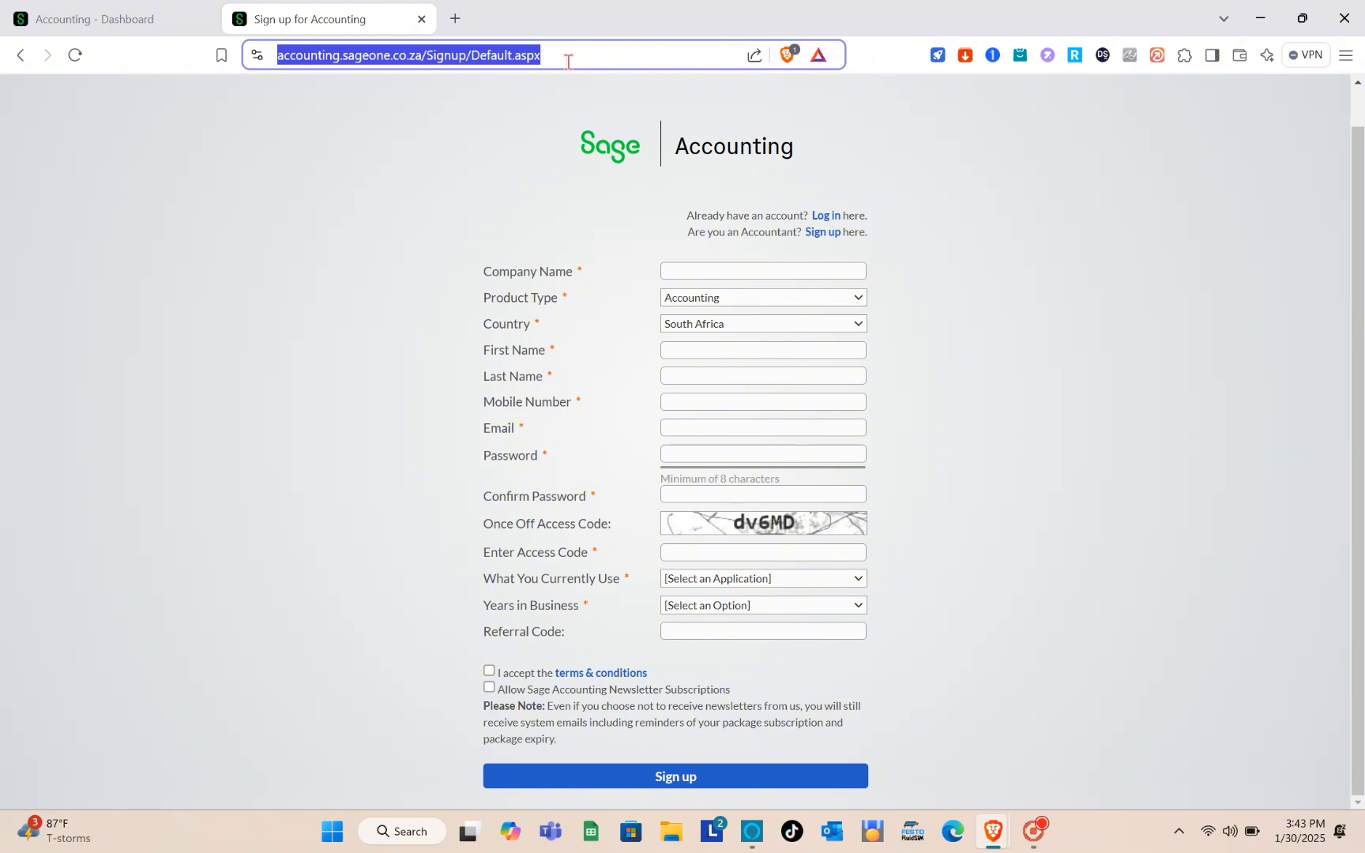
left_click(1090, 315)
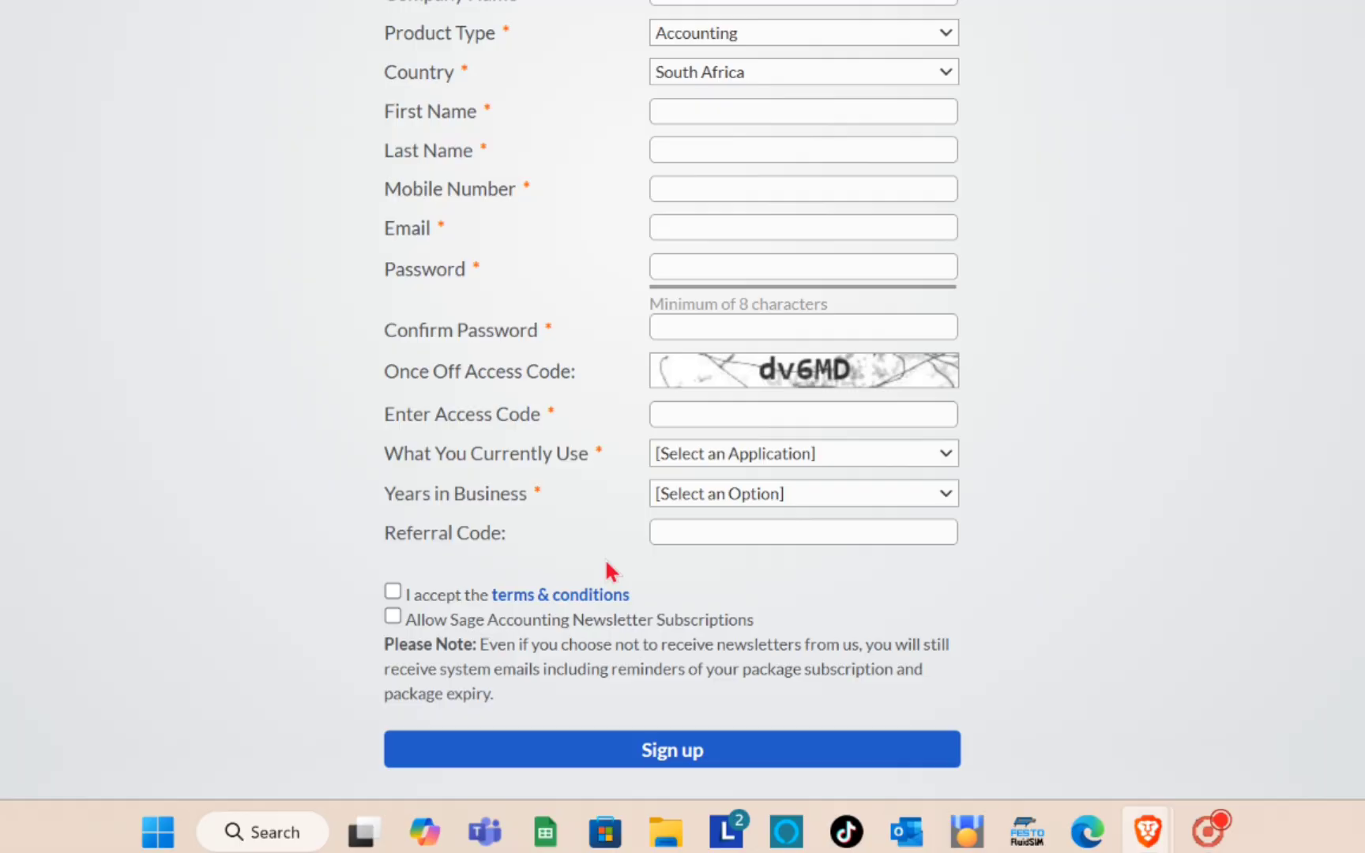
left_click(393, 592)
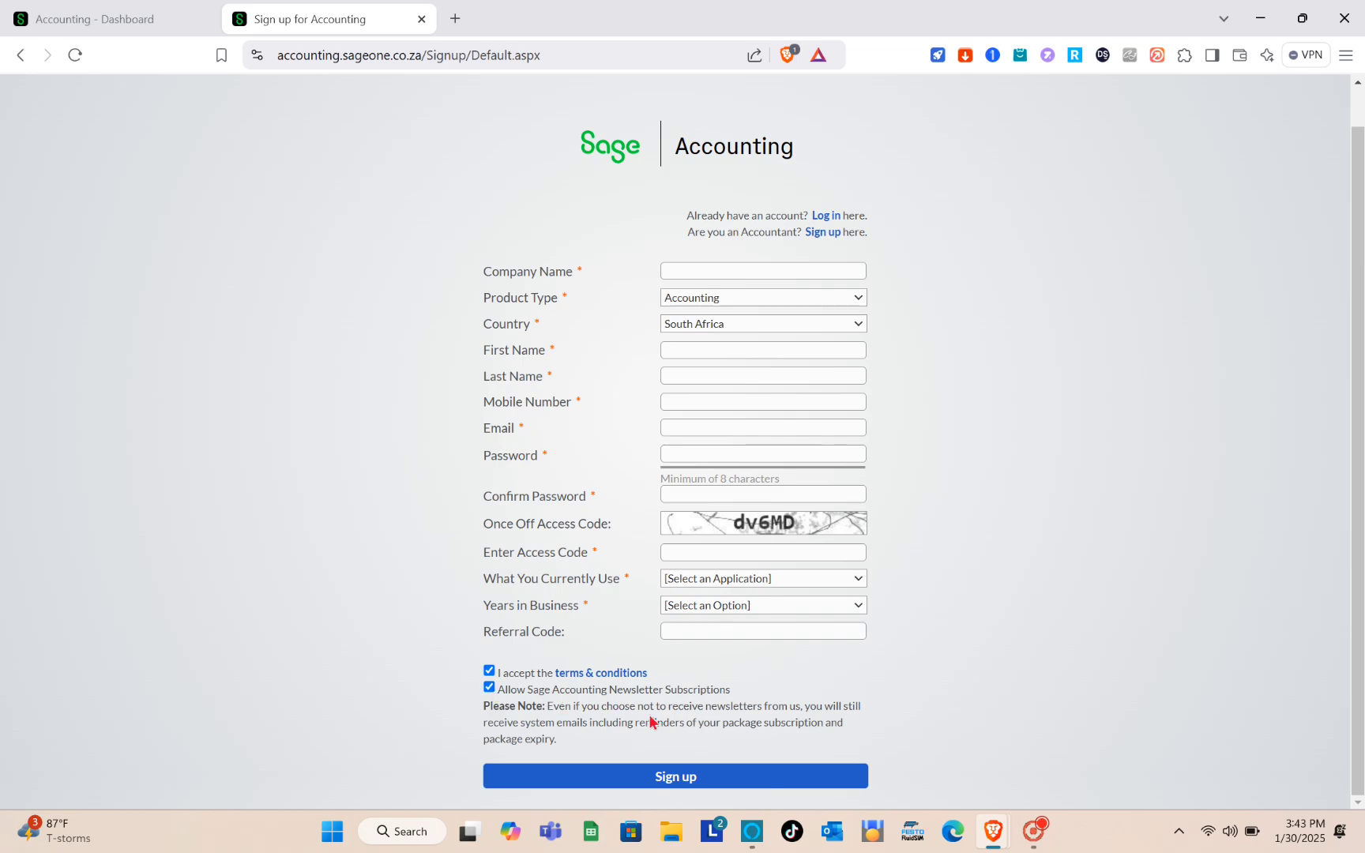
left_click(489, 687)
Step: Return to the demo company's dashboard and examine its To Do List, its charts and the options of the main navigation areas
left_click(120, 9)
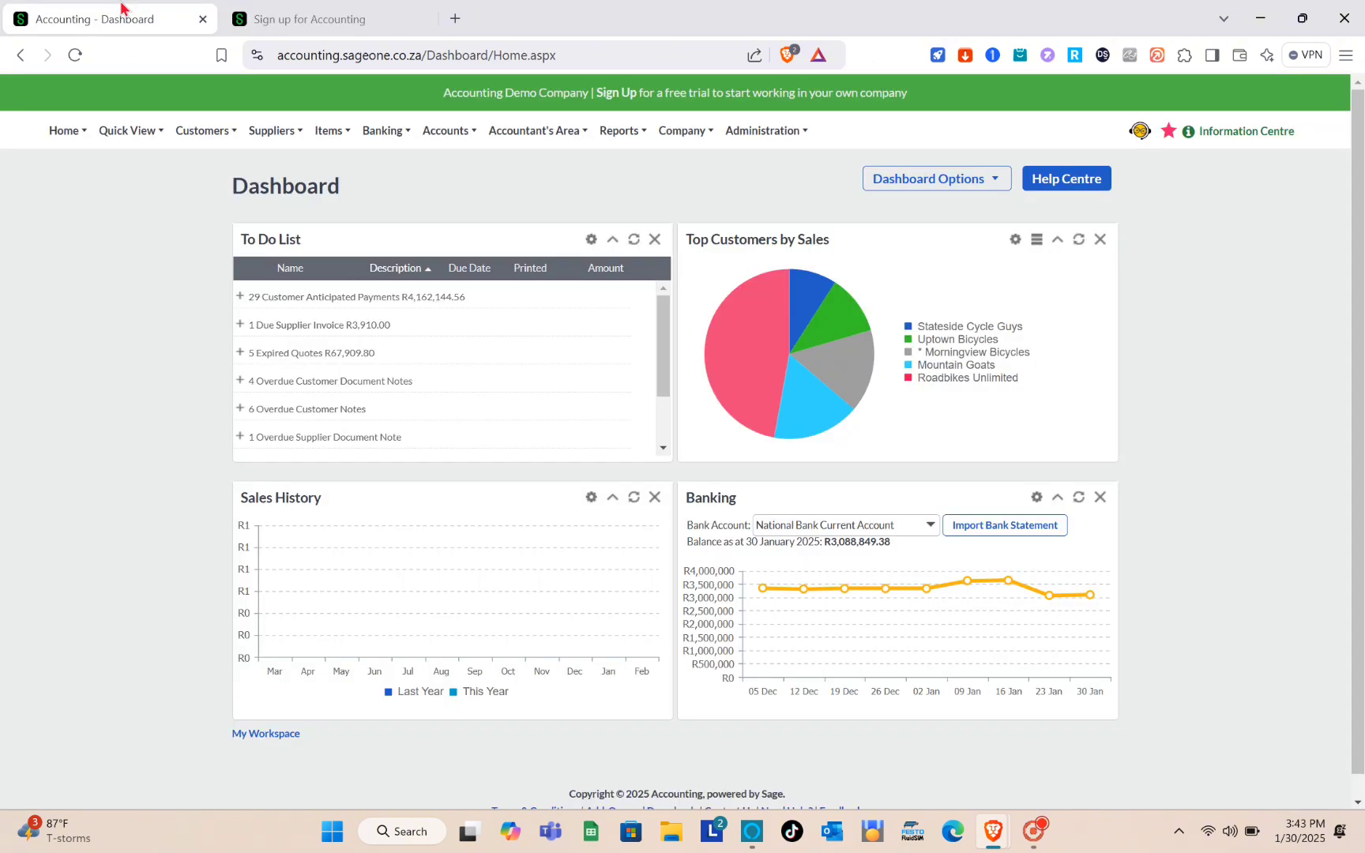
mouse_move(757, 436)
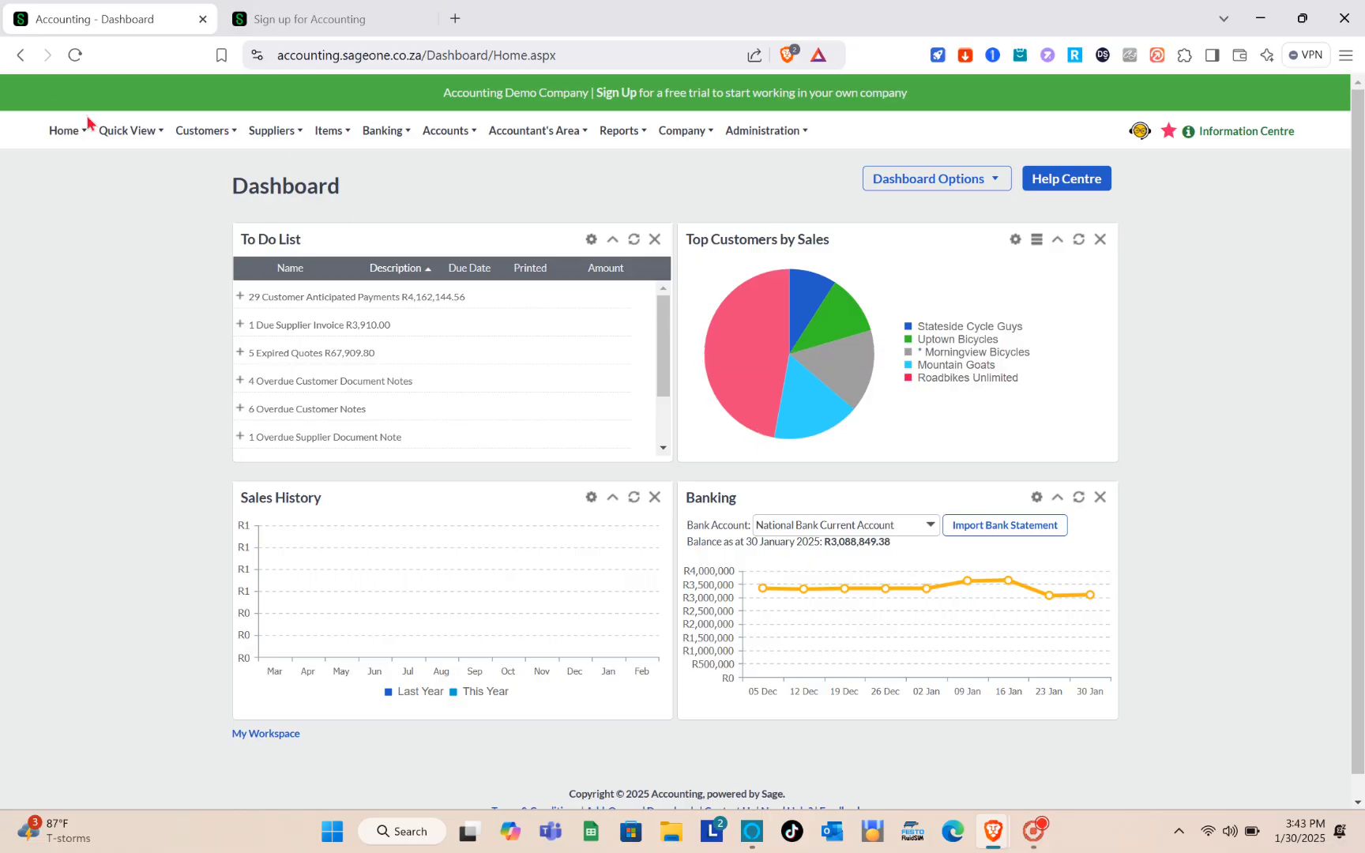
left_click(77, 136)
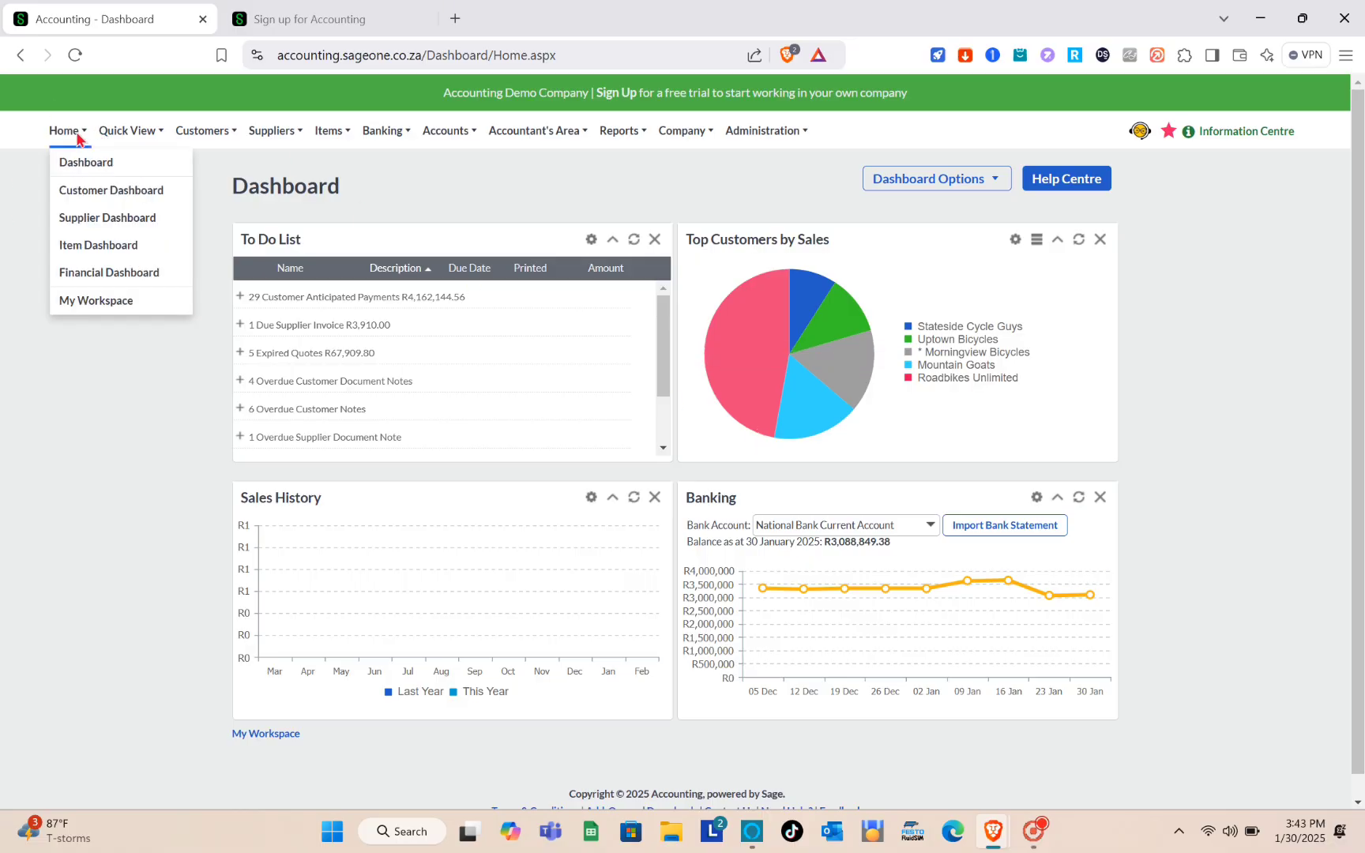
scroll(616, 372, "down", 4)
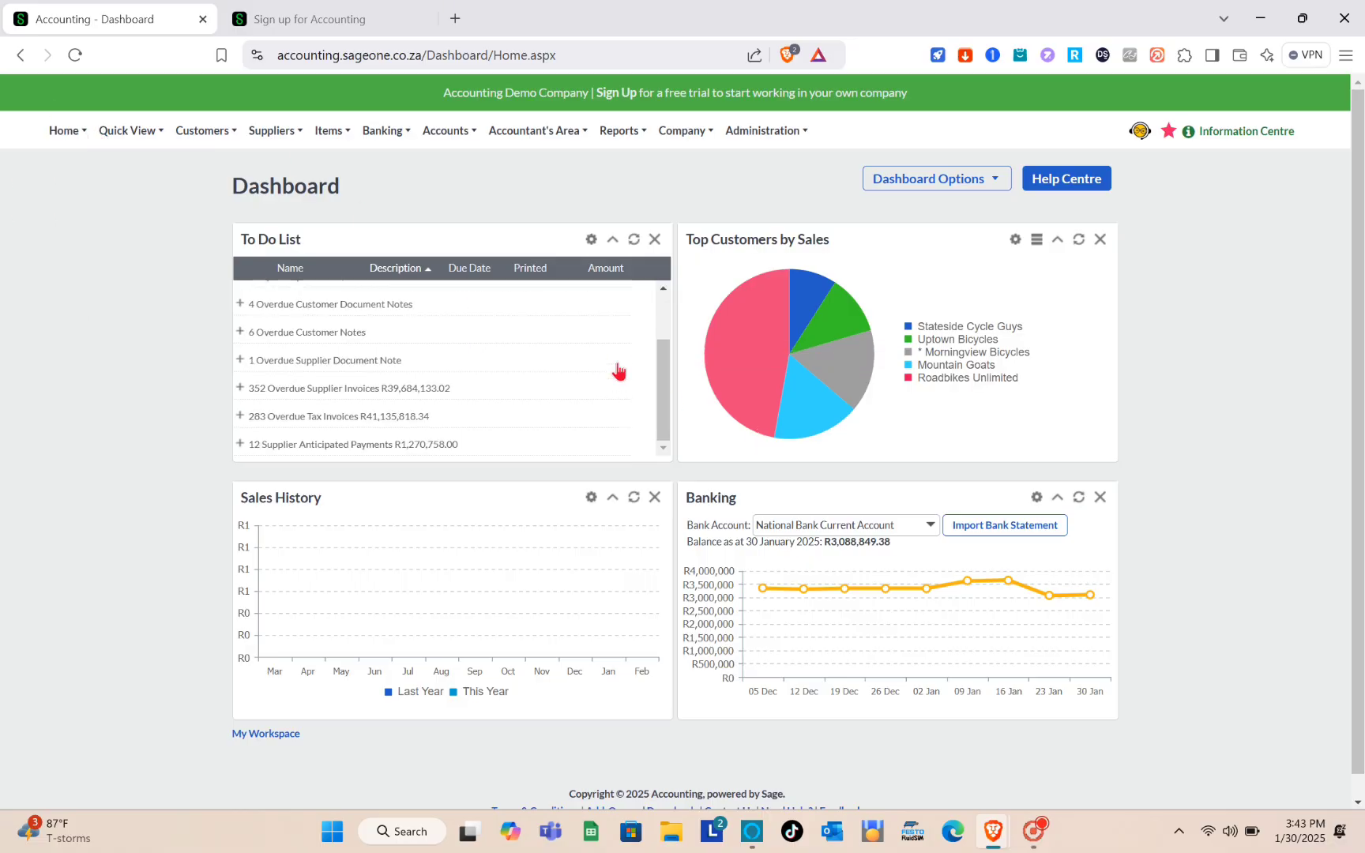
scroll(987, 360, "up", 1)
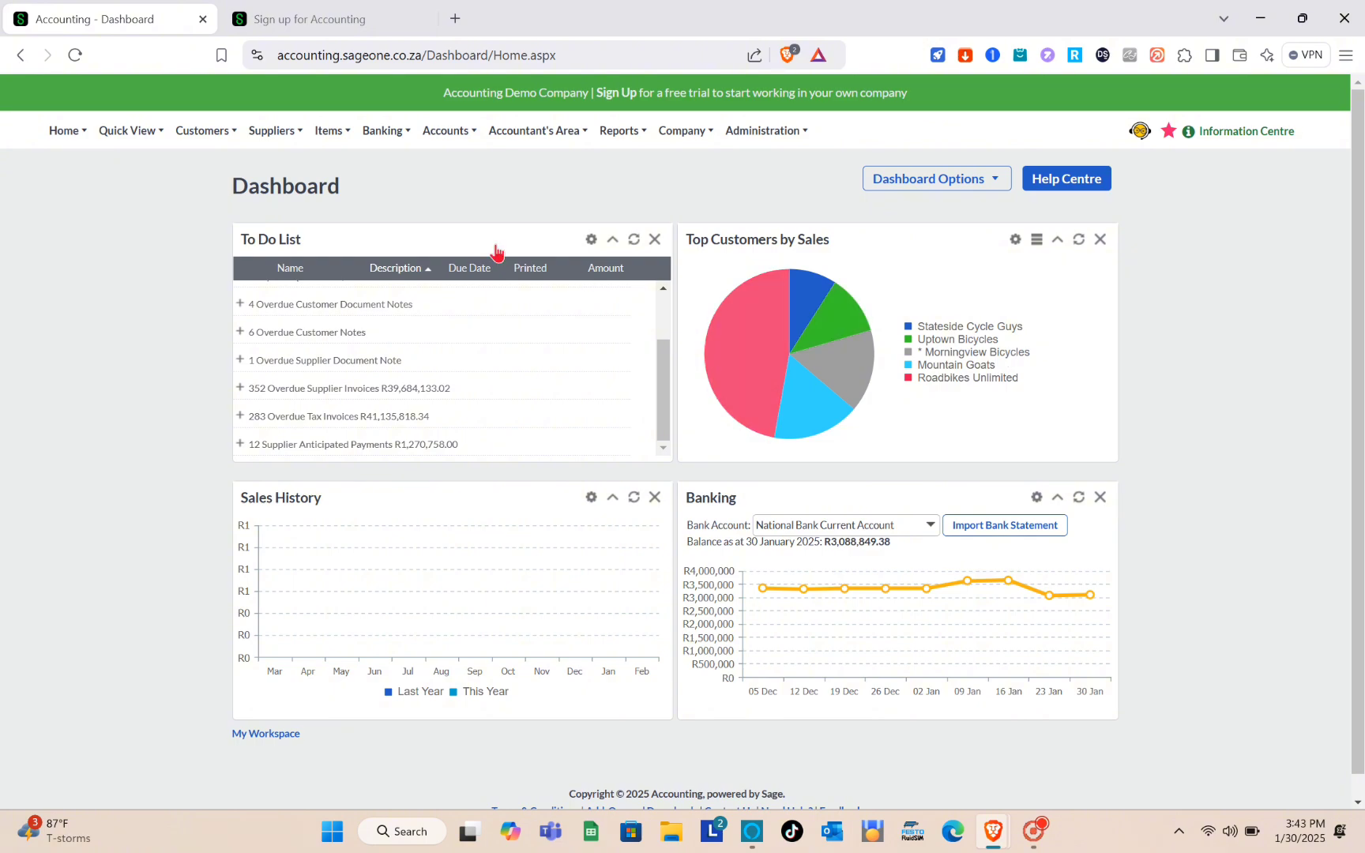
scroll(579, 483, "down", 1)
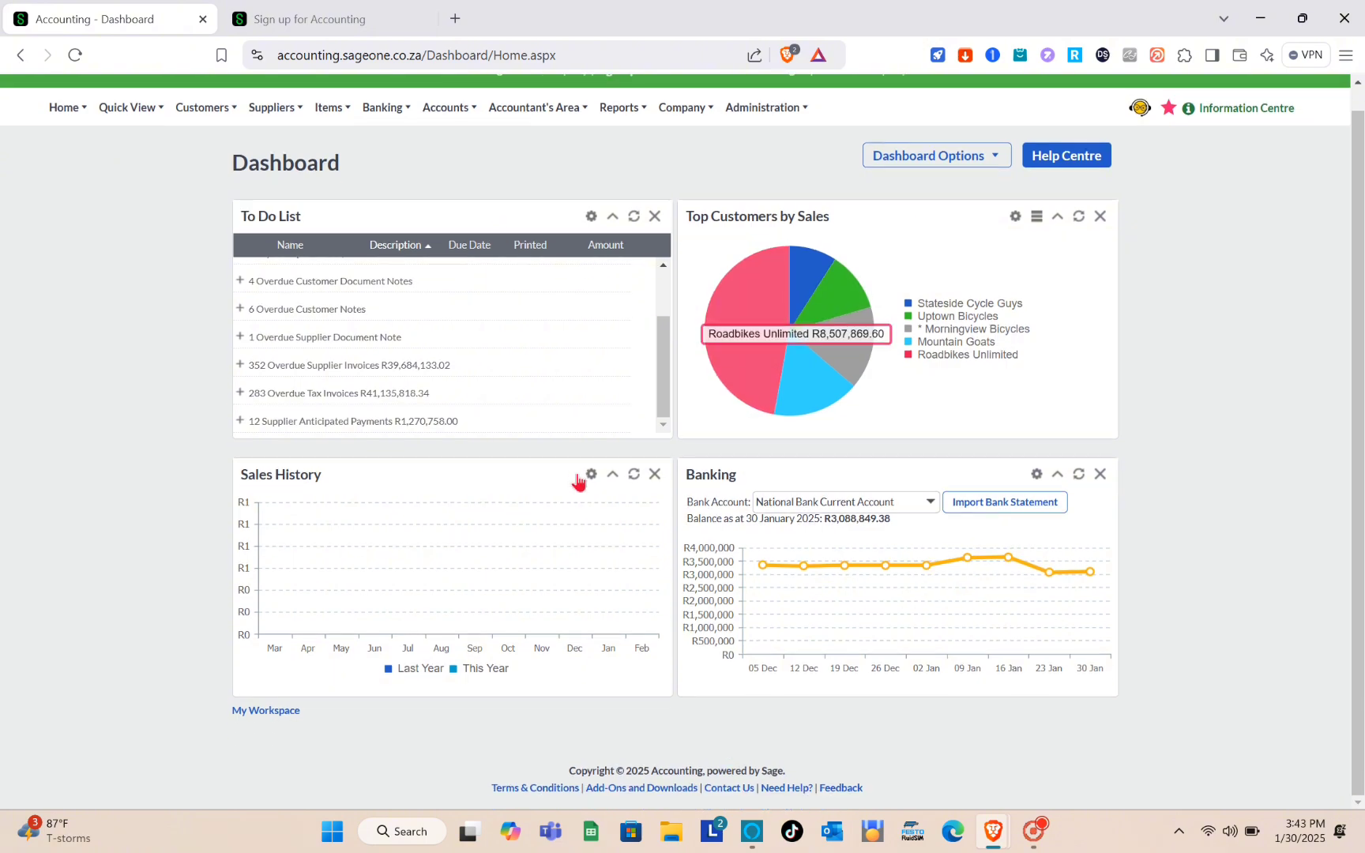
scroll(579, 483, "up", 1)
mouse_move(148, 153)
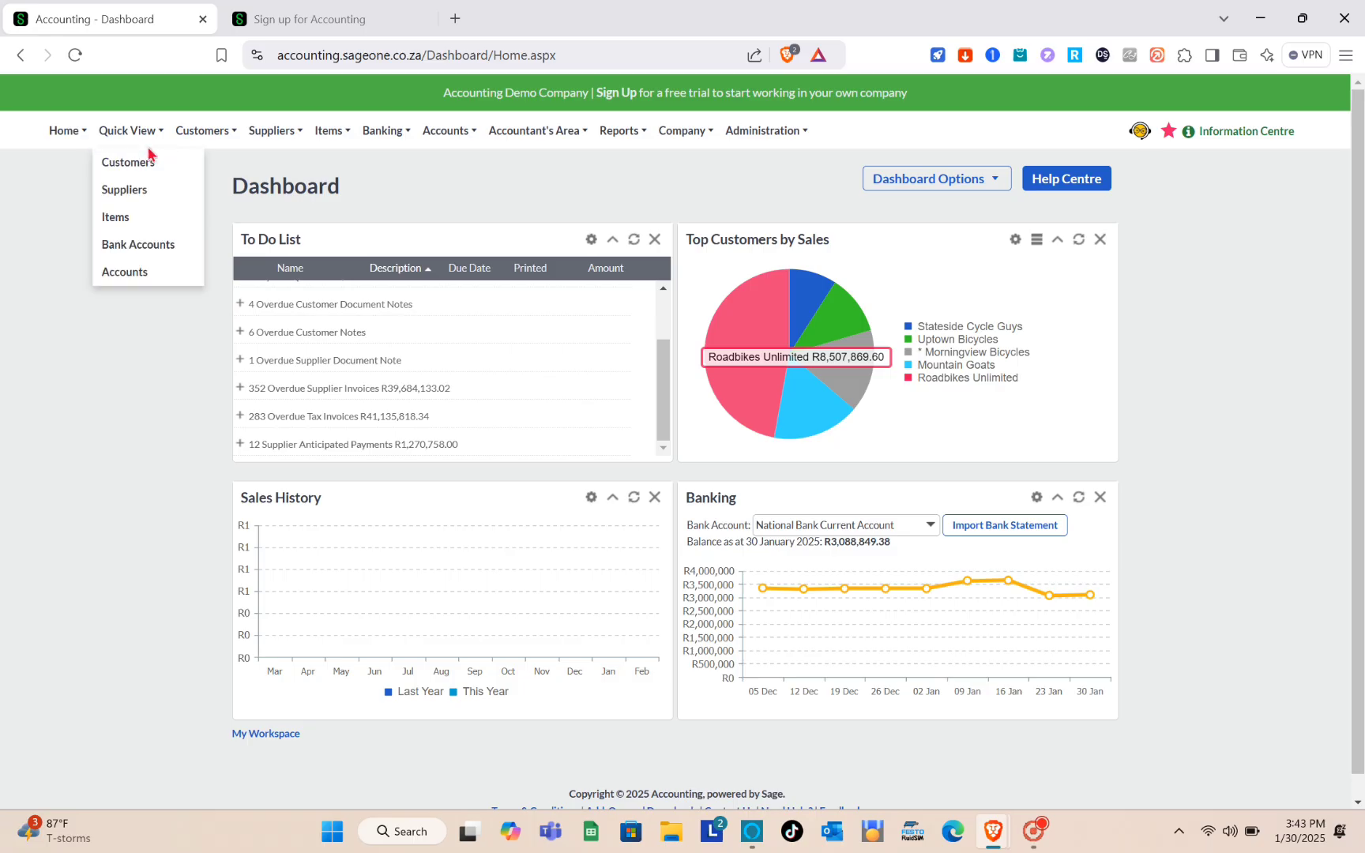
mouse_move(319, 138)
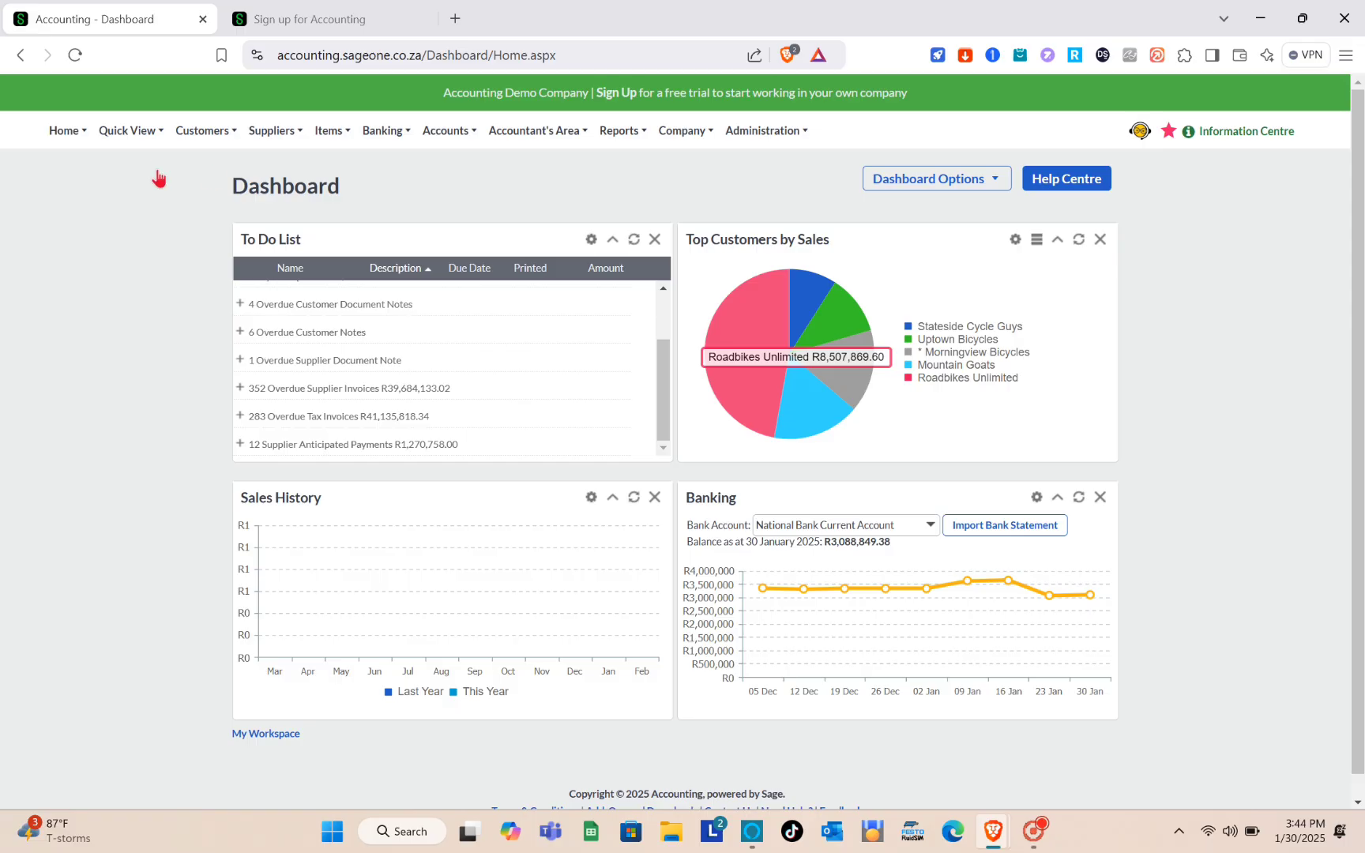
mouse_move(300, 120)
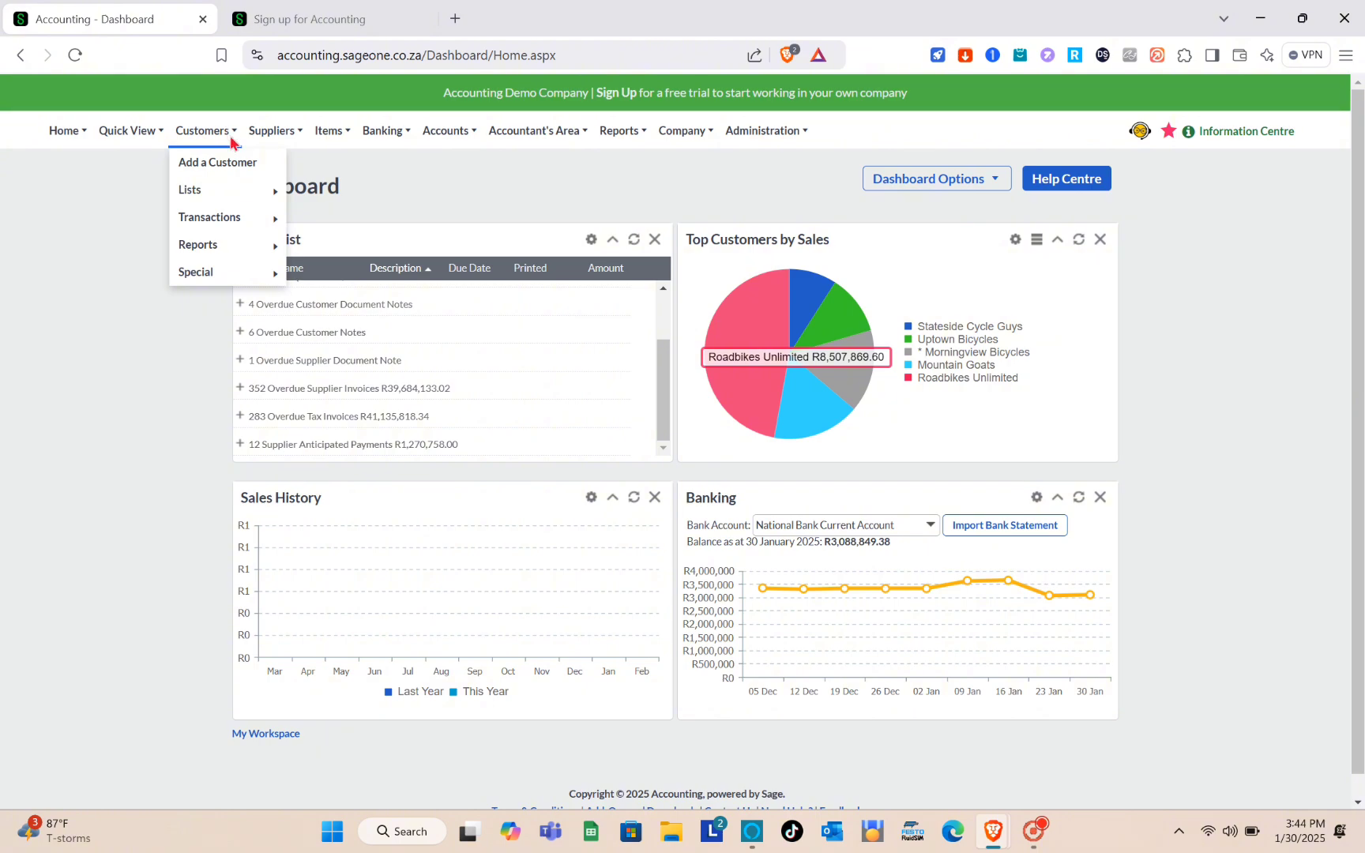
mouse_move(282, 142)
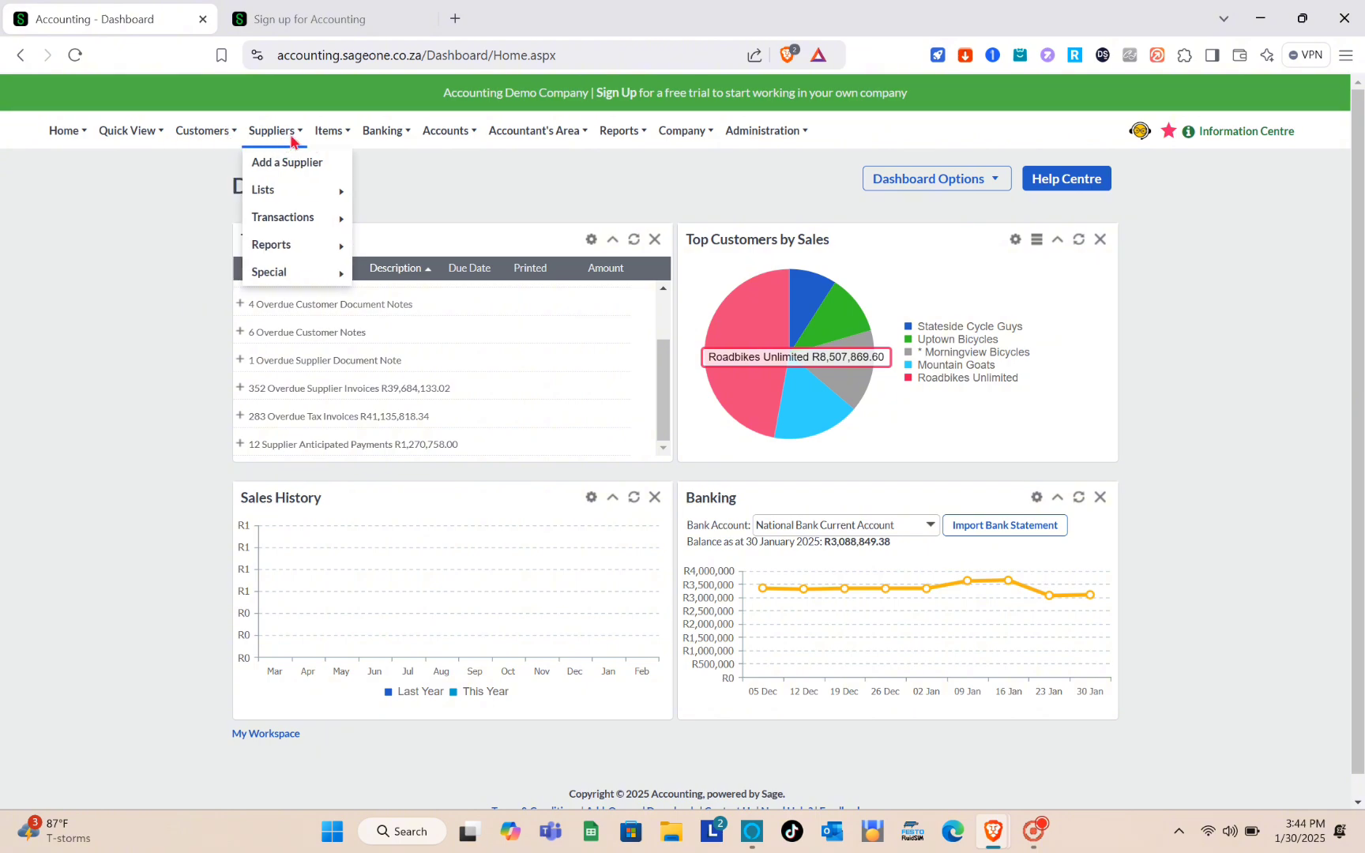
mouse_move(337, 143)
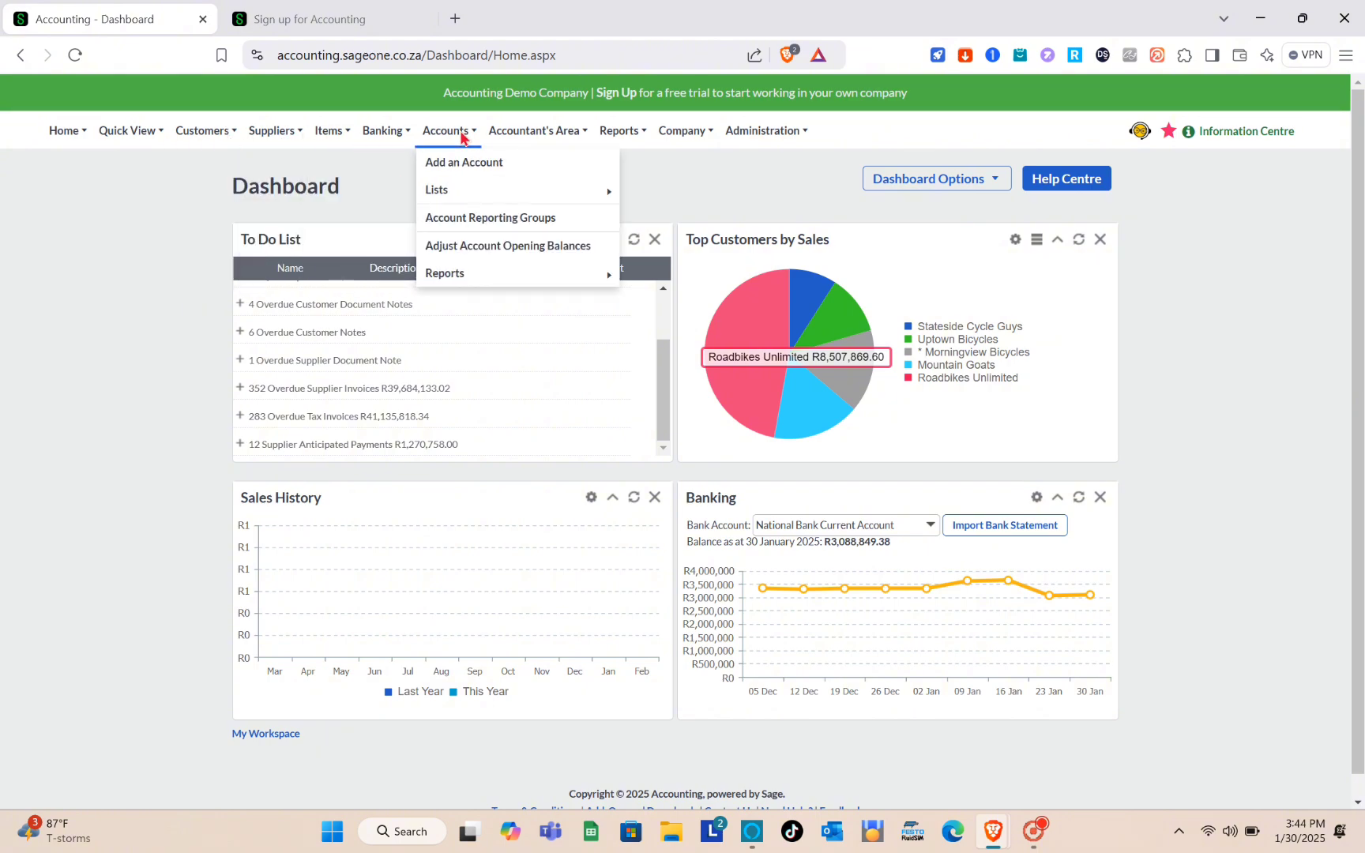
Step: Start a new customer record and enter Construction as the customer name
mouse_move(195, 145)
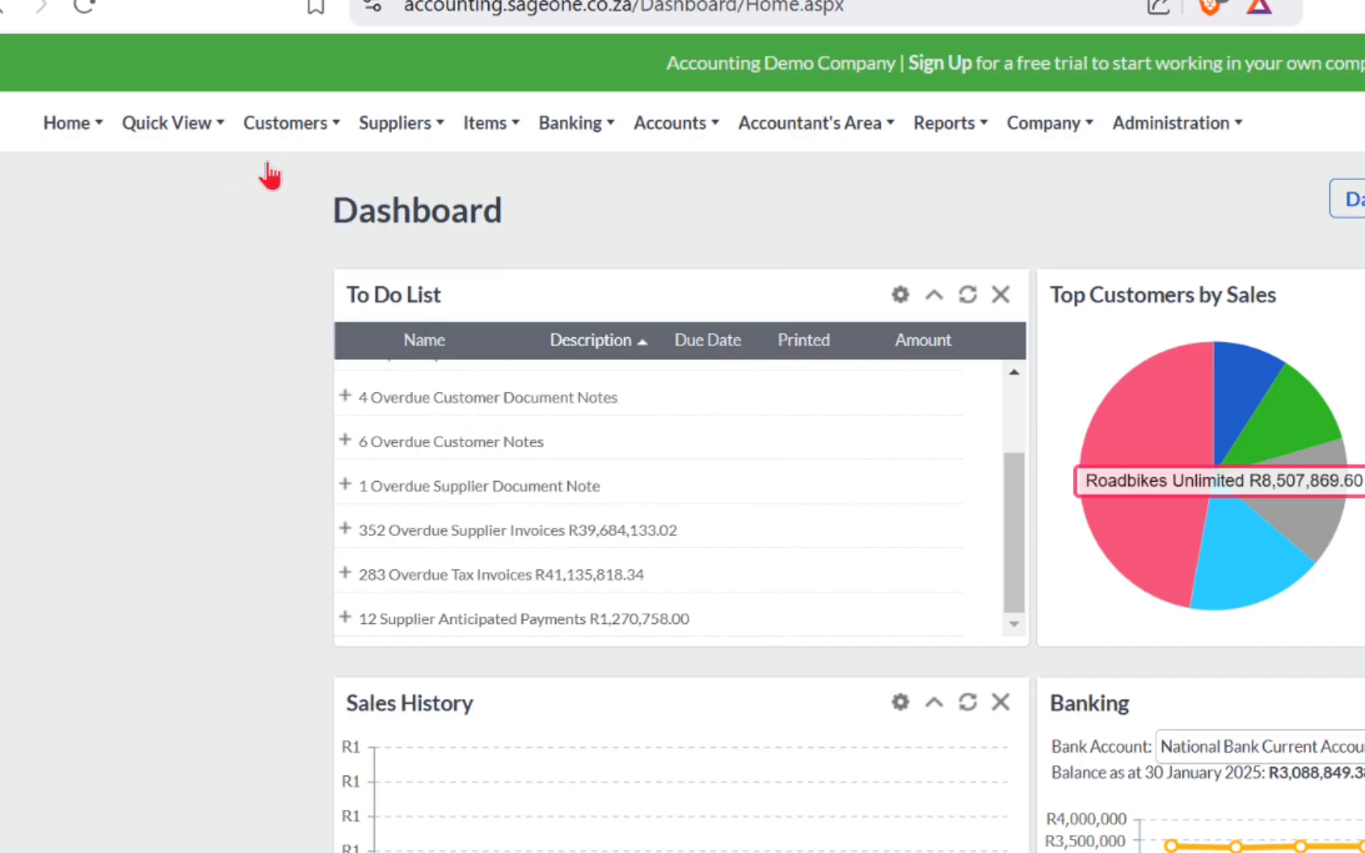
left_click(313, 174)
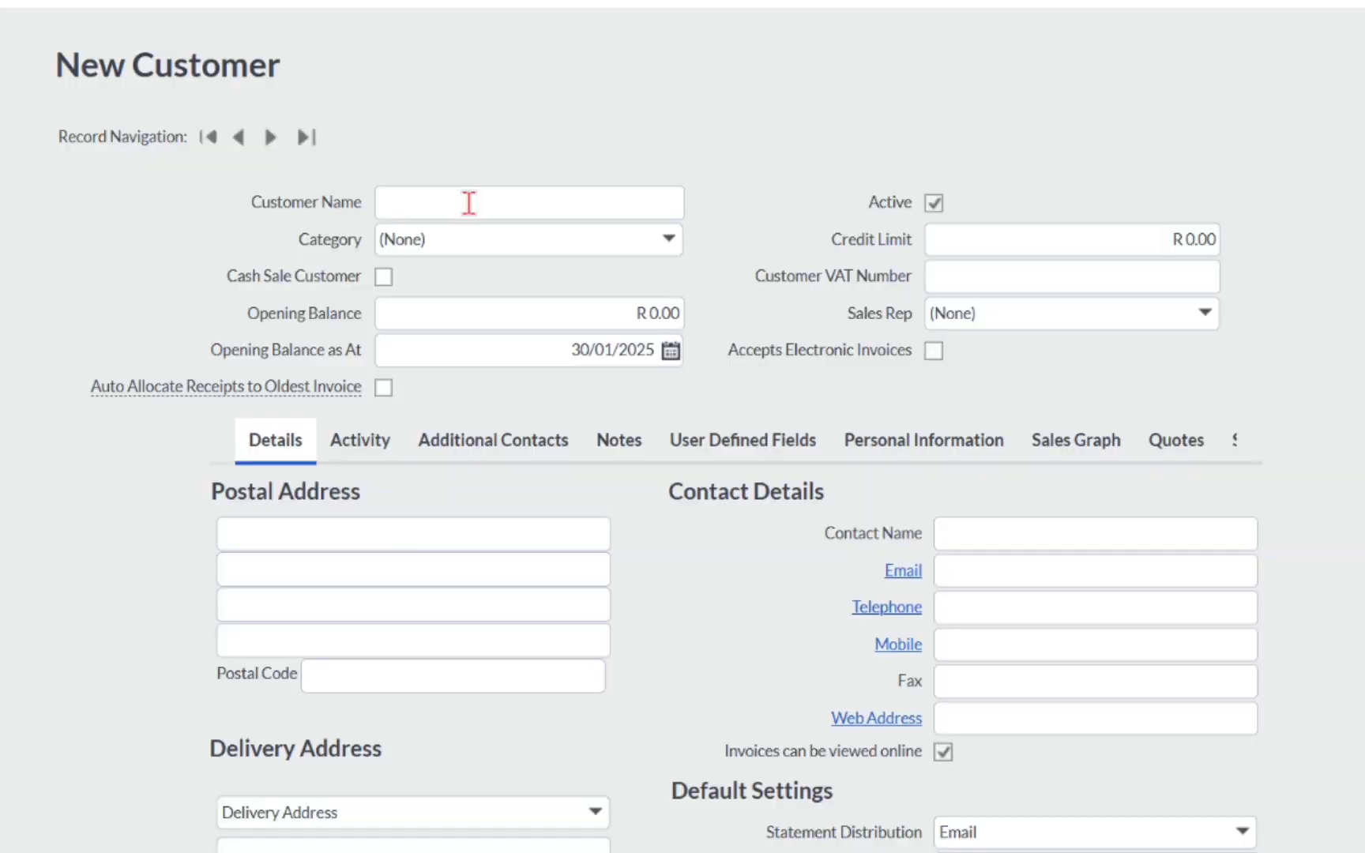
left_click(501, 276)
type("Contrusc")
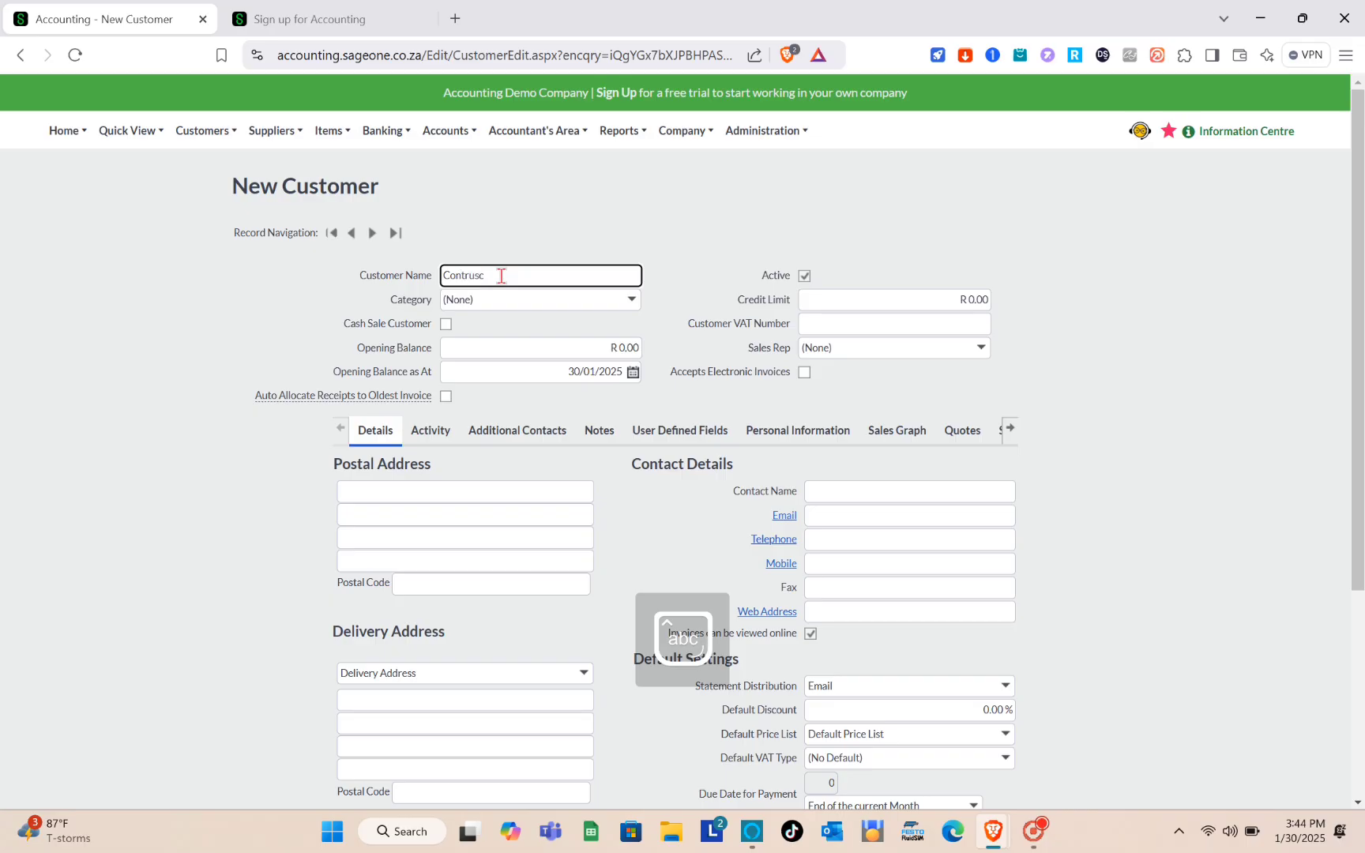
key("BackSpace")
key("BackSpace")
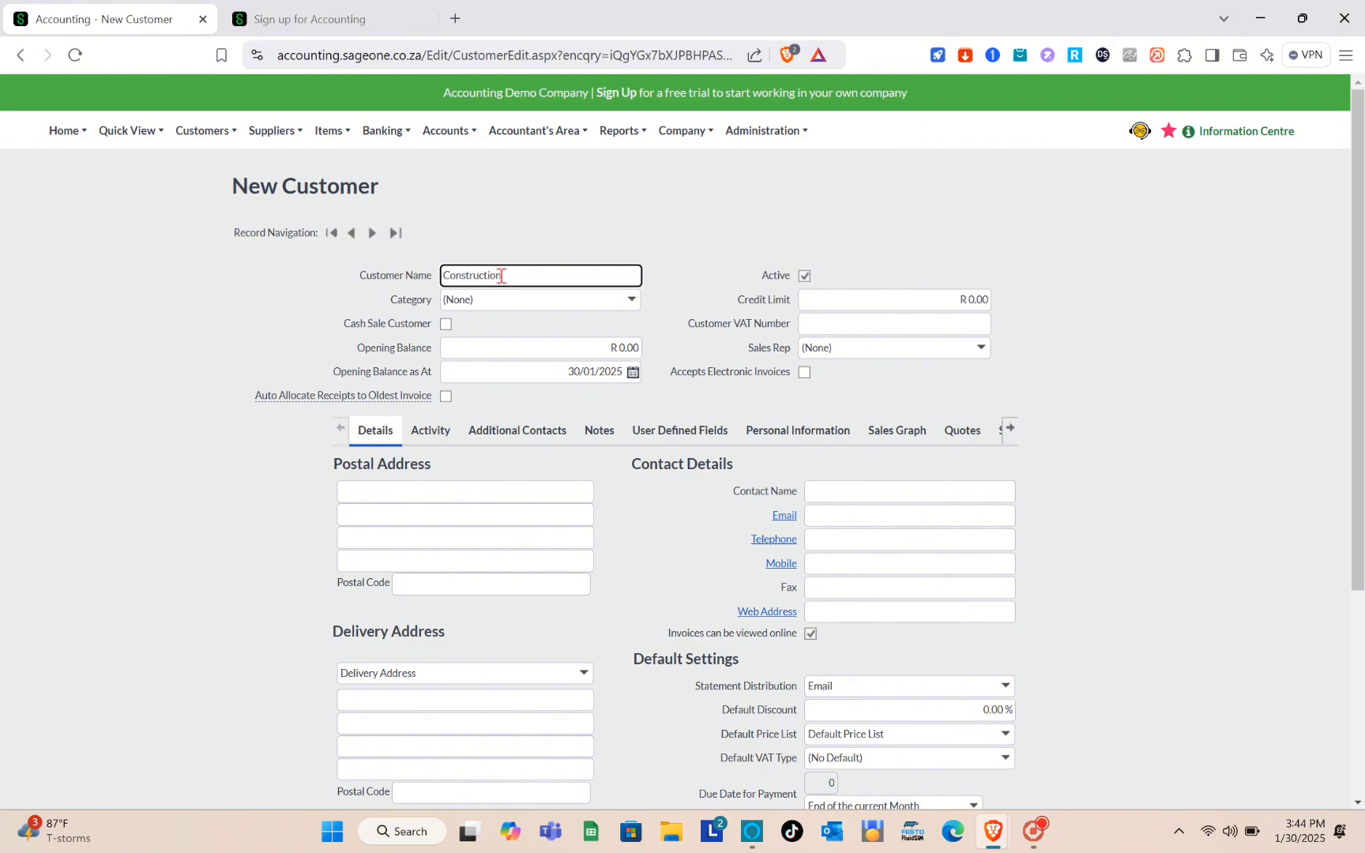
Step: Look through the category choices for the new customer without selecting another one
left_click(472, 300)
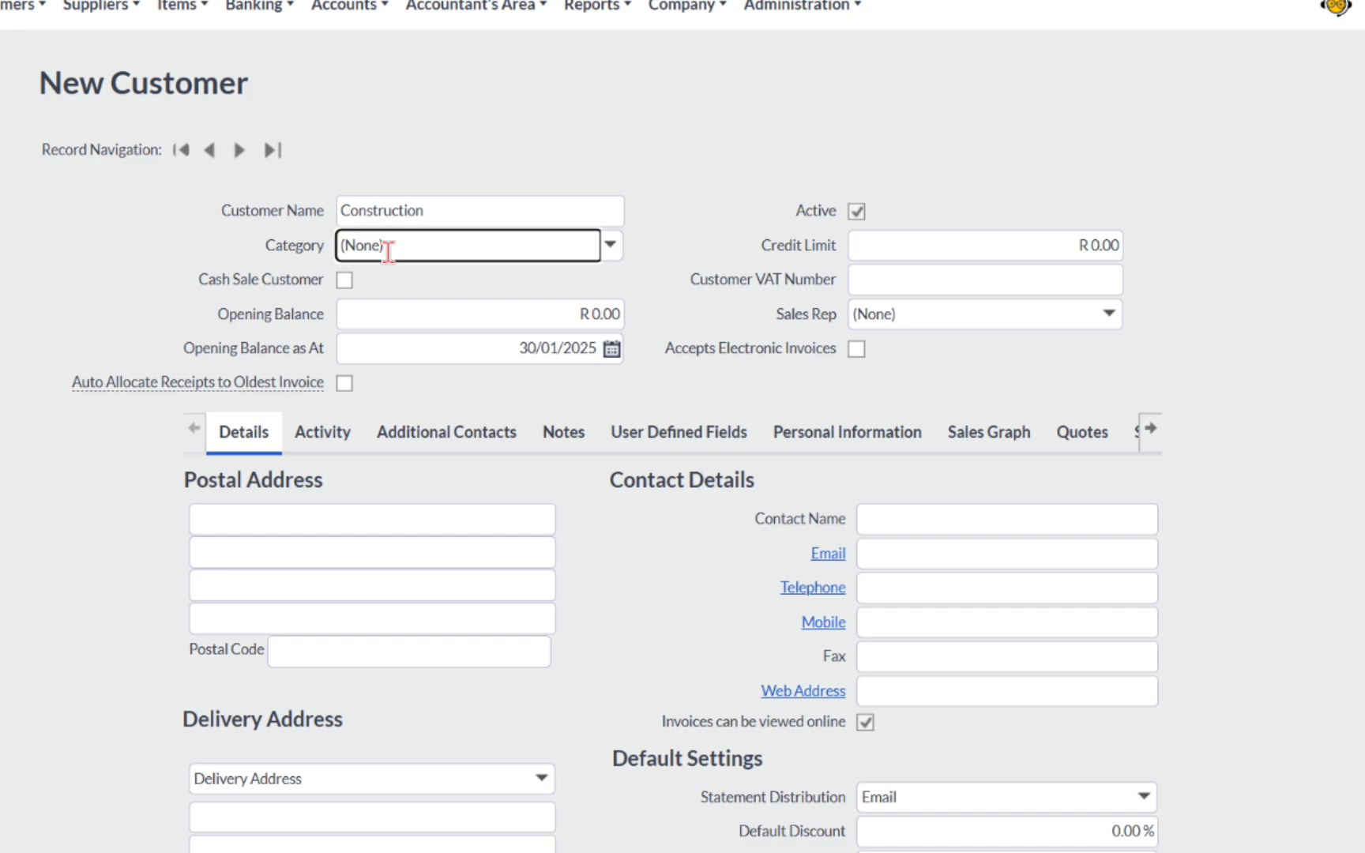
left_click(612, 252)
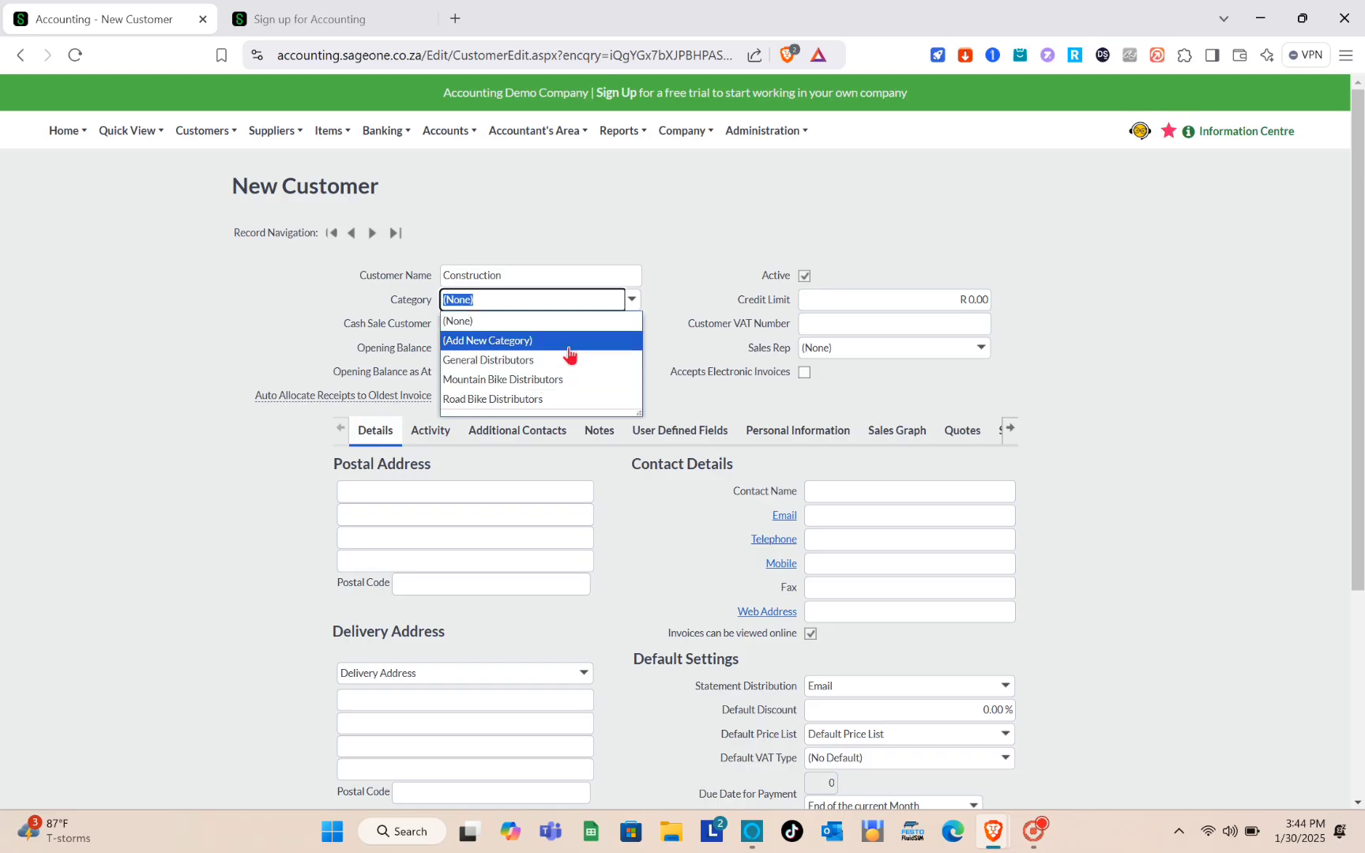
scroll(524, 331, "down", 1)
left_click(518, 235)
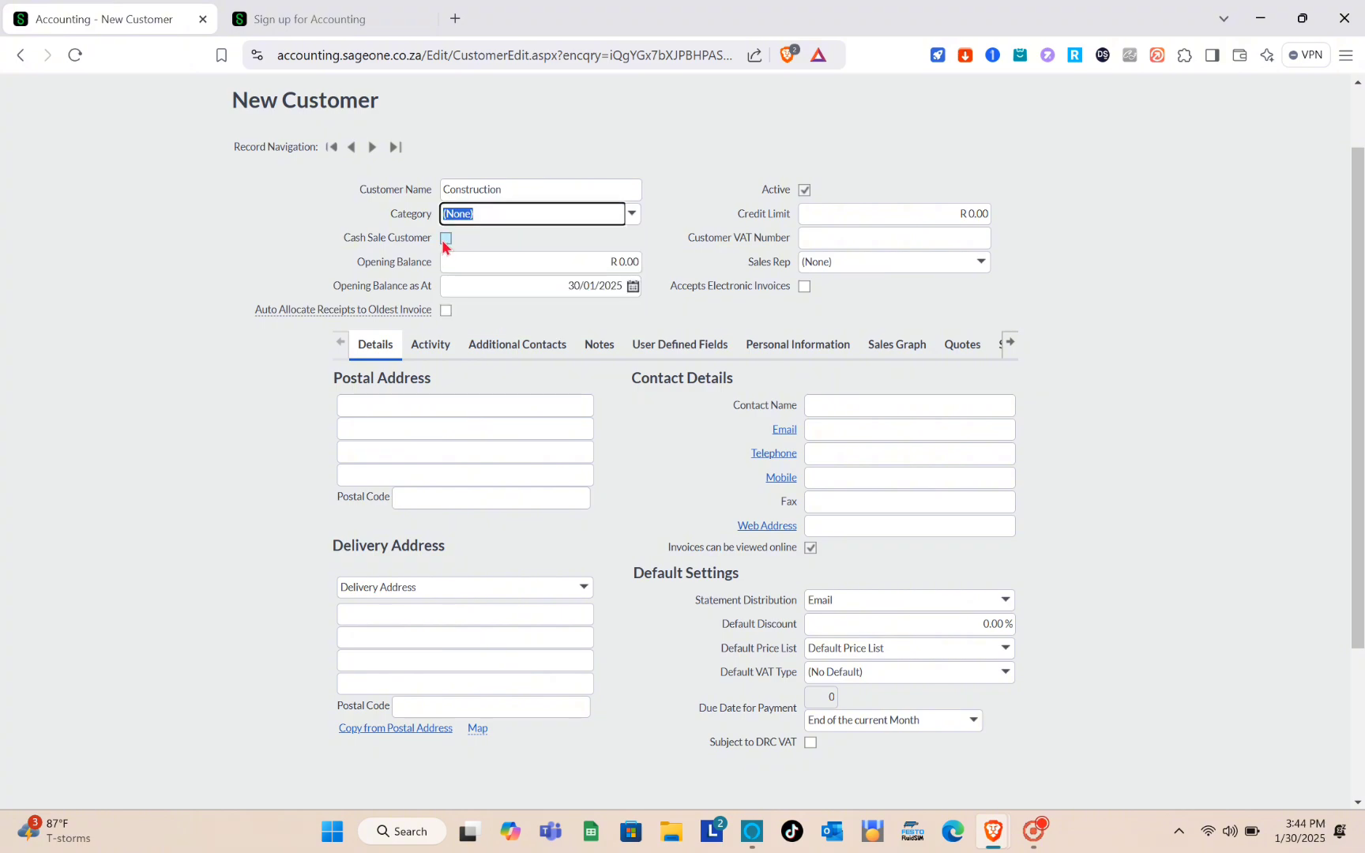
Step: Set the new customer's opening balance to R 300,000.00
left_click(502, 260)
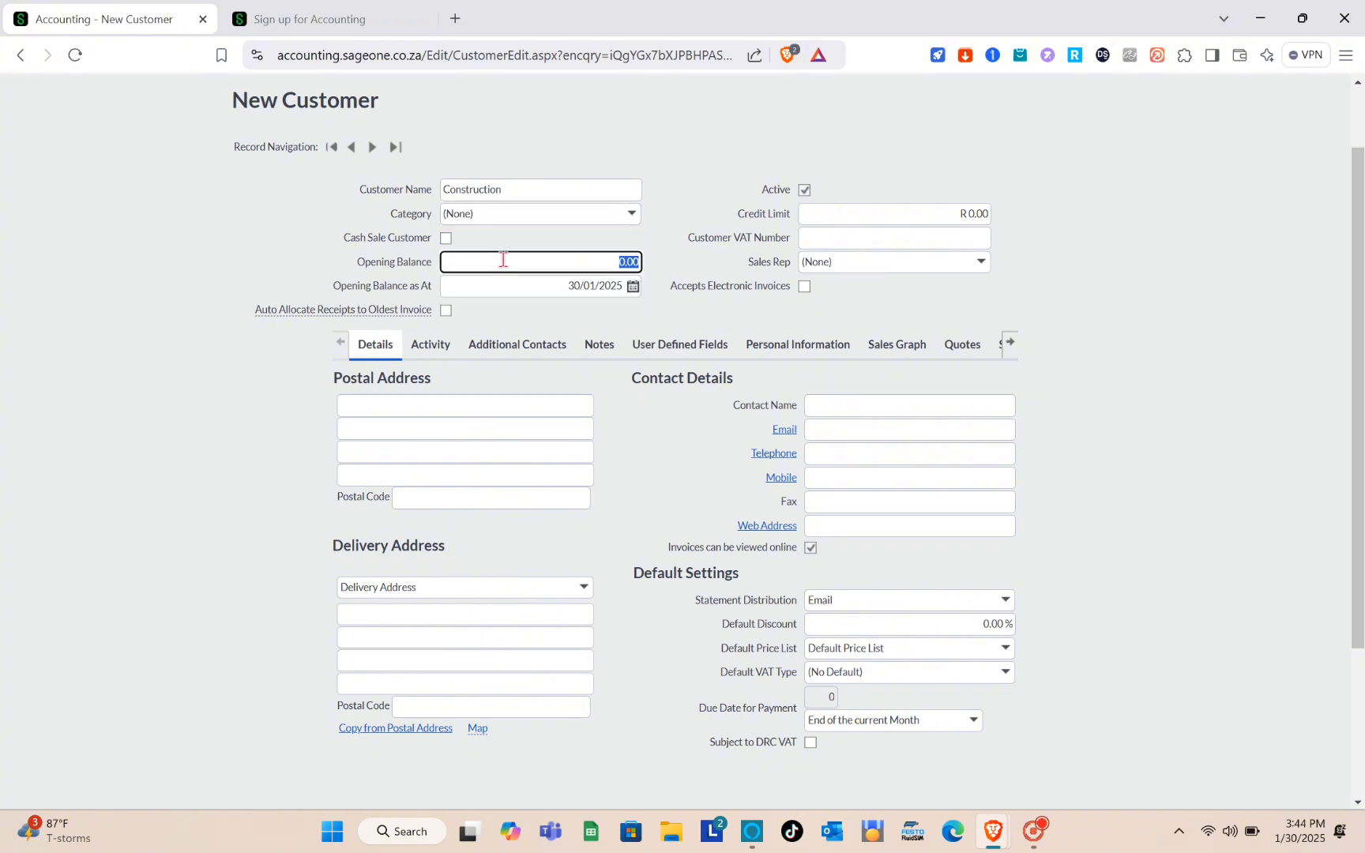
type("300000")
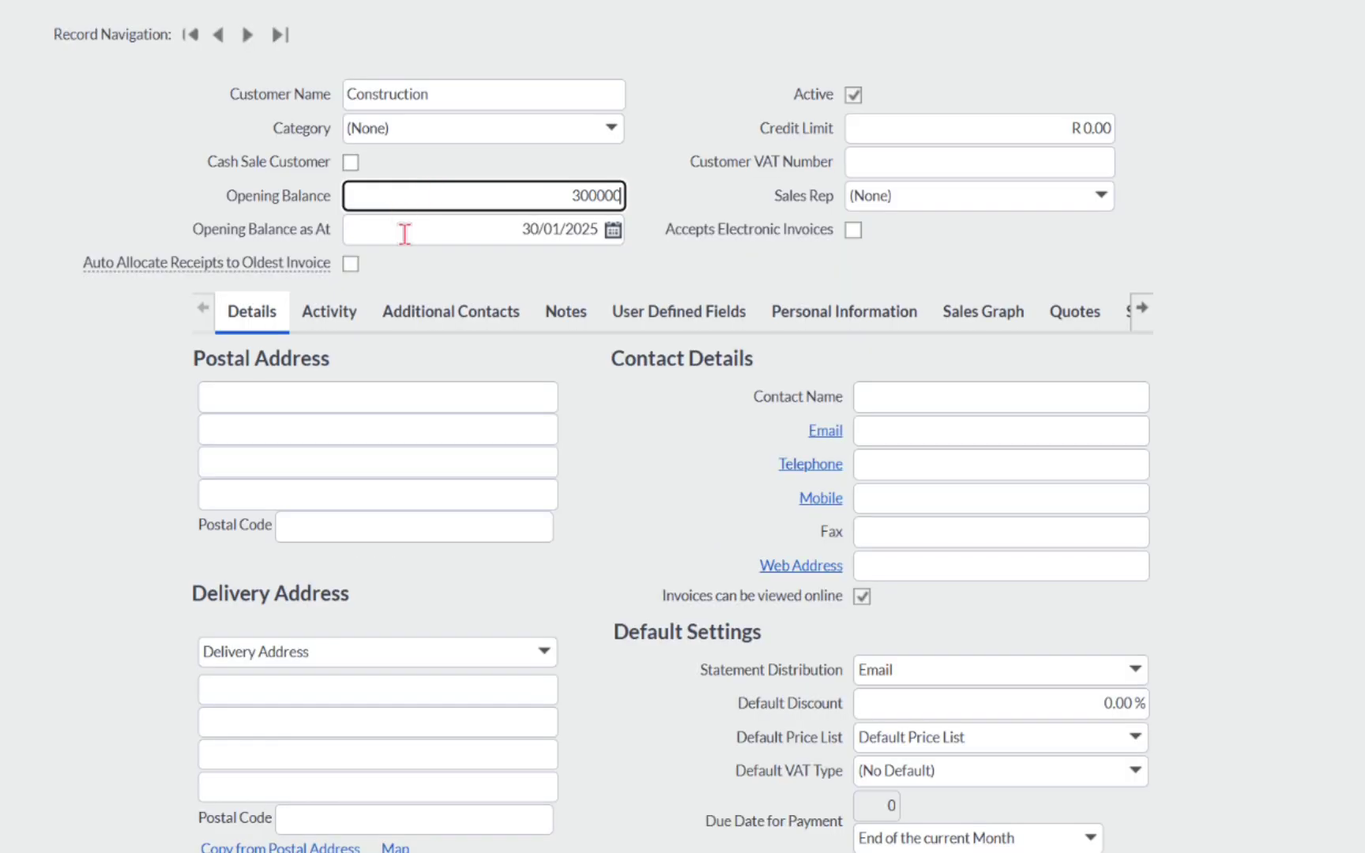
key("Tab")
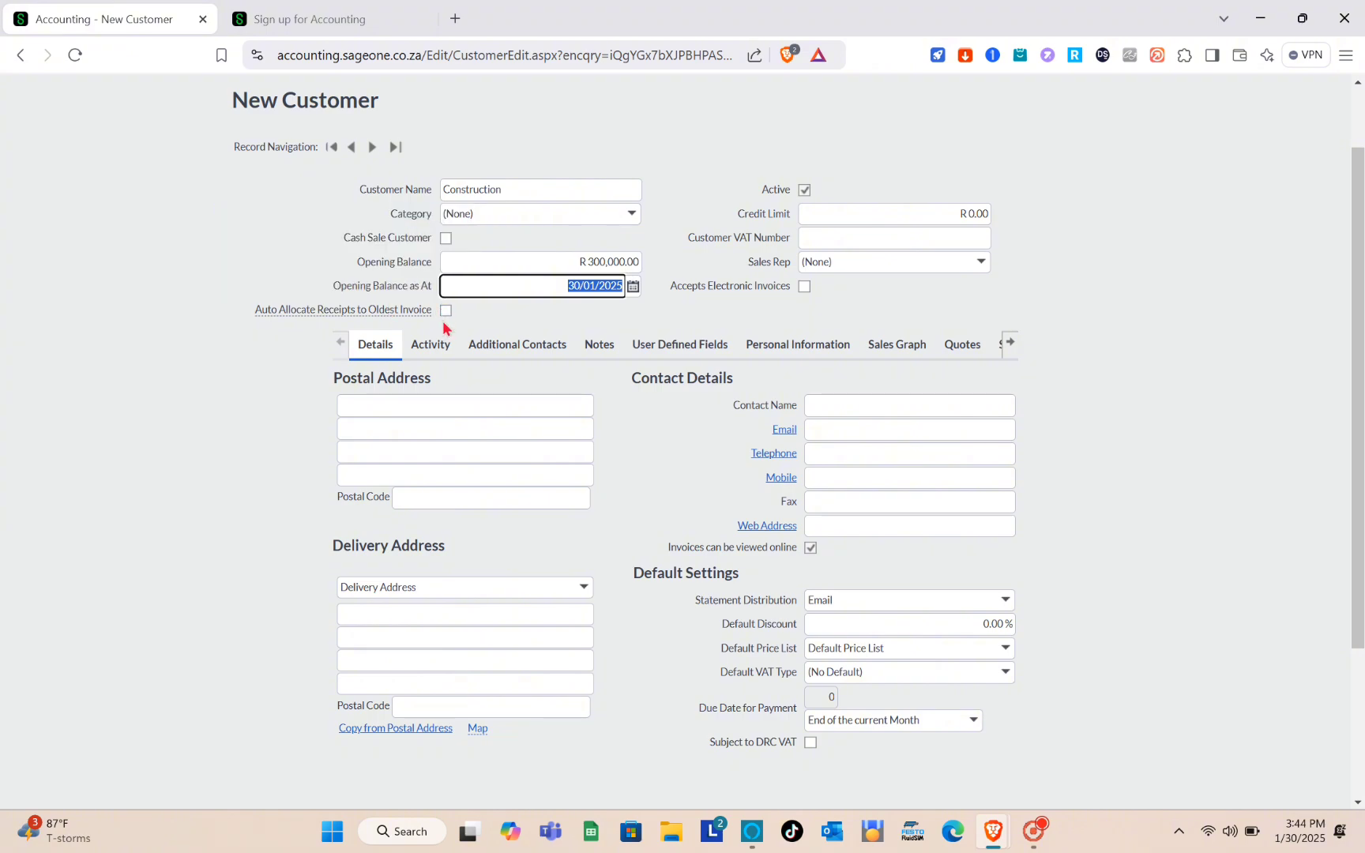
left_click(446, 312)
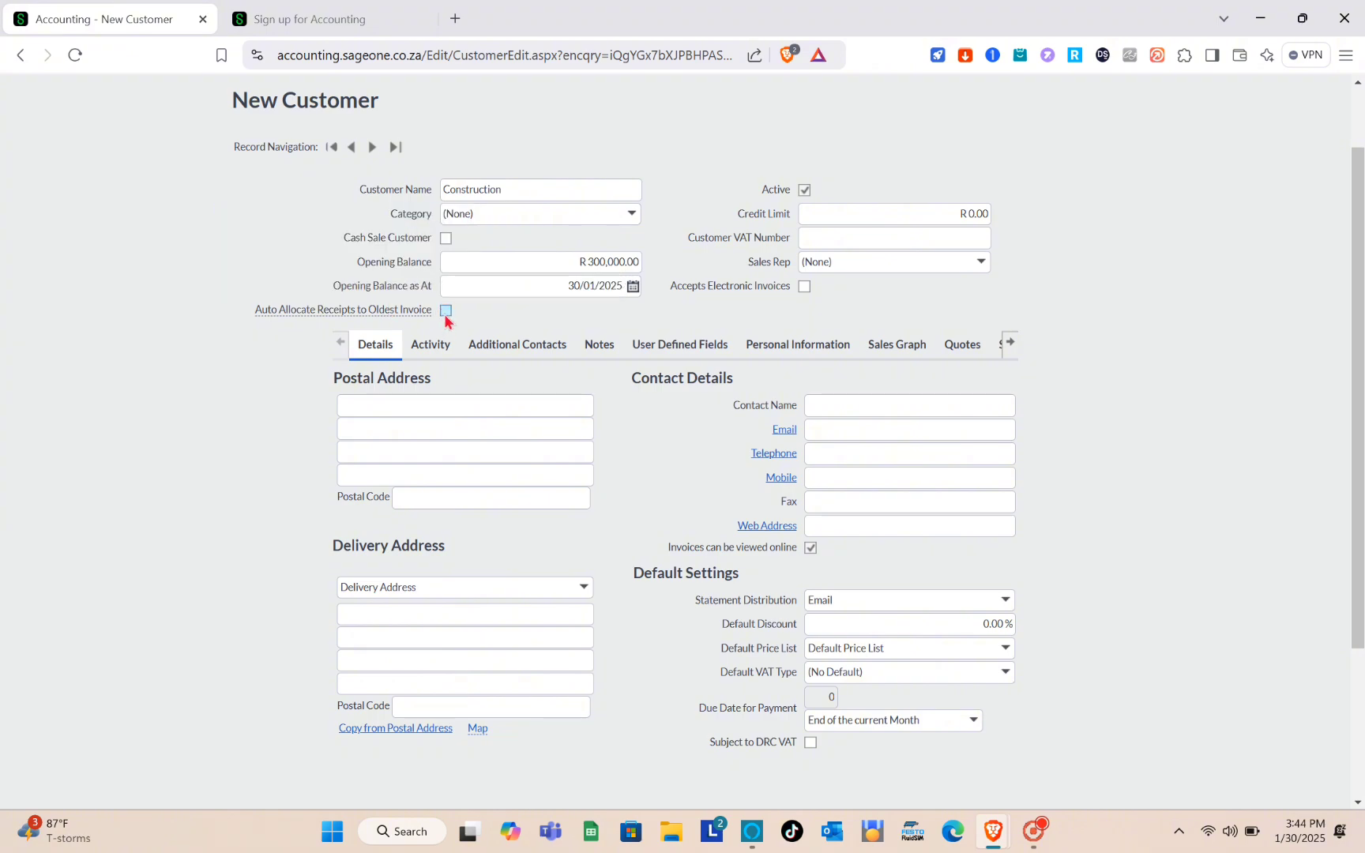
Step: Examine the new customer form's postal and delivery address, contact details, default settings and save options
scroll(450, 465, "down", 1)
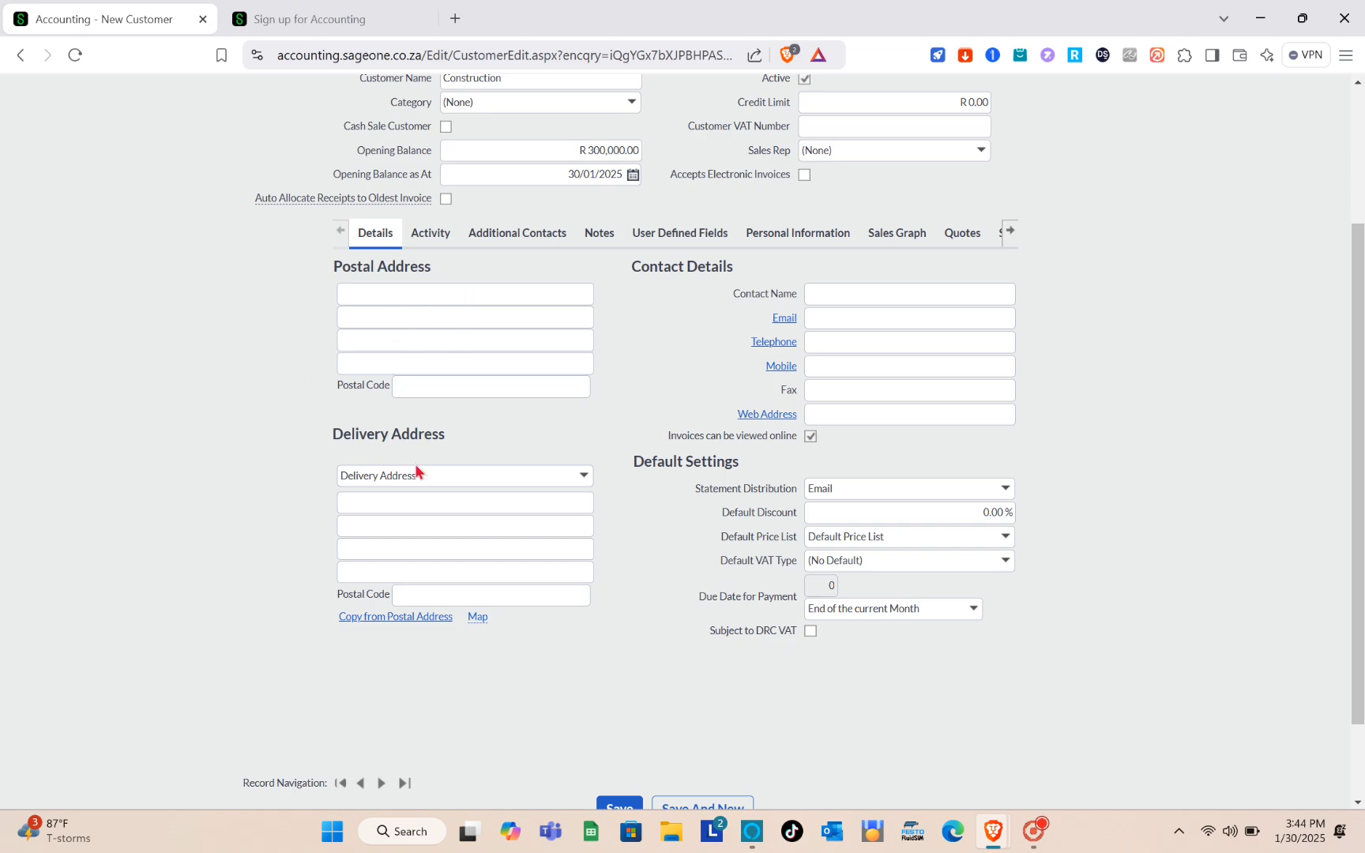
scroll(419, 504, "down", 1)
scroll(420, 506, "up", 2)
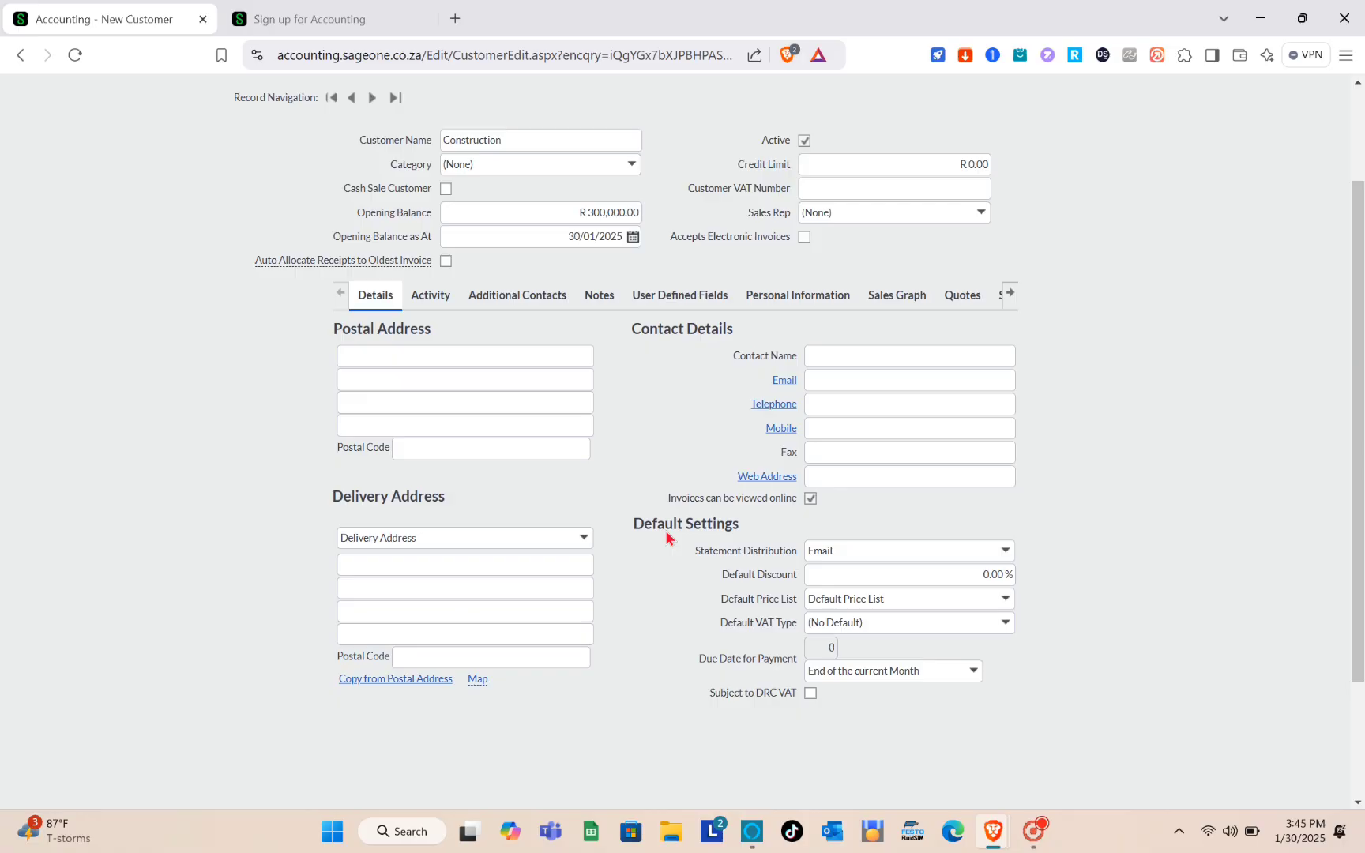
scroll(886, 624, "down", 1)
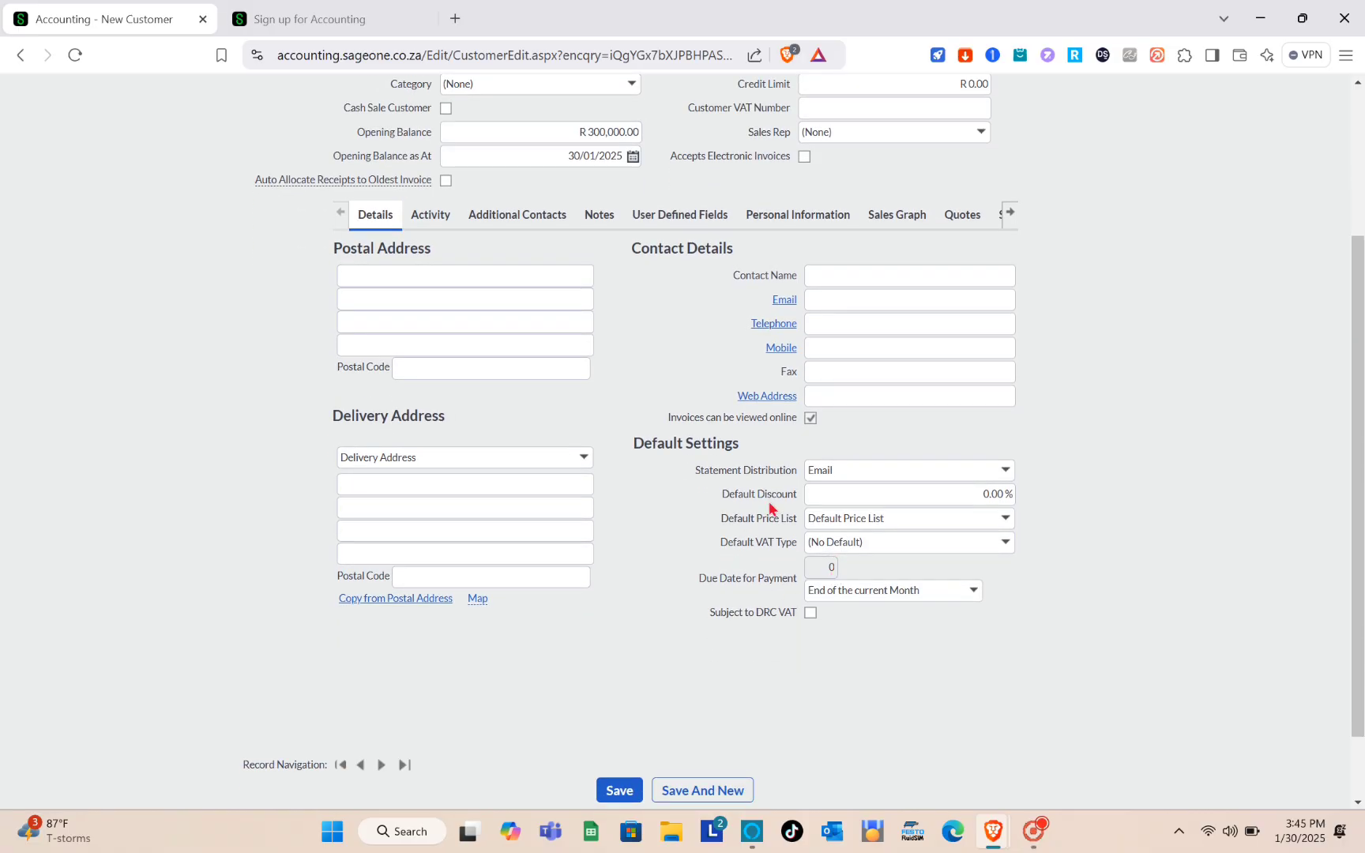
scroll(765, 510, "down", 1)
scroll(767, 509, "up", 4)
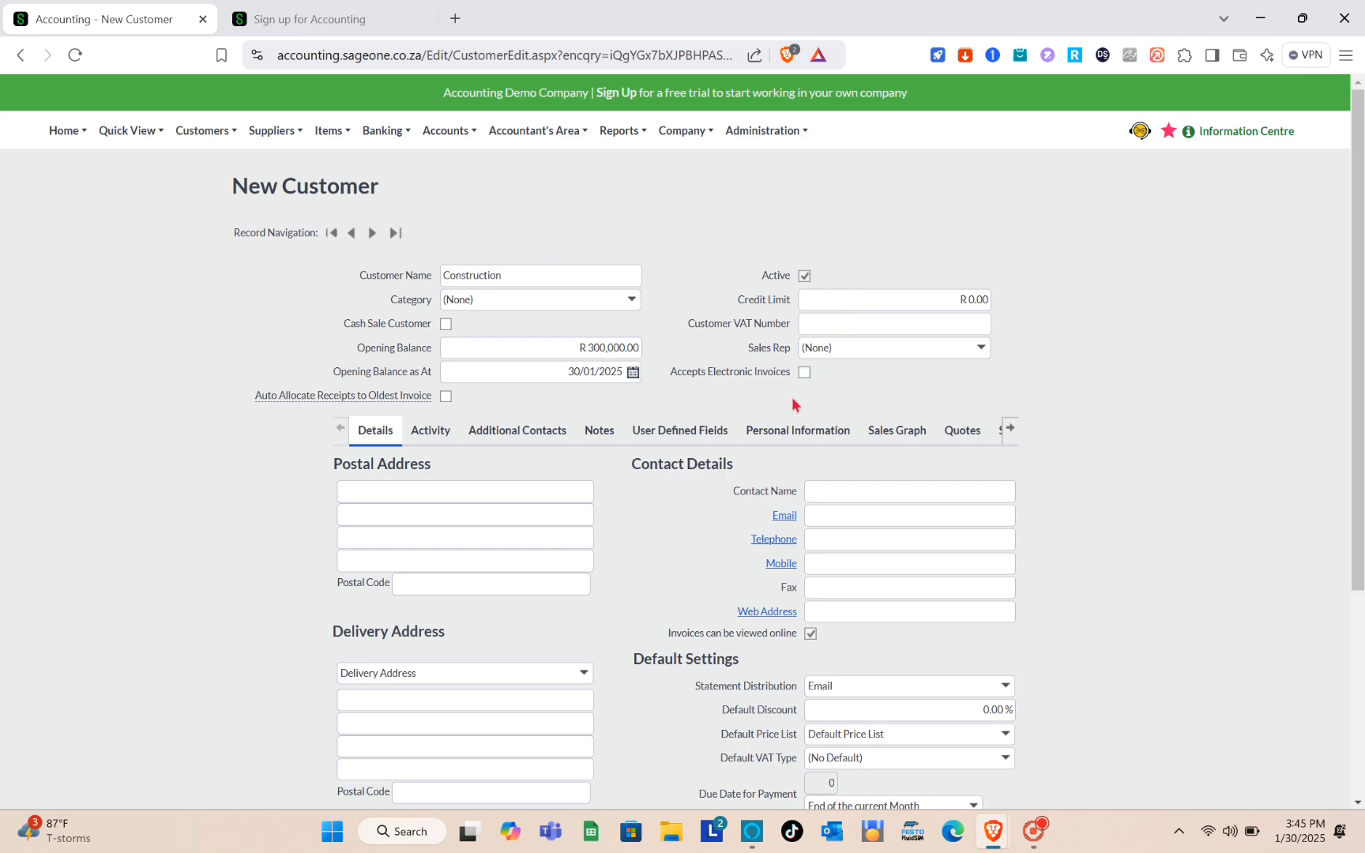
scroll(795, 407, "down", 4)
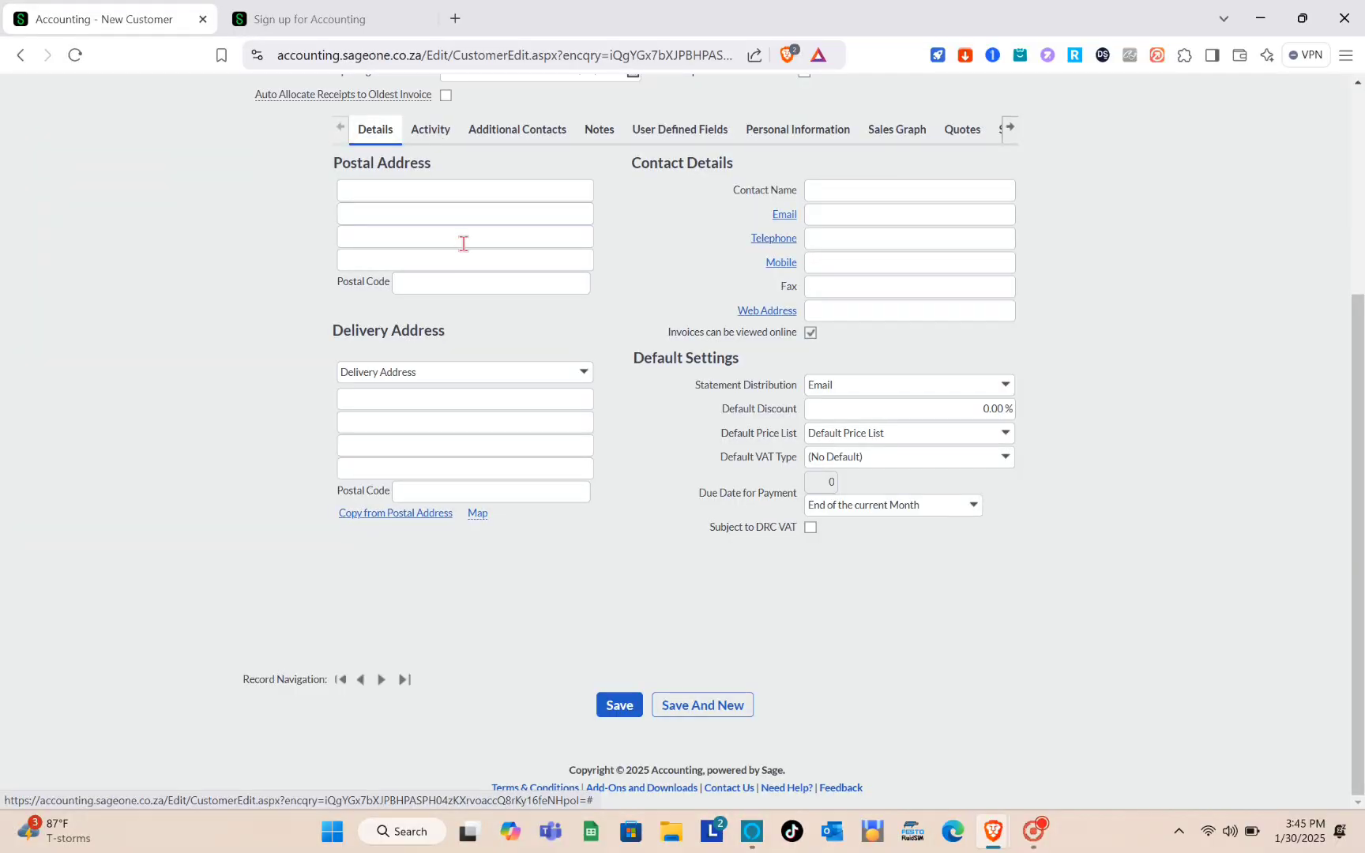
scroll(401, 184, "up", 4)
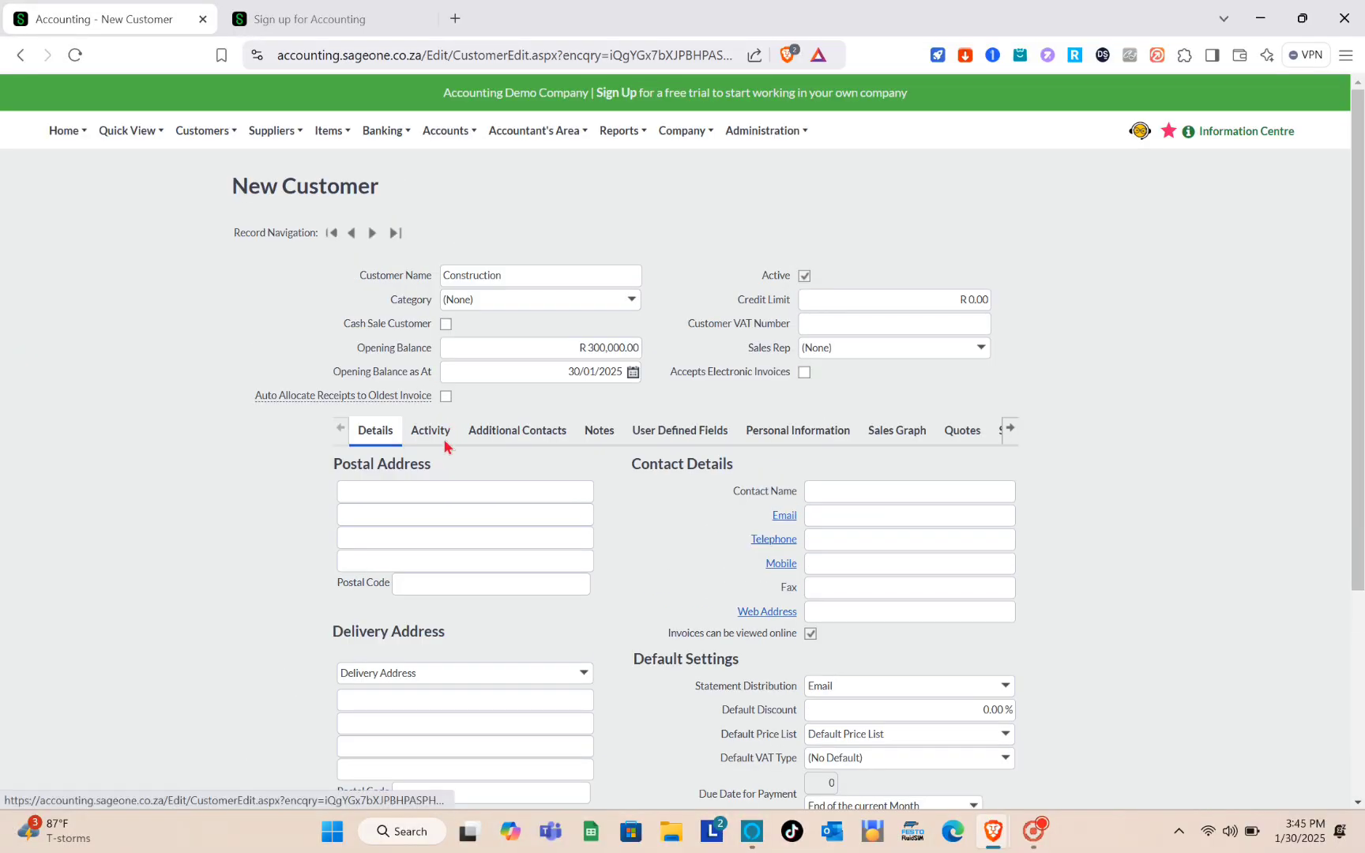
Step: Look through the new customer's additional contacts, notes and user defined fields
left_click(505, 439)
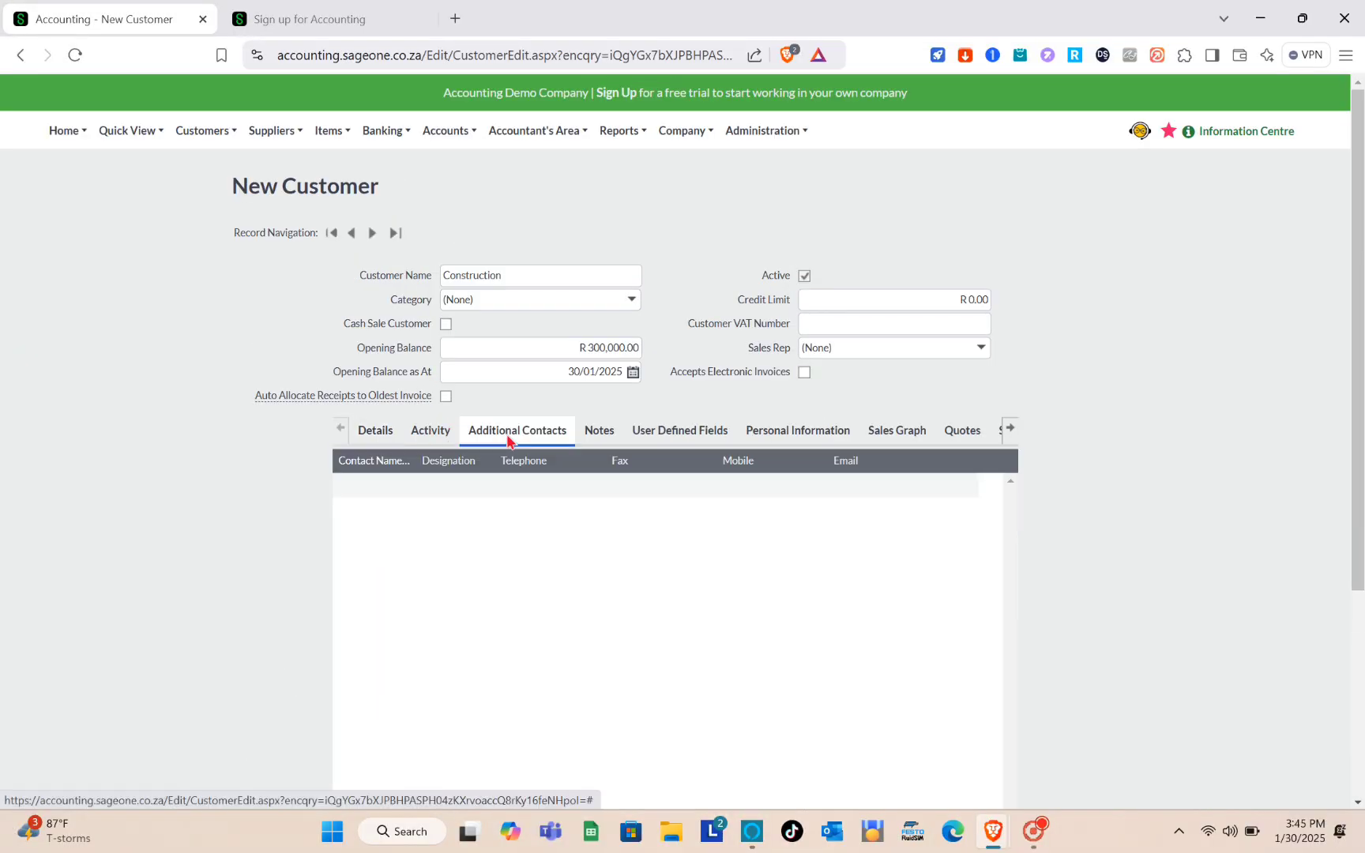
left_click(602, 438)
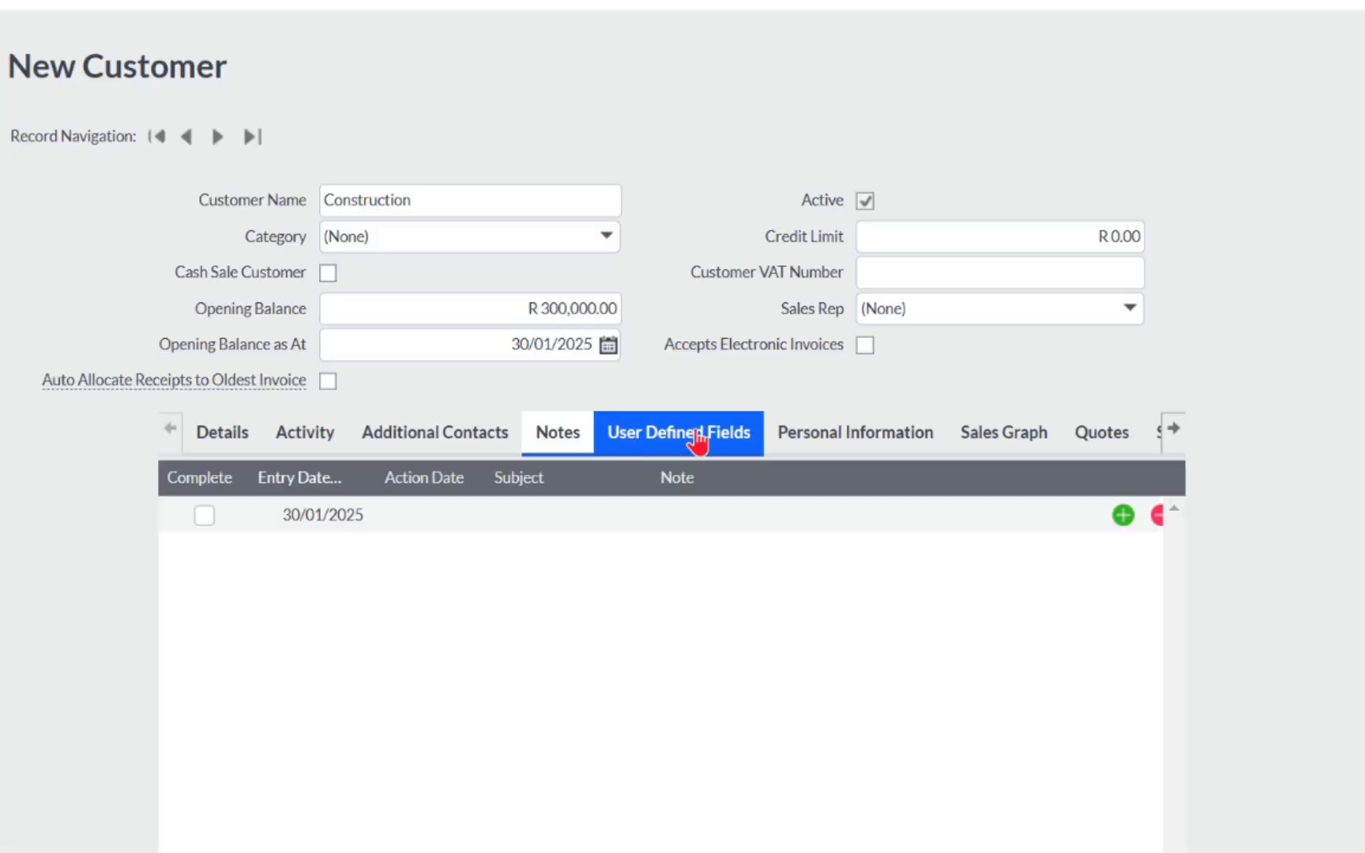
left_click(697, 435)
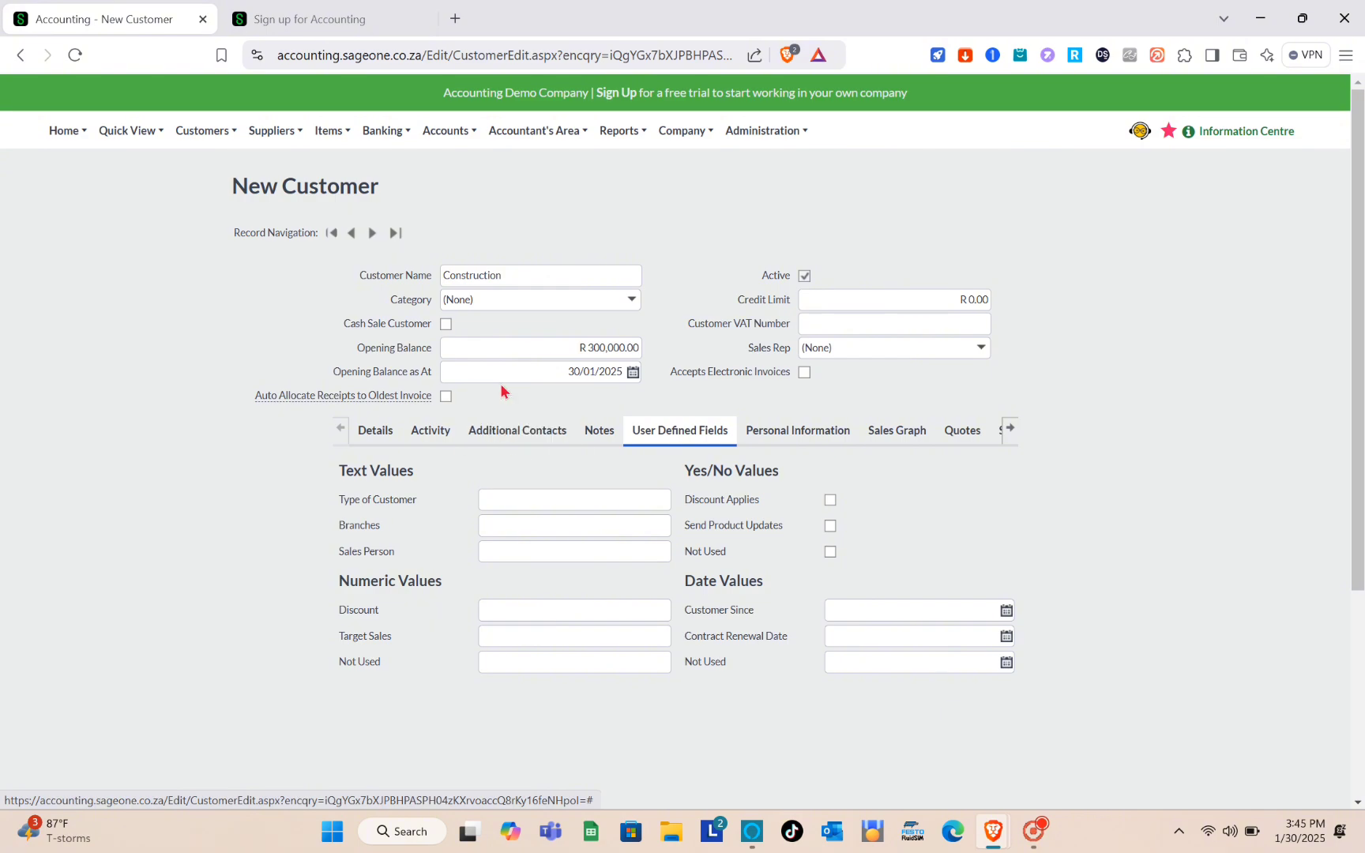
scroll(503, 390, "down", 4)
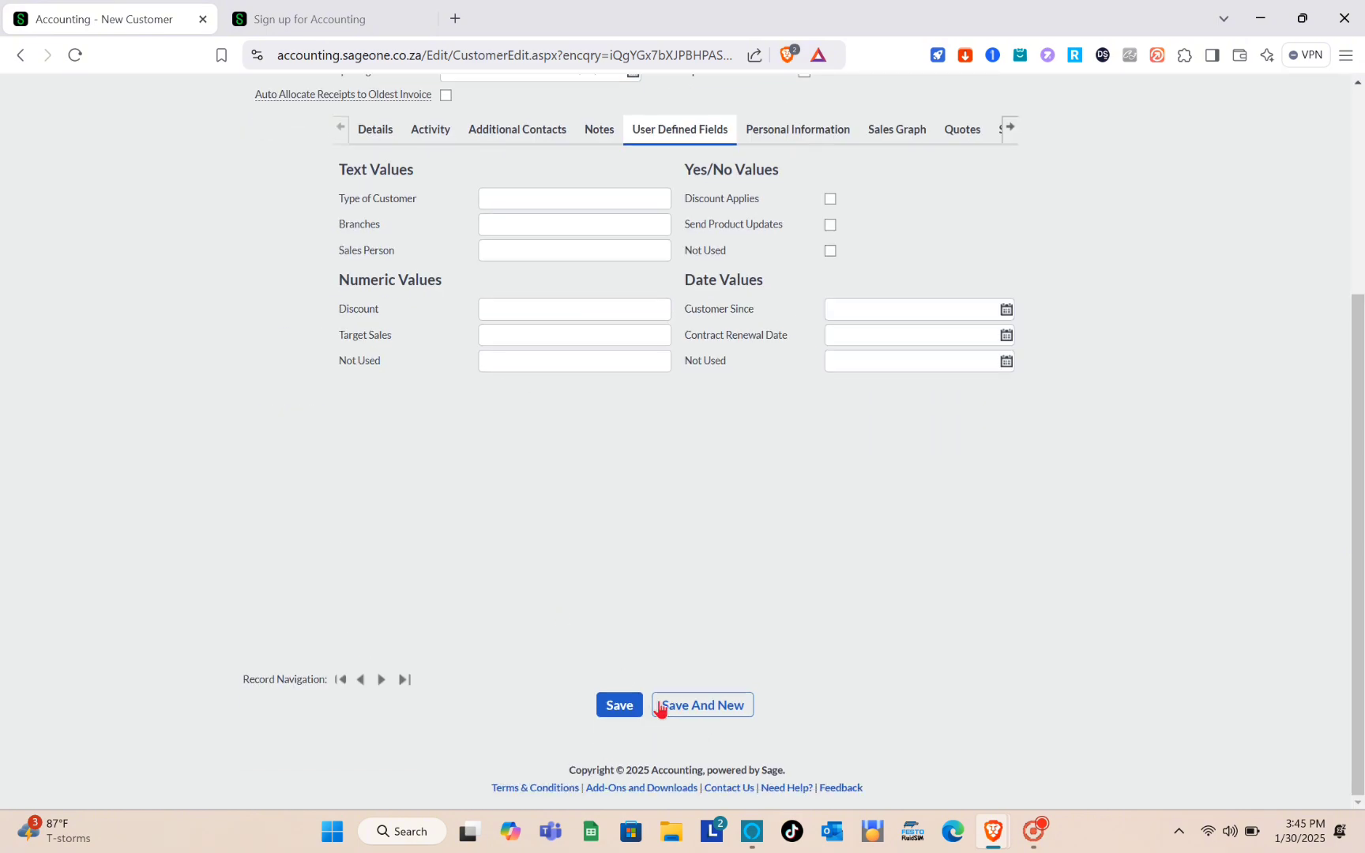
scroll(465, 472, "up", 4)
Step: Start a new supplier record and enter Steel as the supplier name
mouse_move(152, 141)
mouse_move(225, 132)
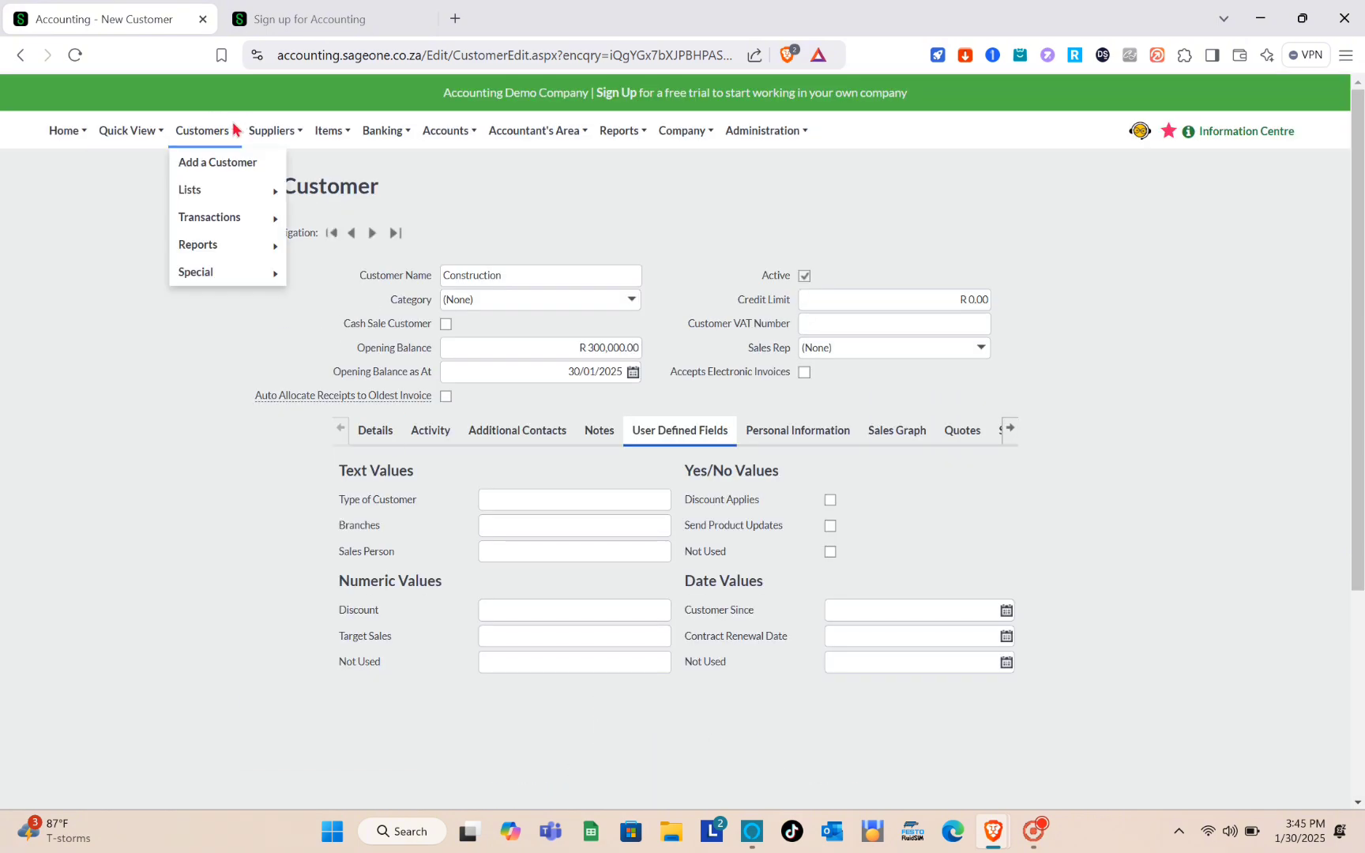
mouse_move(292, 135)
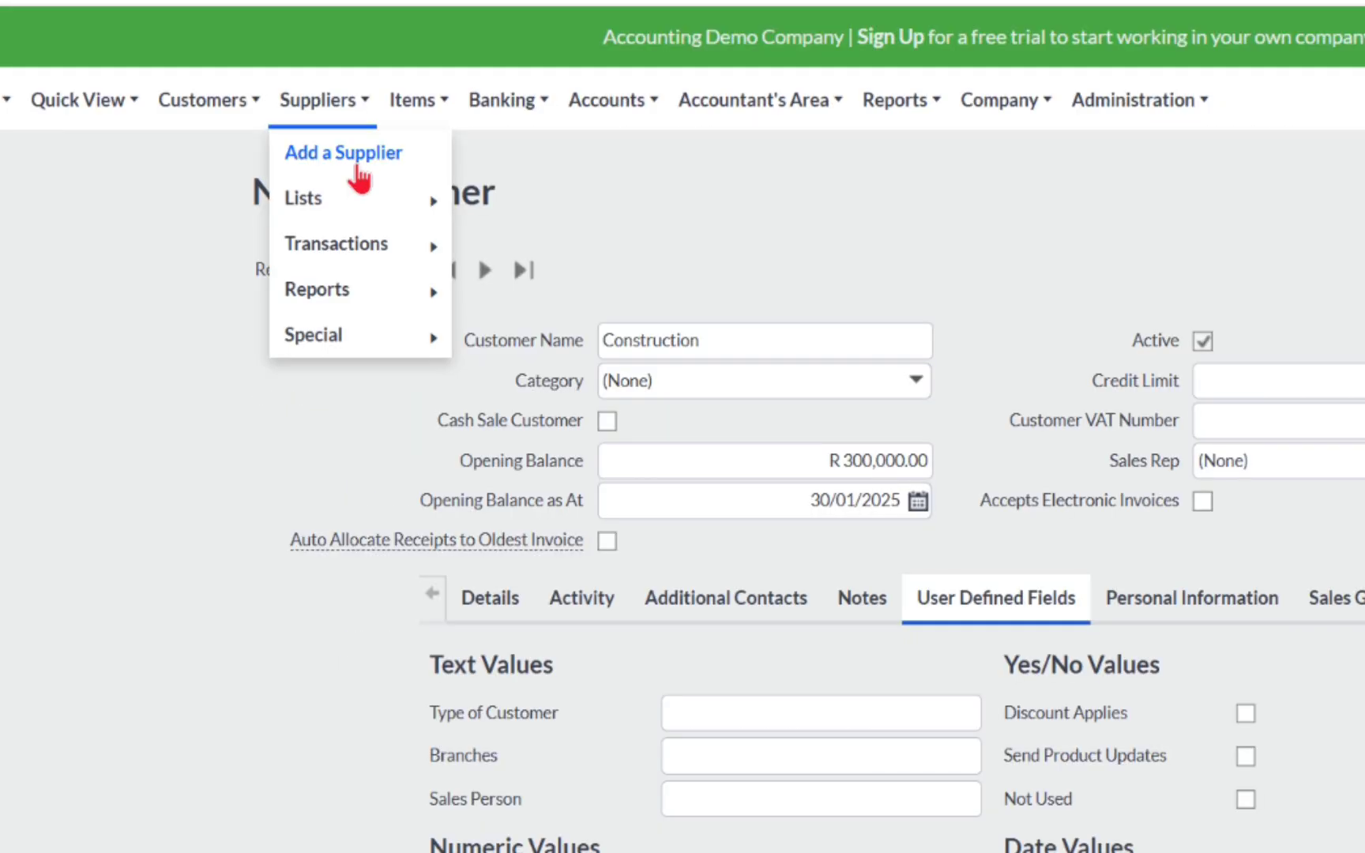
left_click(355, 166)
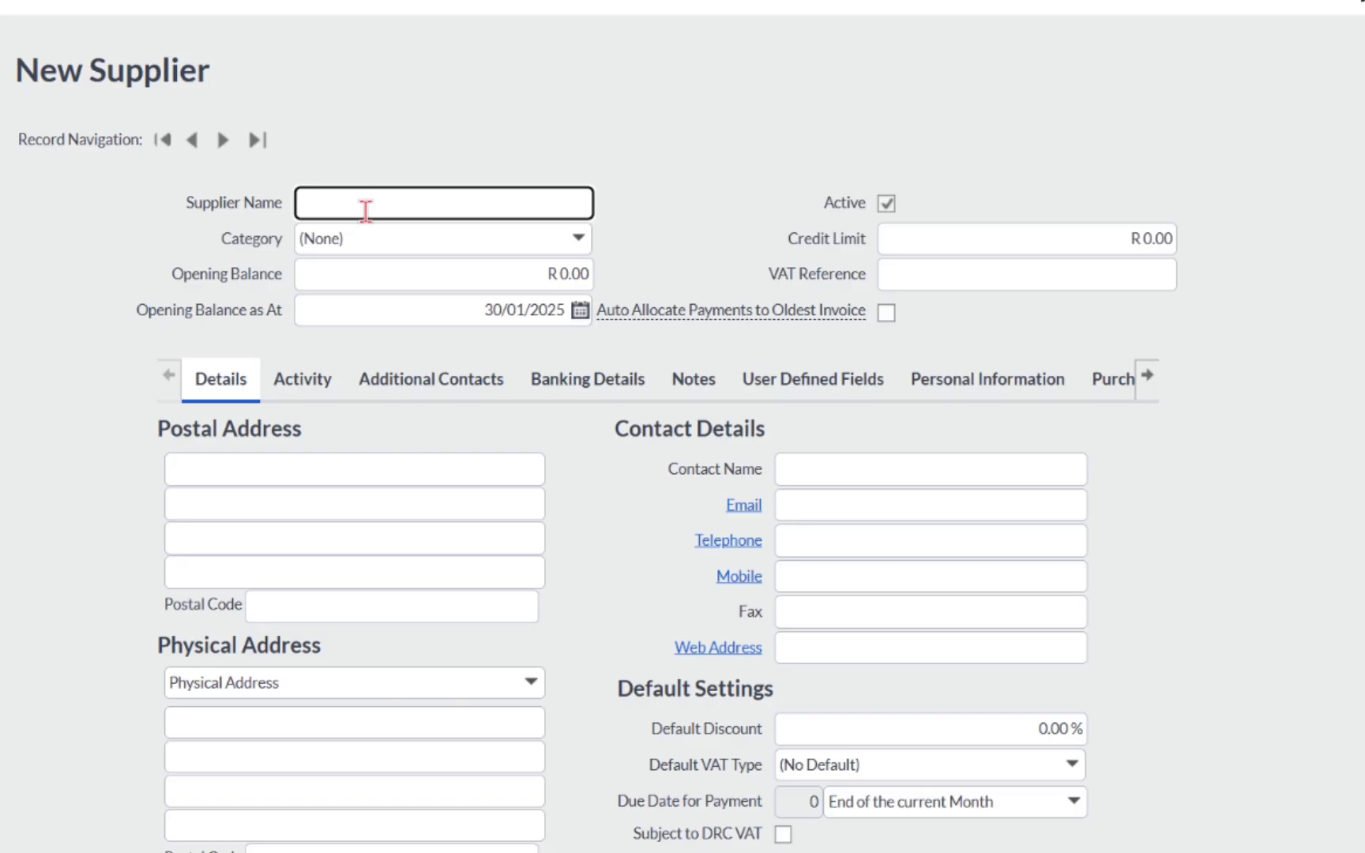
type("St")
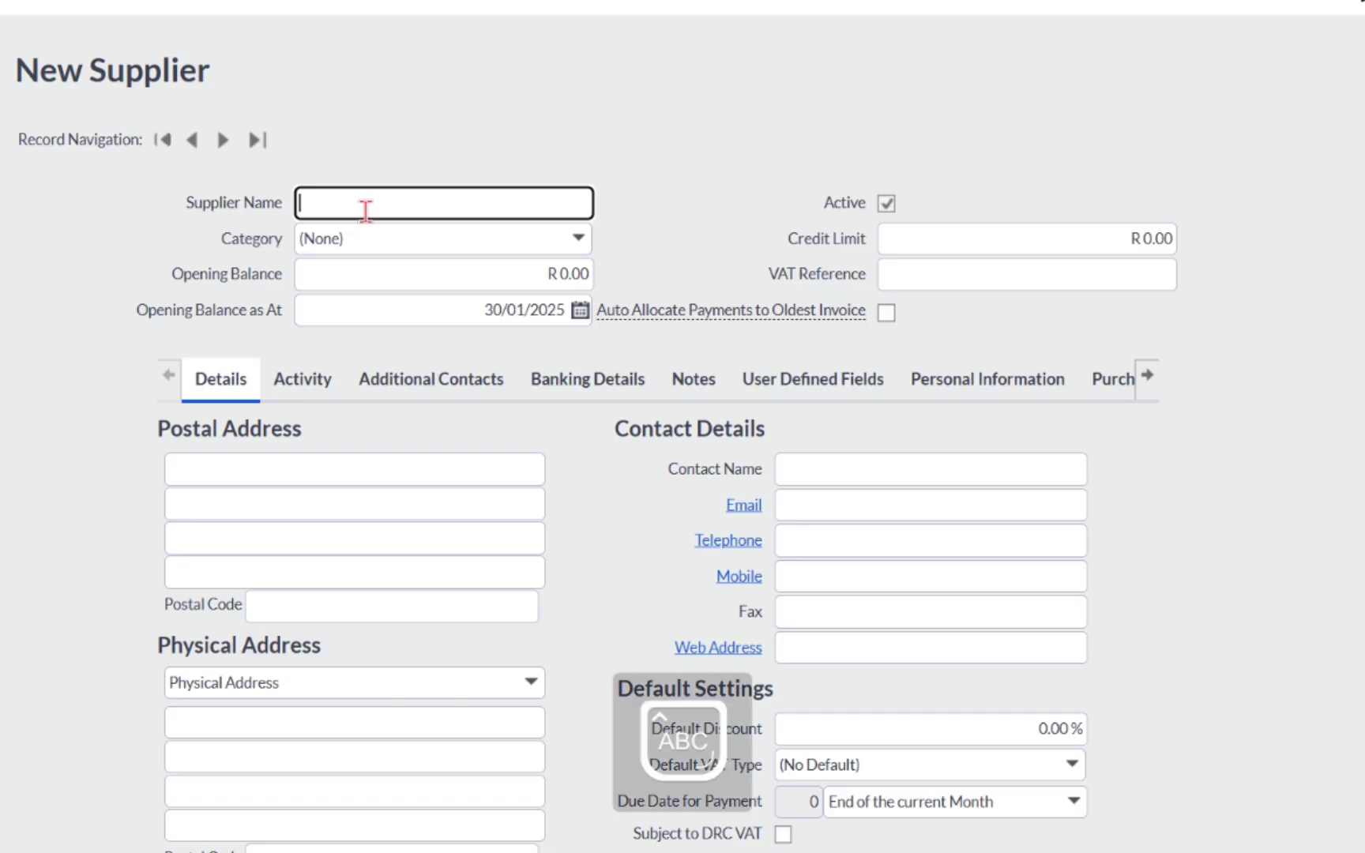
type("eel")
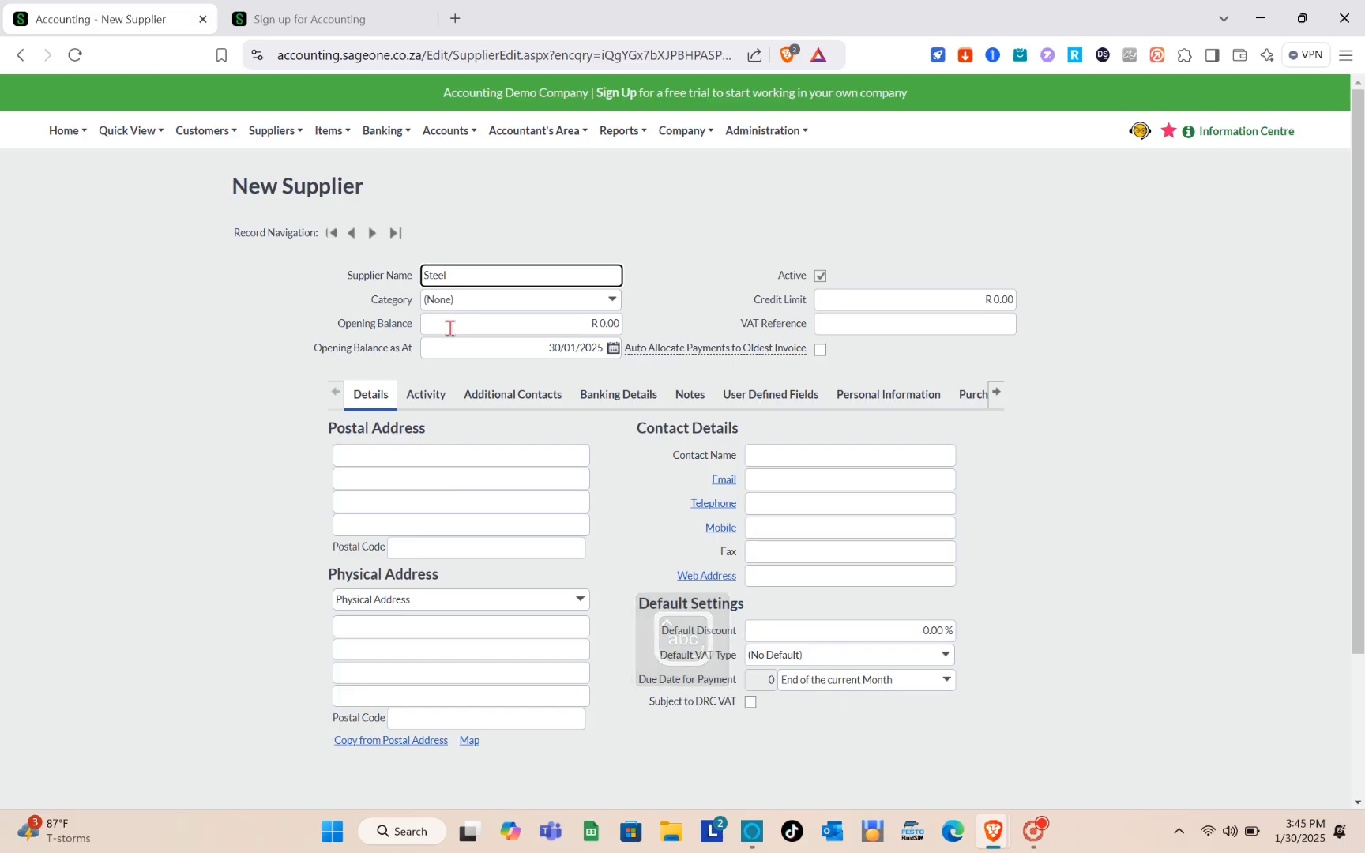
Step: Look over the new supplier's opening balance, additional contacts, banking details, notes and user defined fields
left_click(449, 328)
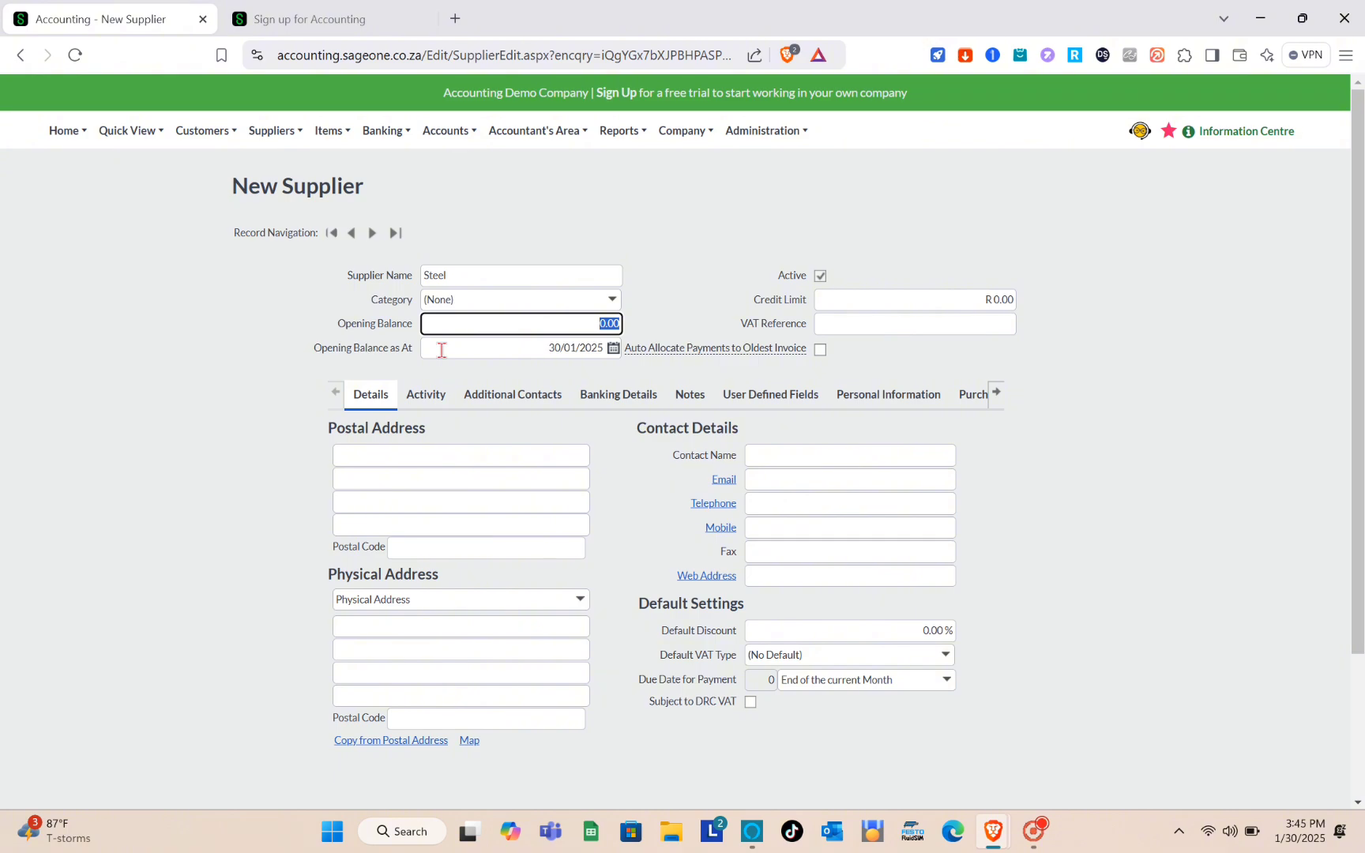
scroll(441, 350, "down", 1)
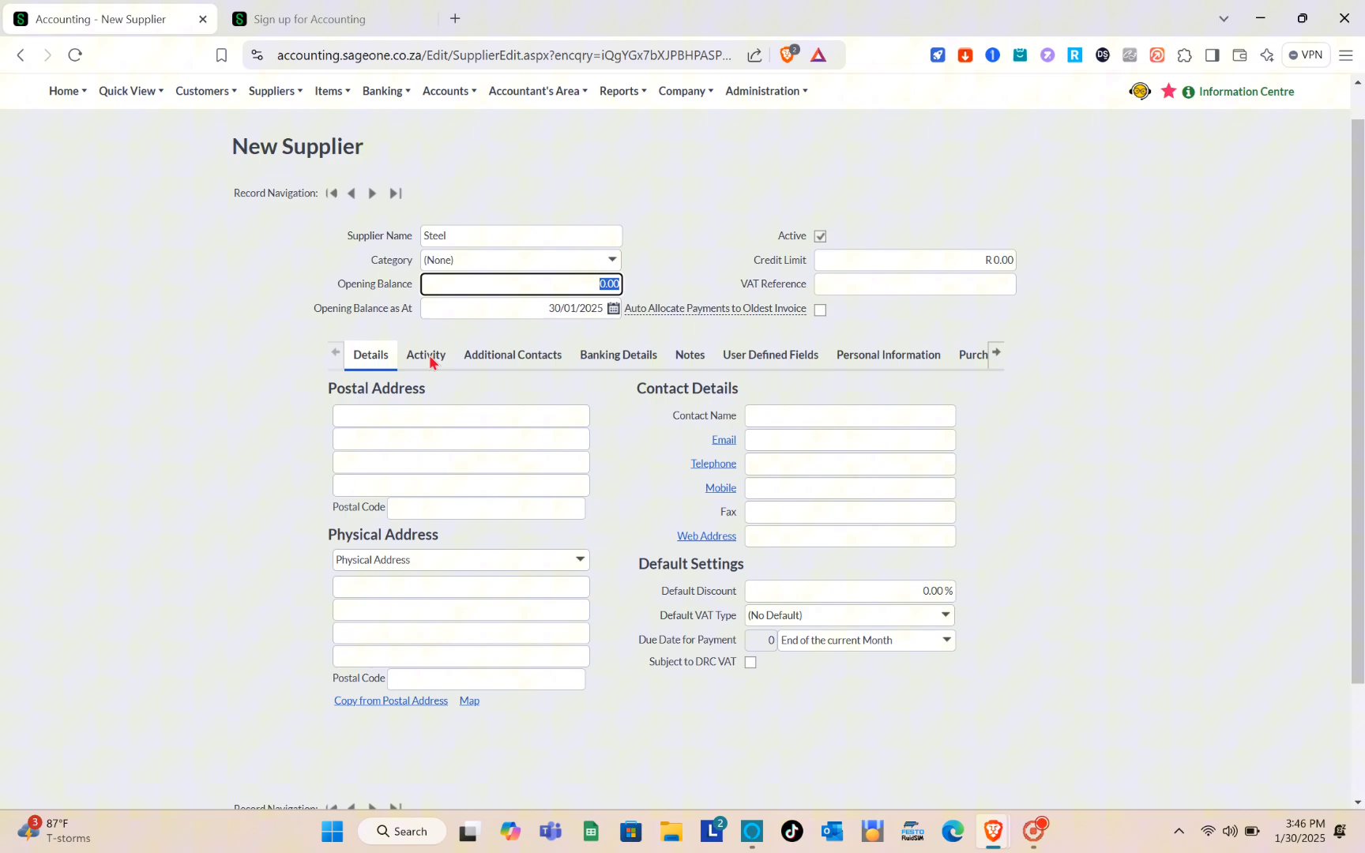
left_click(490, 357)
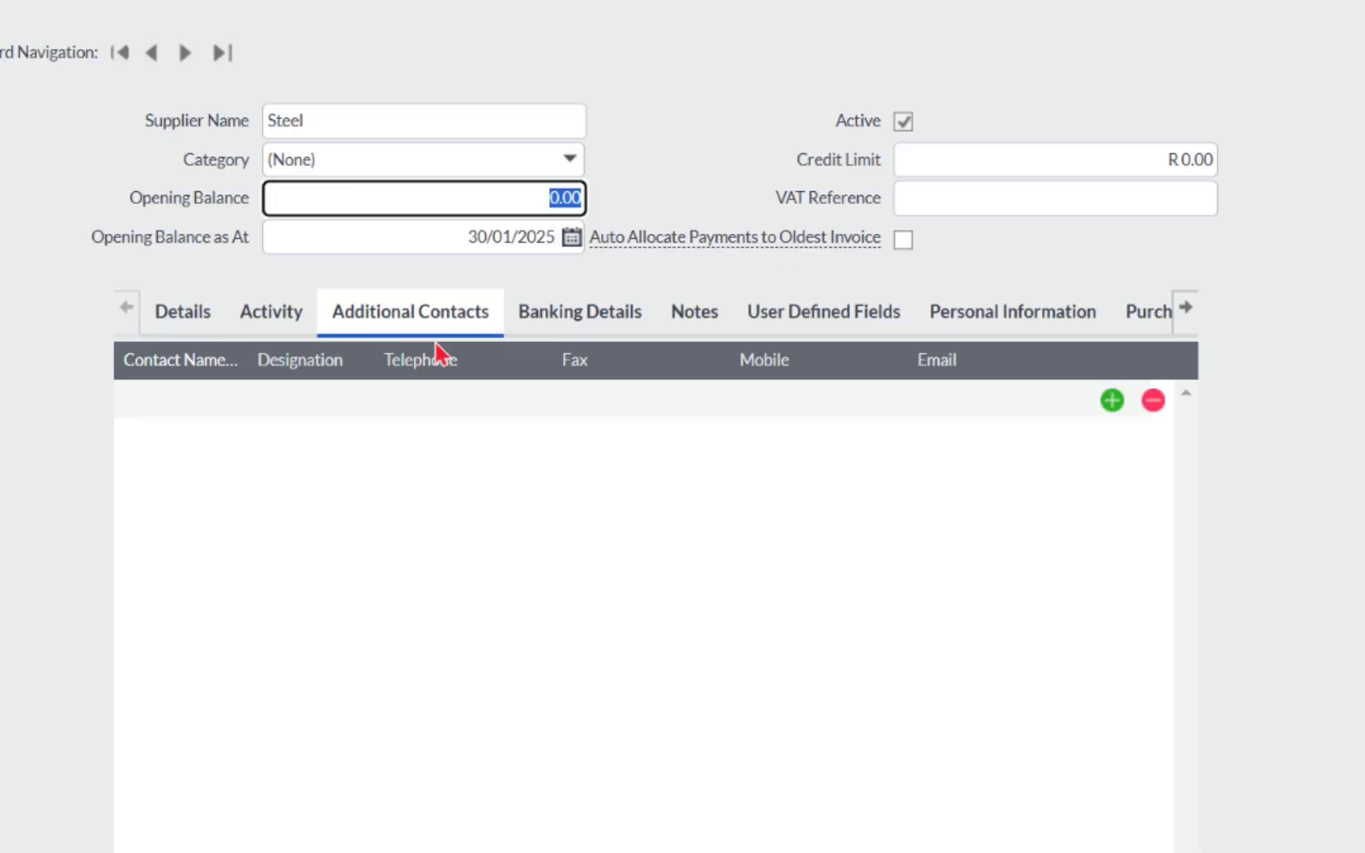
left_click(630, 316)
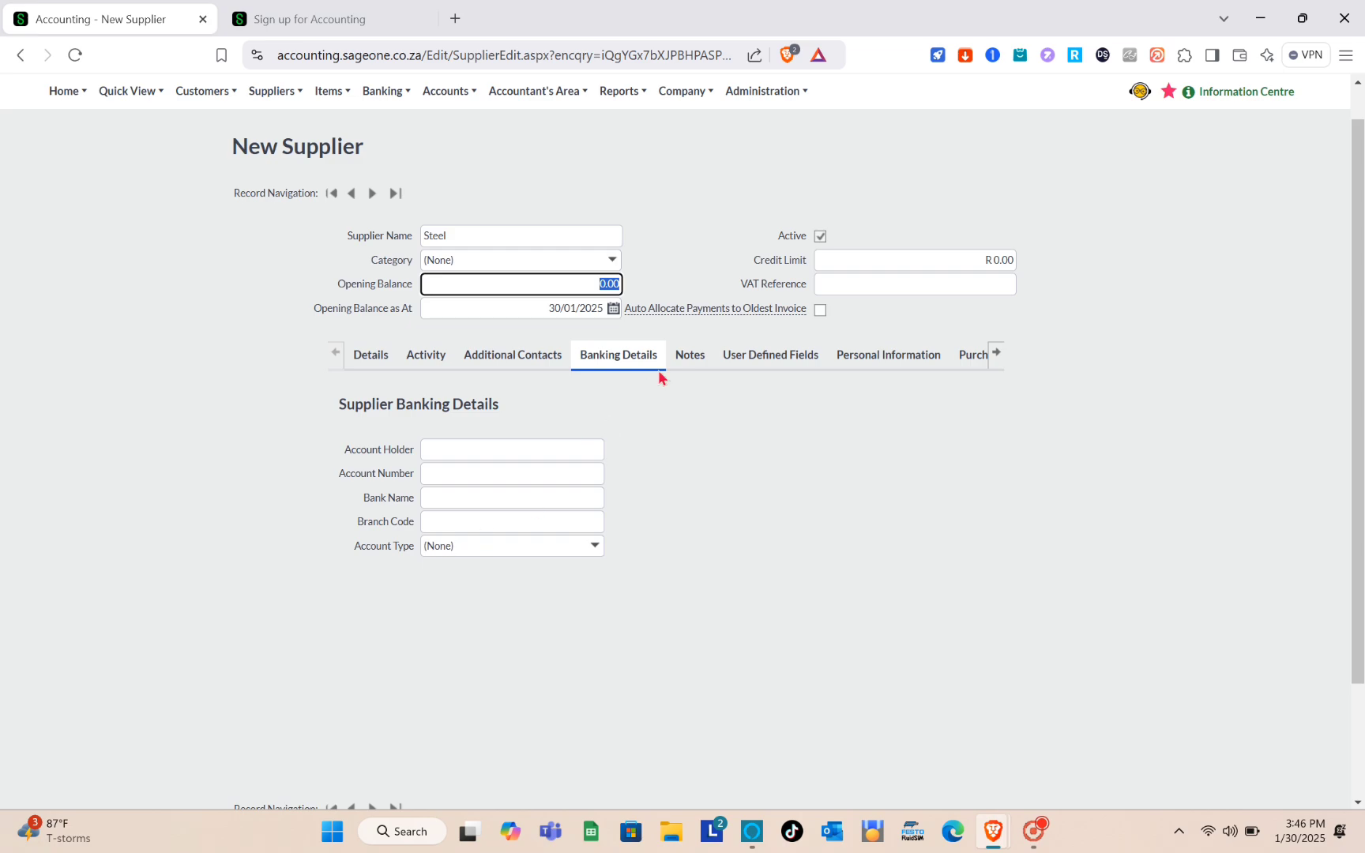
left_click(689, 360)
left_click(753, 362)
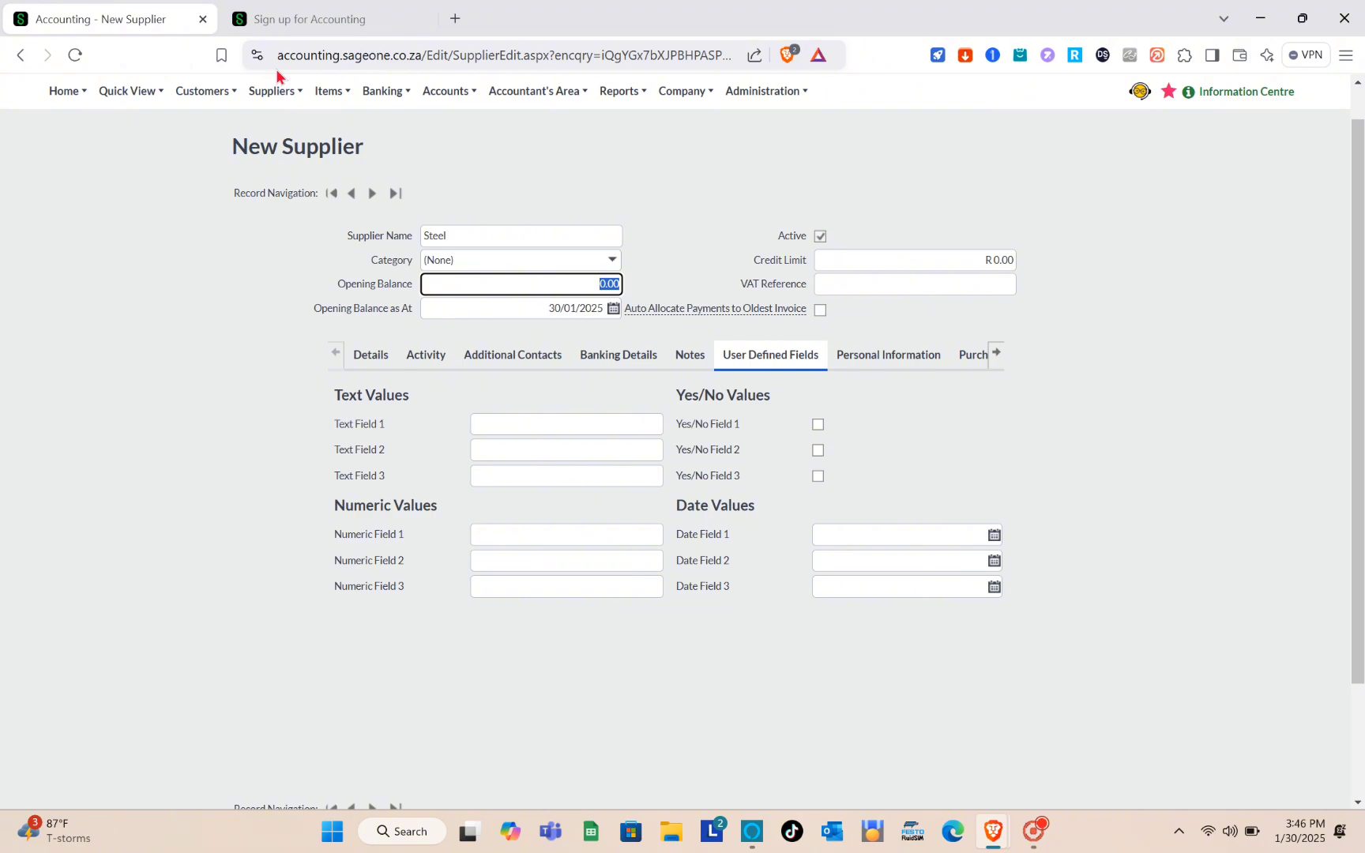
Step: Start a new item record and enter For construction as its description
left_click(327, 95)
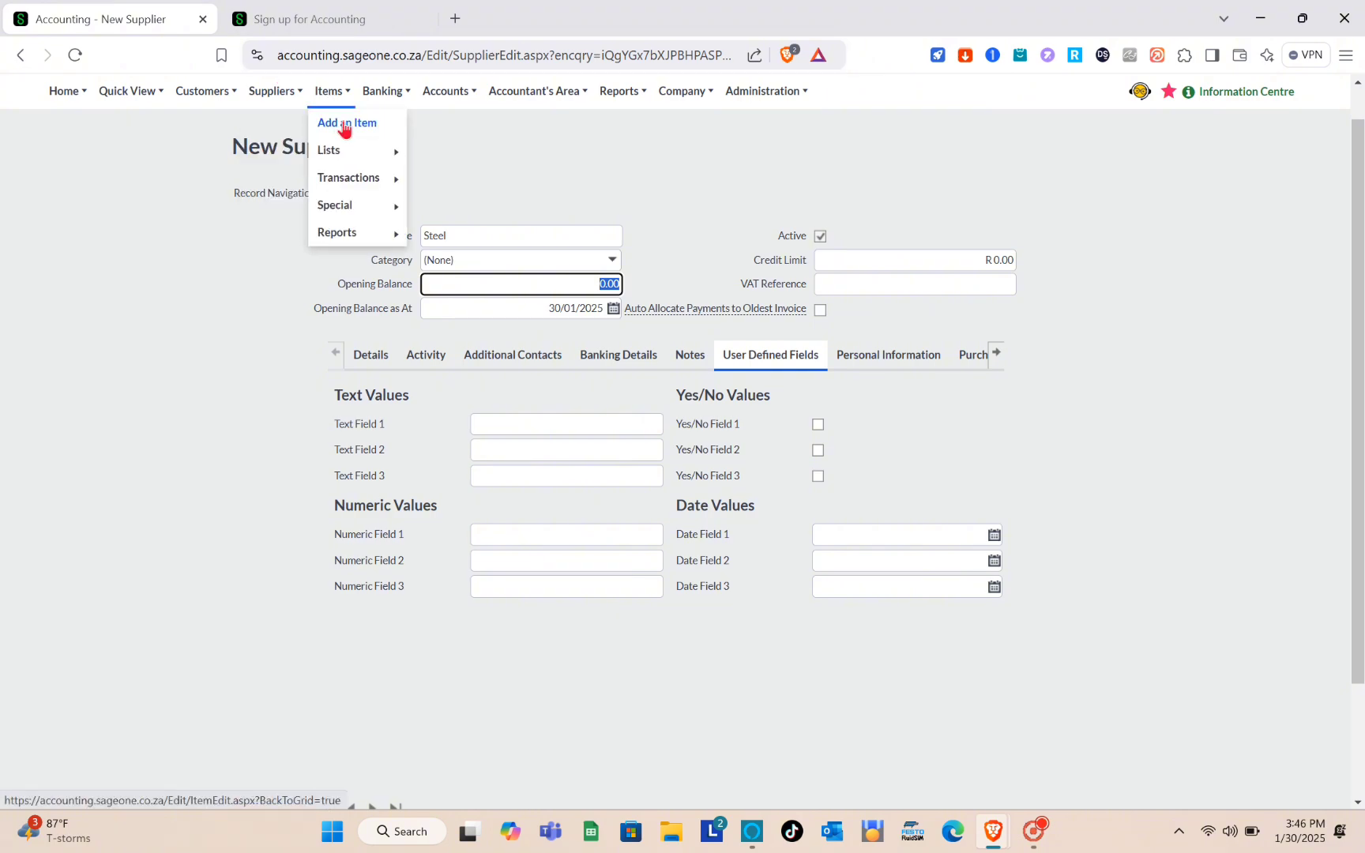
left_click(344, 127)
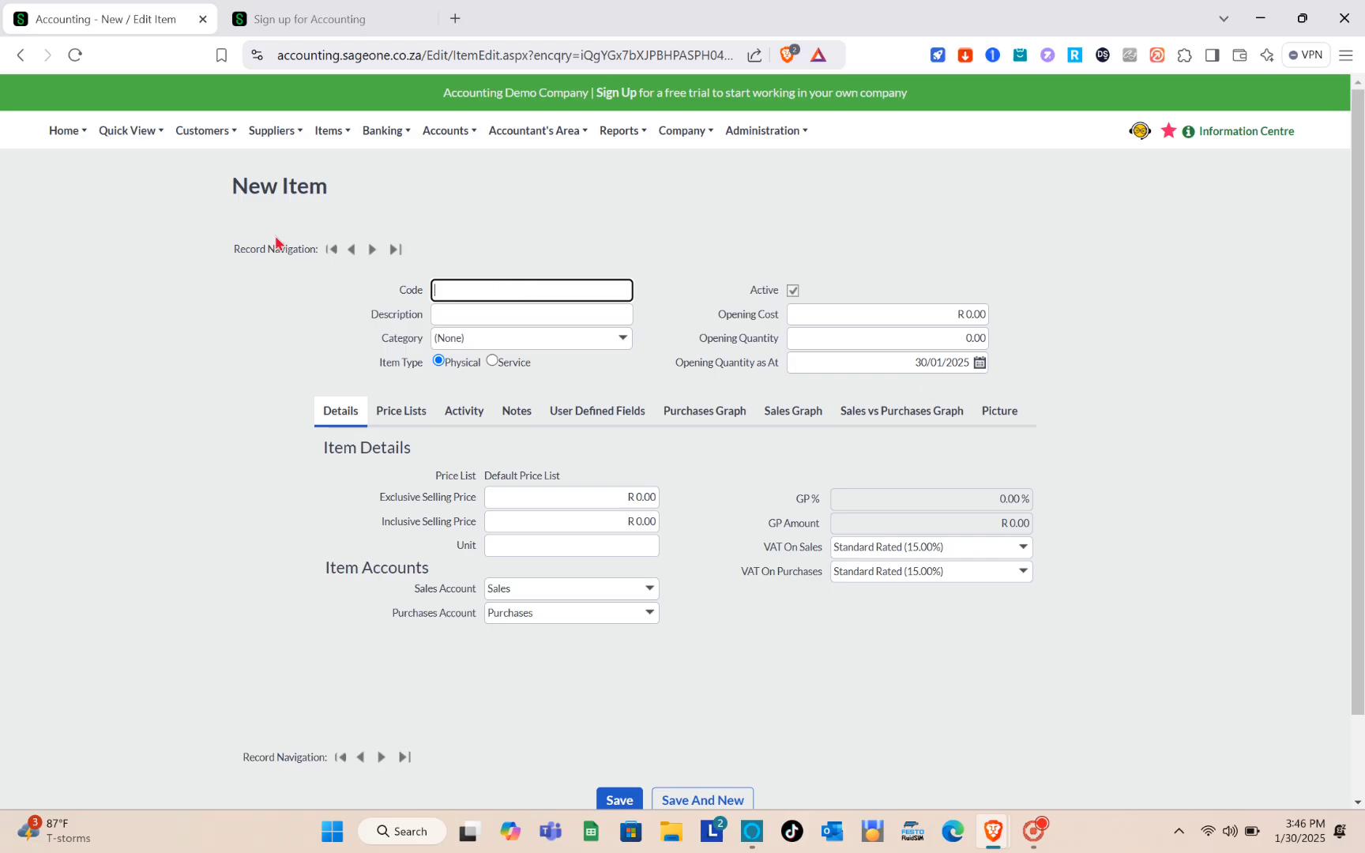
left_click(482, 330)
left_click(488, 316)
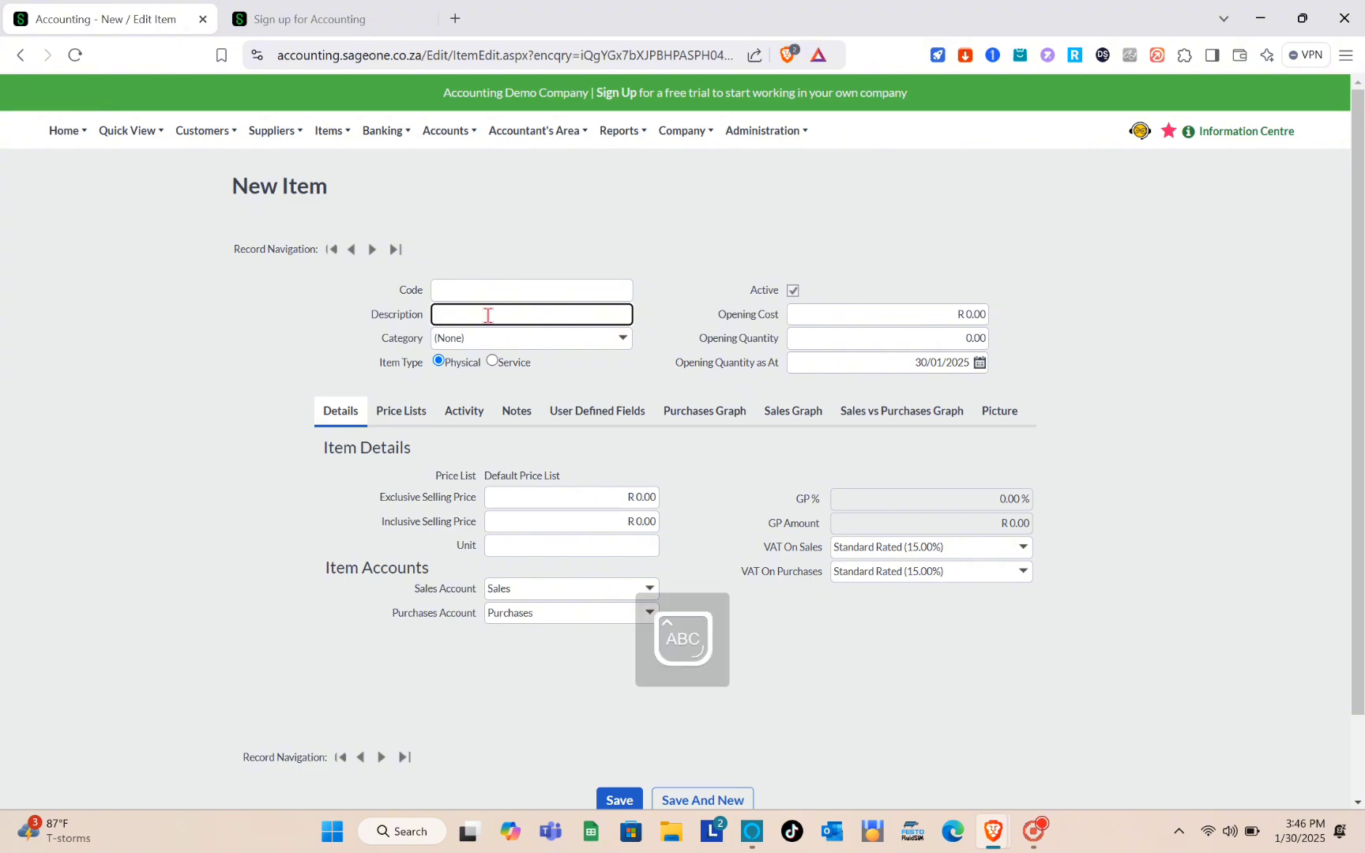
type("For cons")
type("truct")
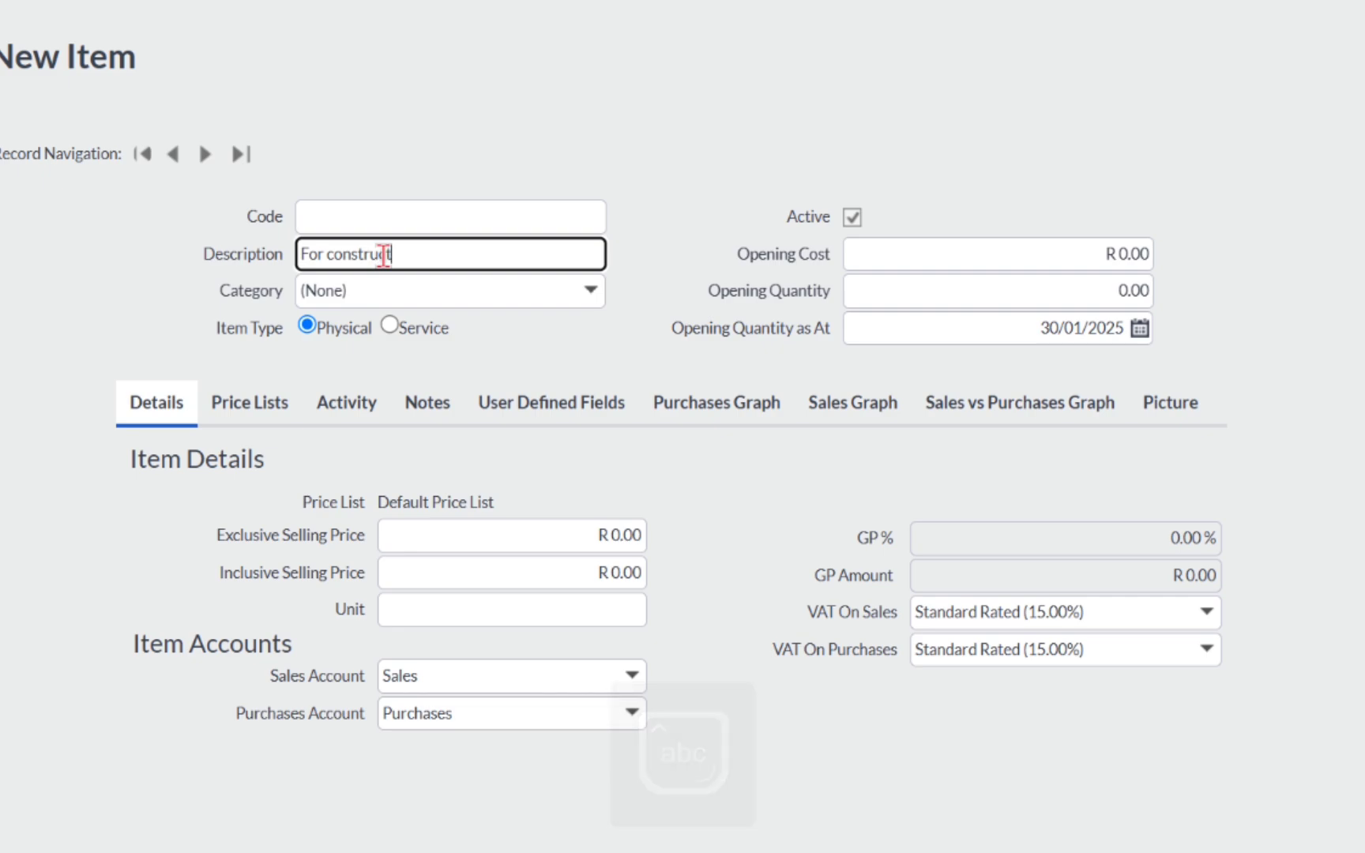
type("ion")
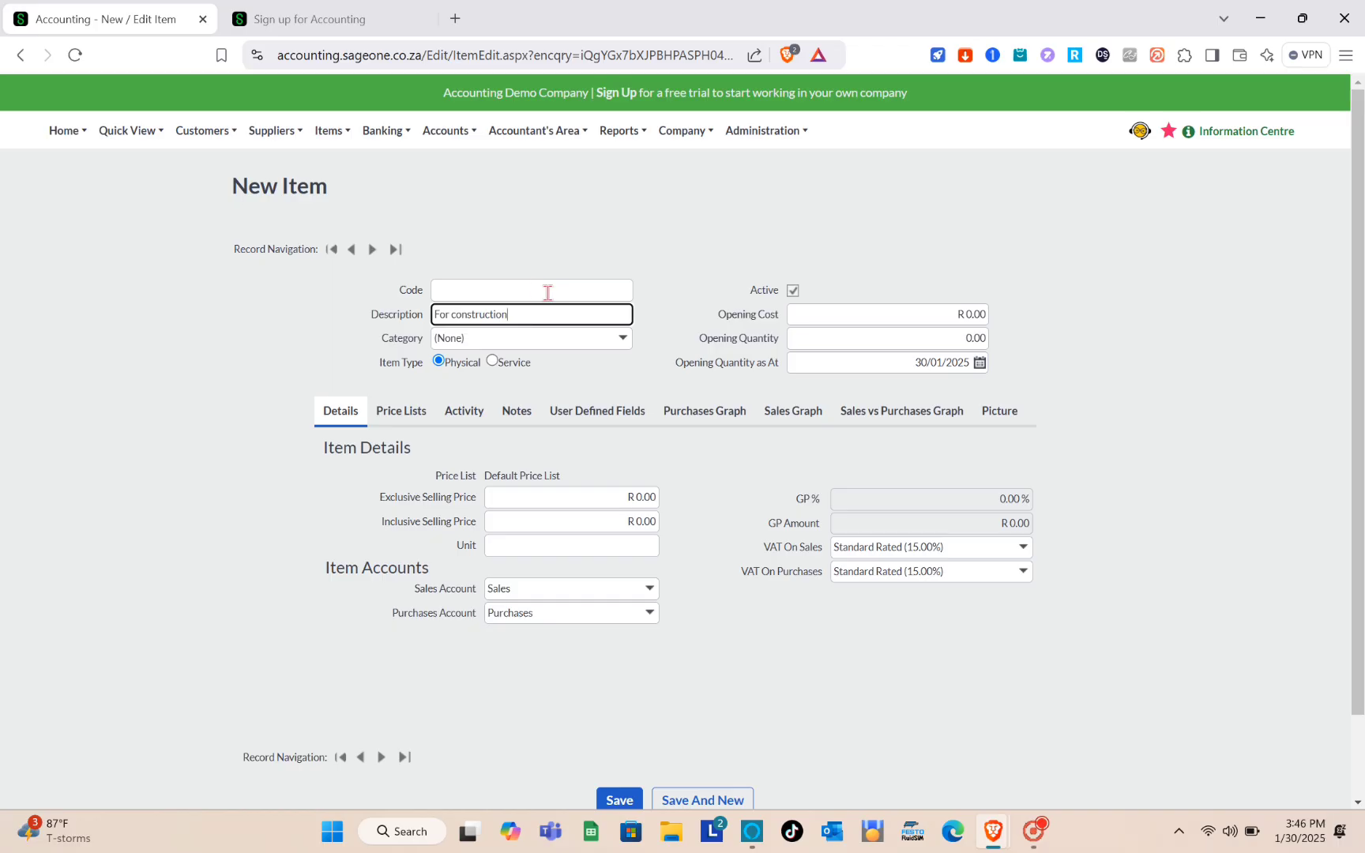
Step: Set the new item's code to GhajLAA and its opening cost to R 50,000.00
left_click(535, 289)
type("GhajLAA")
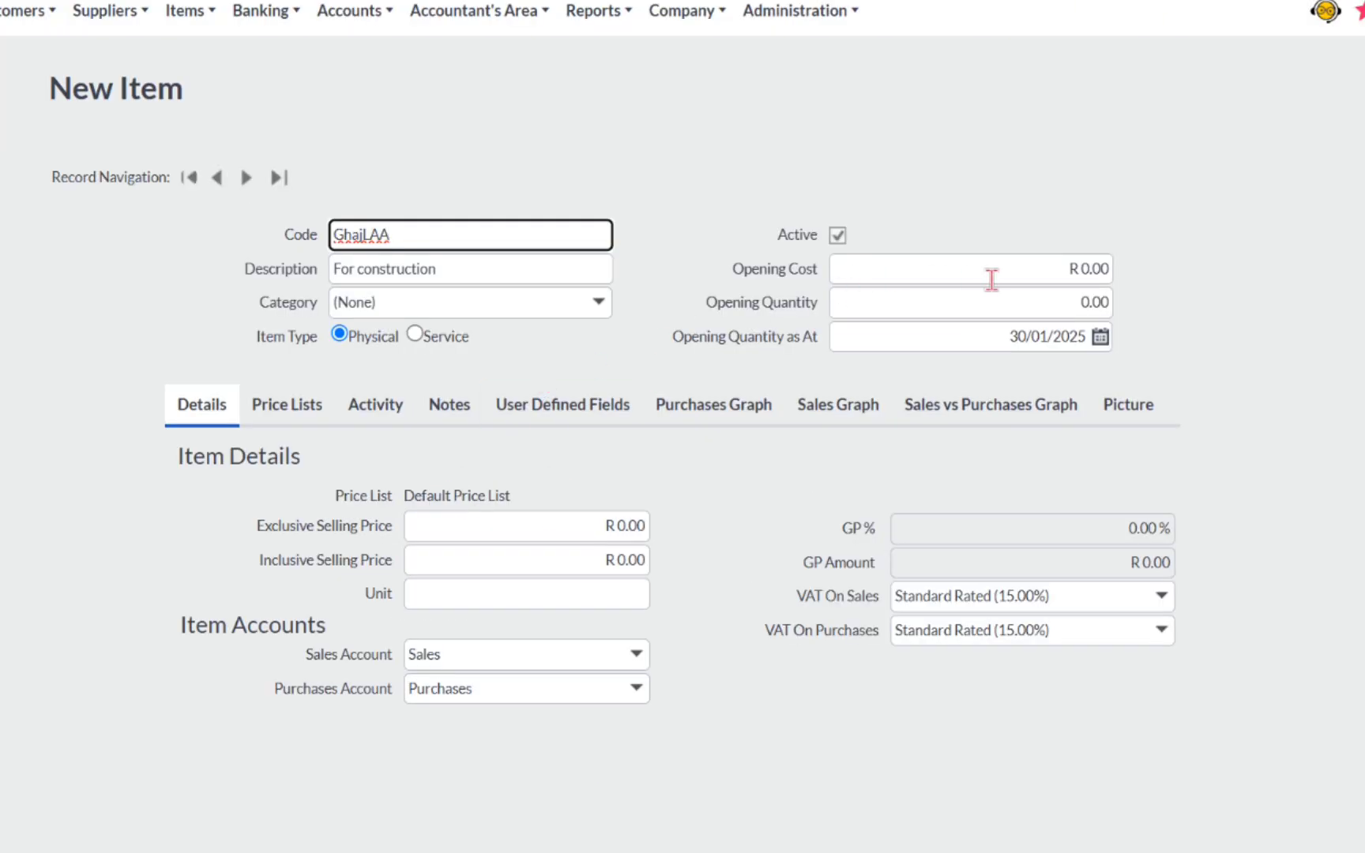
left_click(1018, 278)
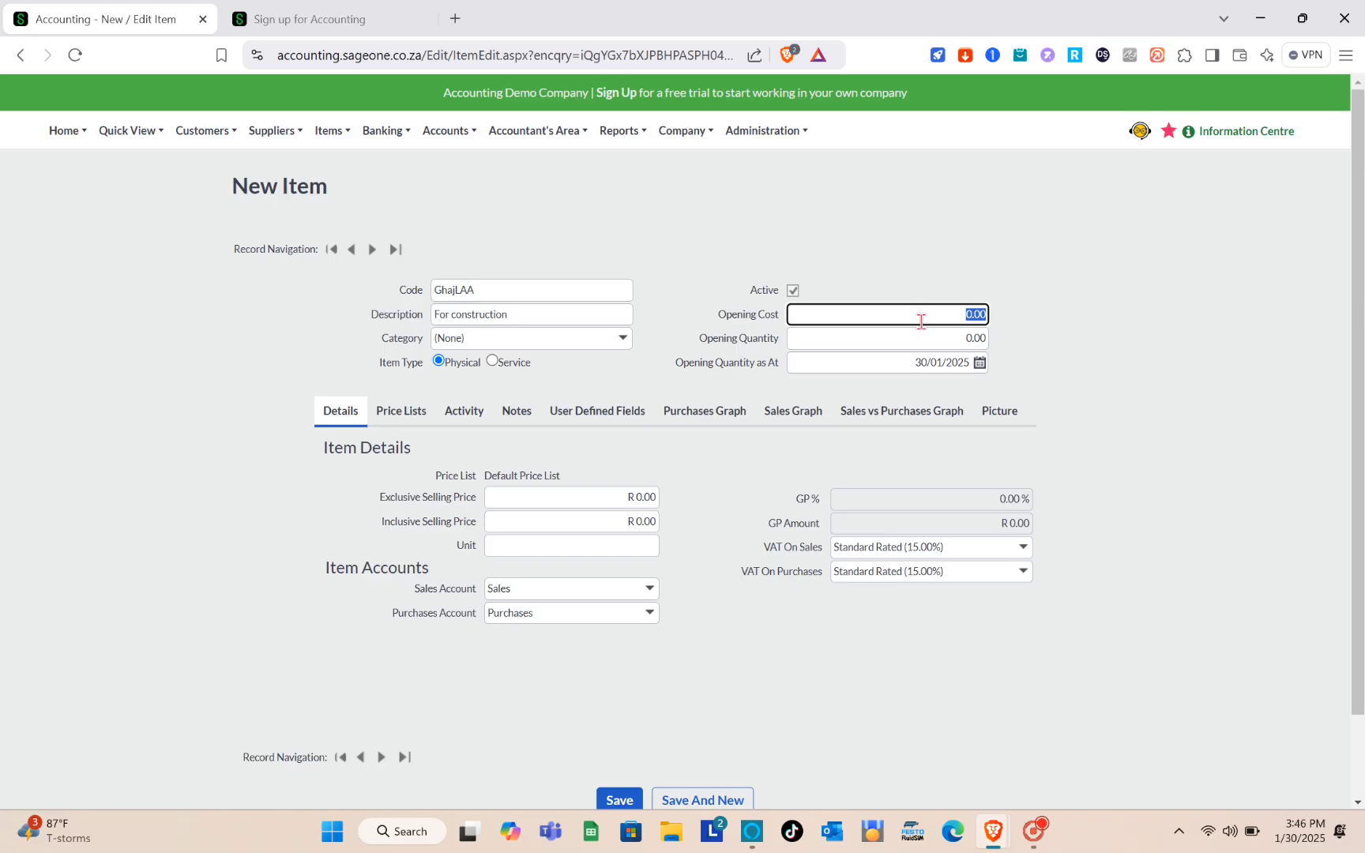
type("500")
Step: Check the new item's sales and purchases account fields and the rest of its form
left_click(536, 591)
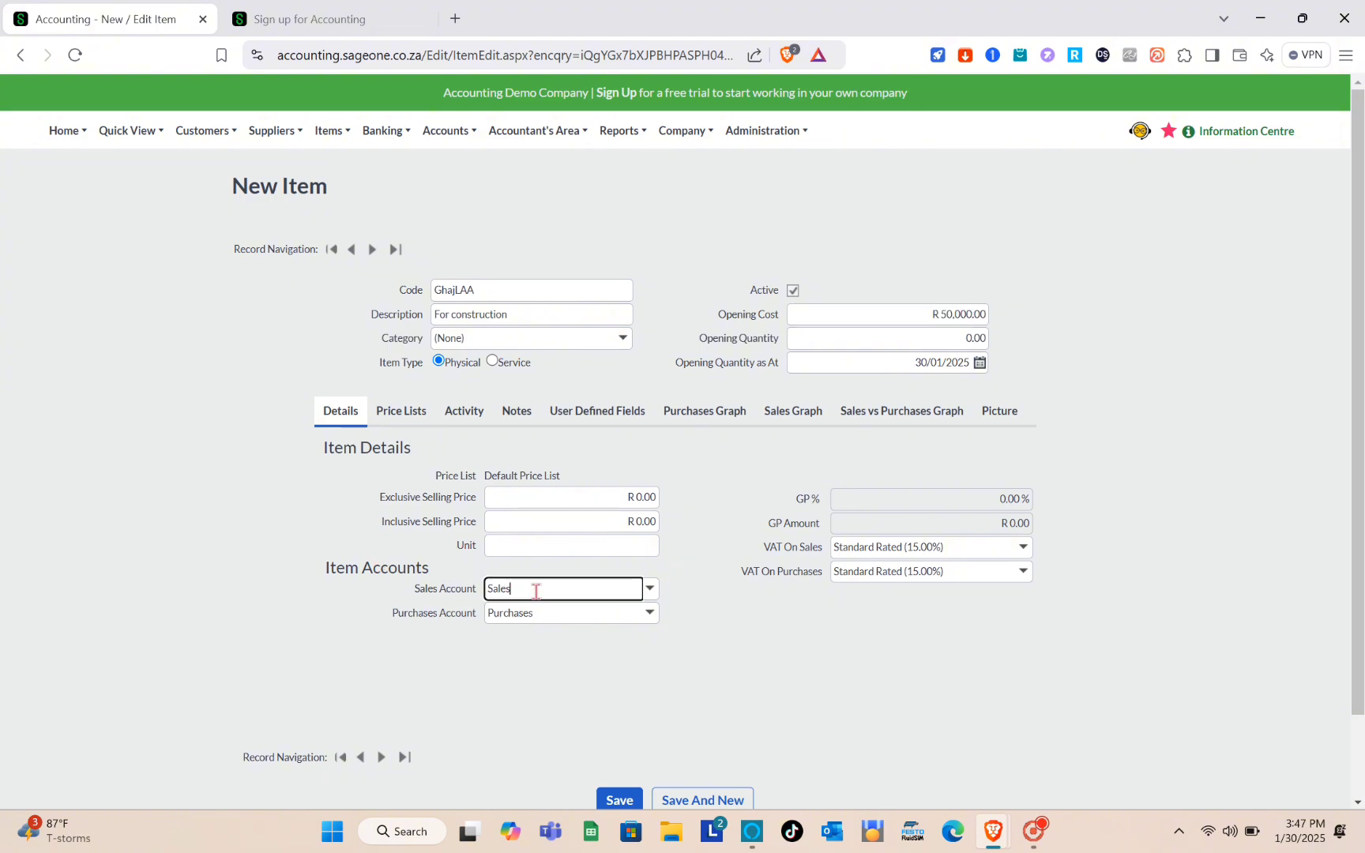
left_click(591, 613)
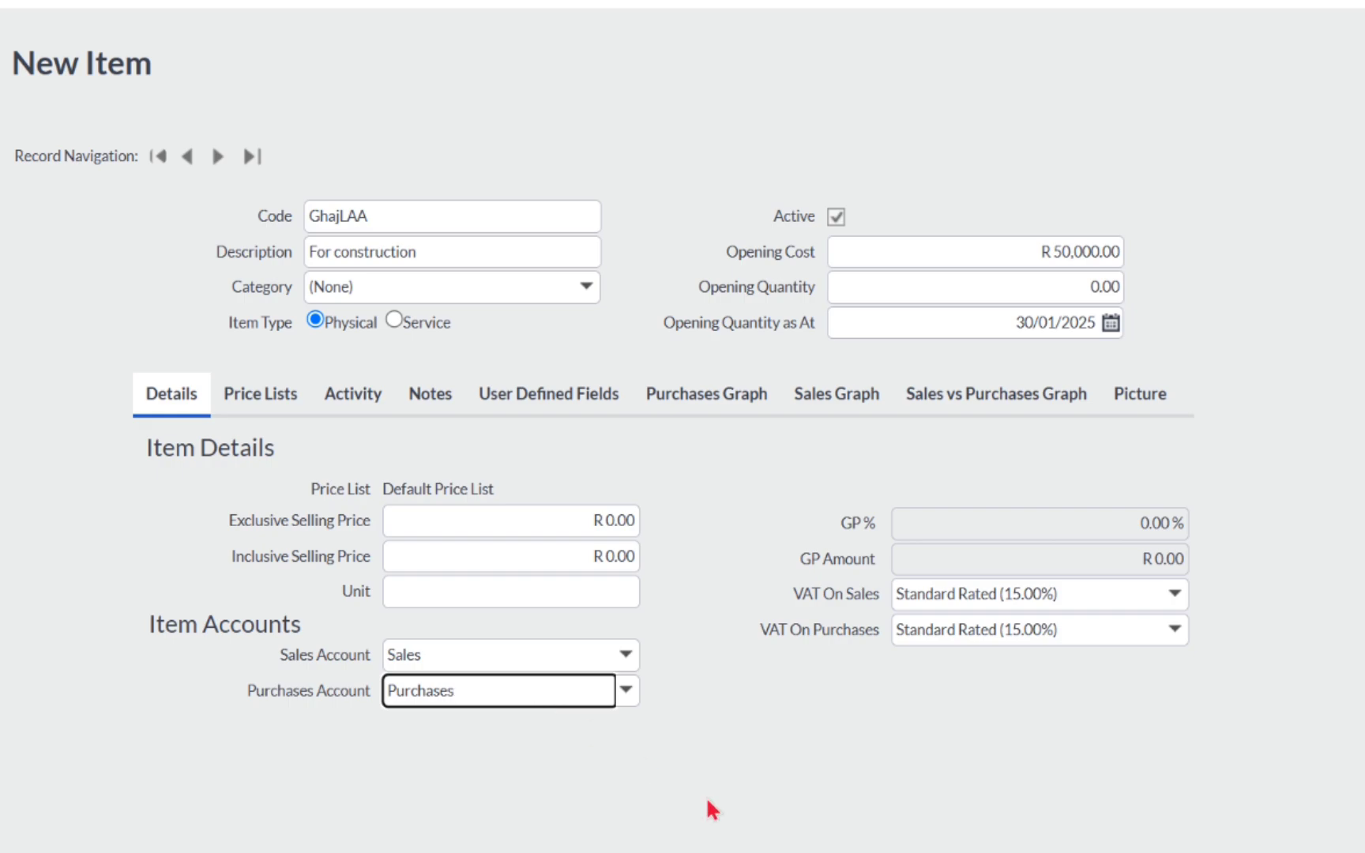
left_click(708, 694)
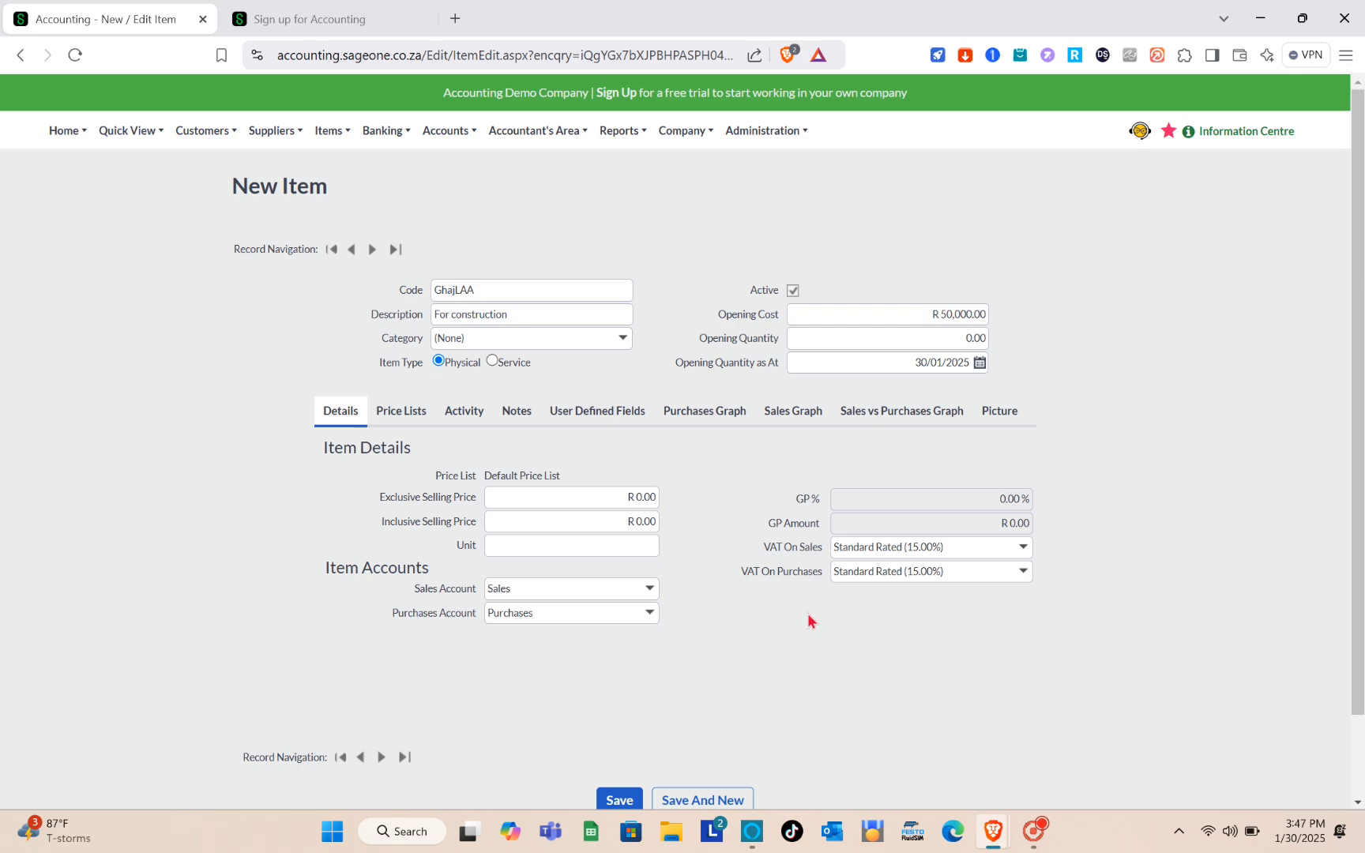
scroll(808, 613, "down", 2)
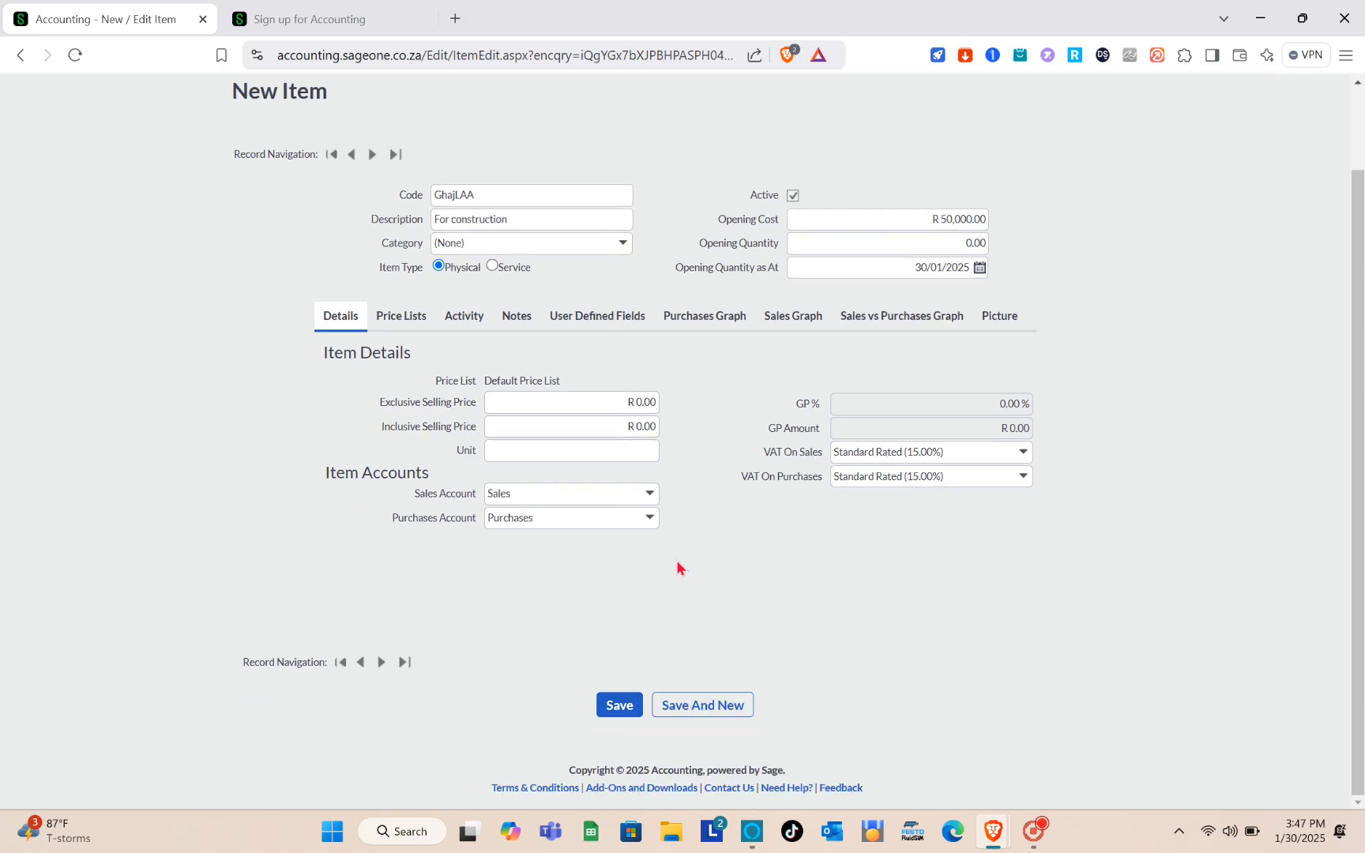
scroll(677, 568, "up", 2)
Step: Open the list of items and review the items' categories, prices, costs and quantities on hand
mouse_move(327, 137)
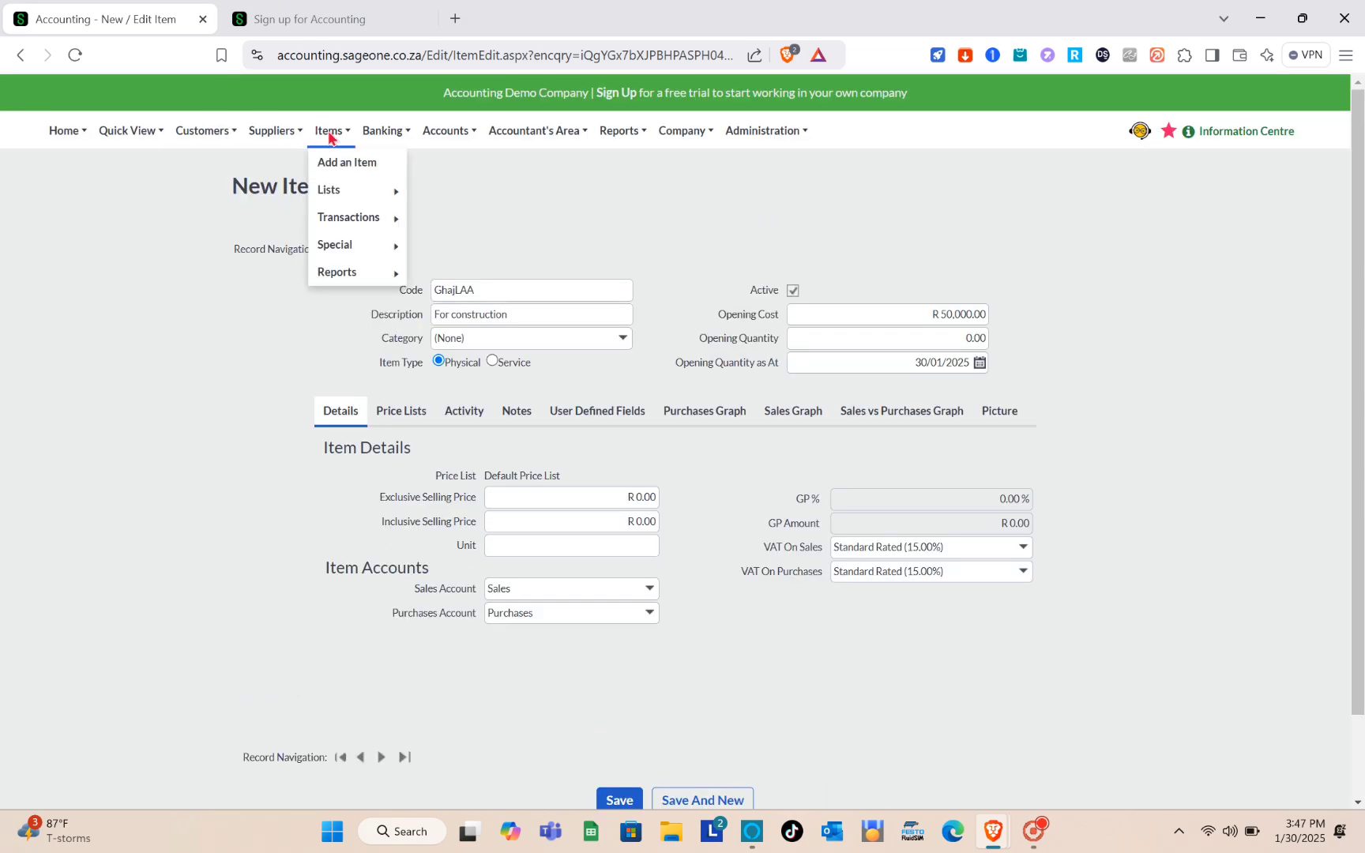
mouse_move(345, 190)
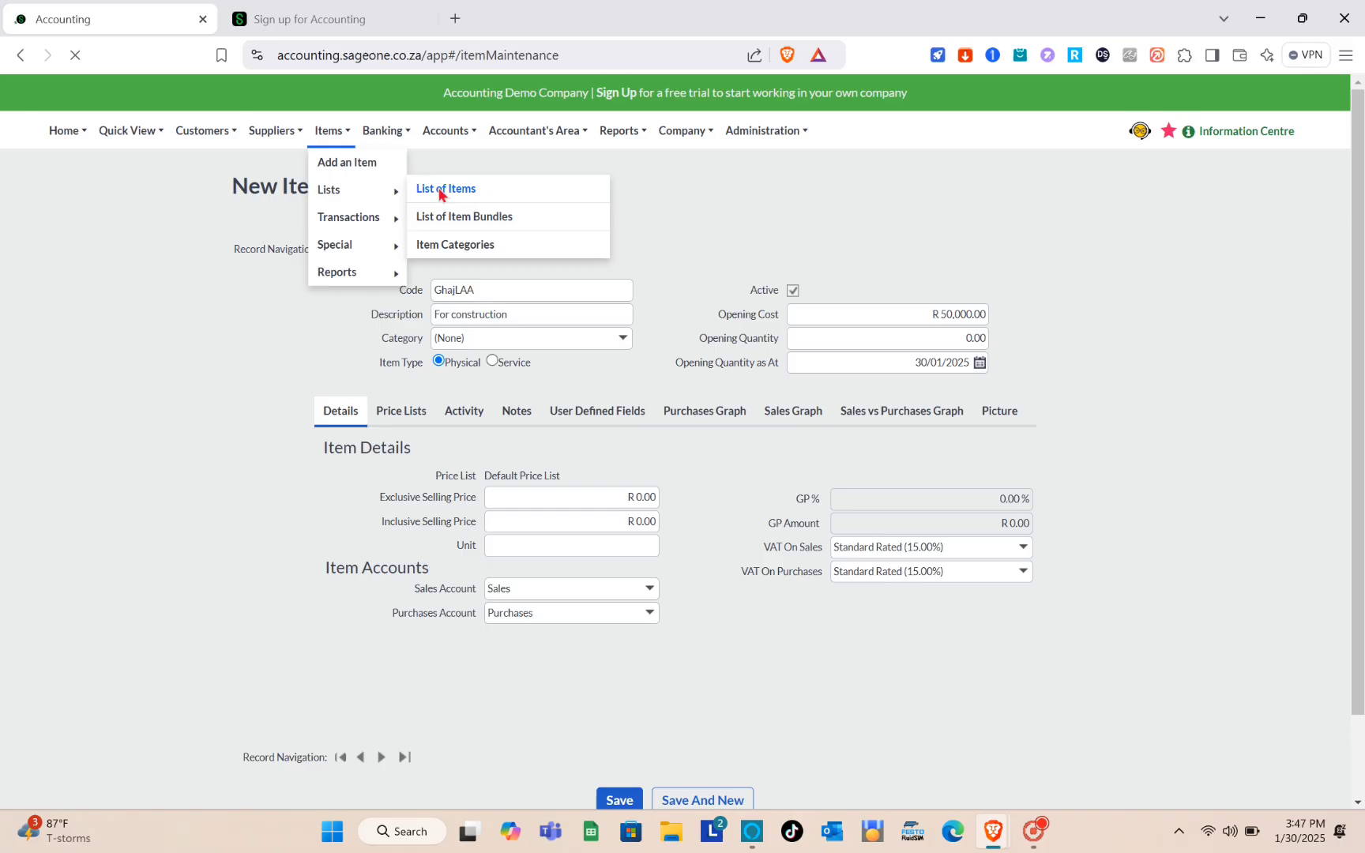
left_click(492, 222)
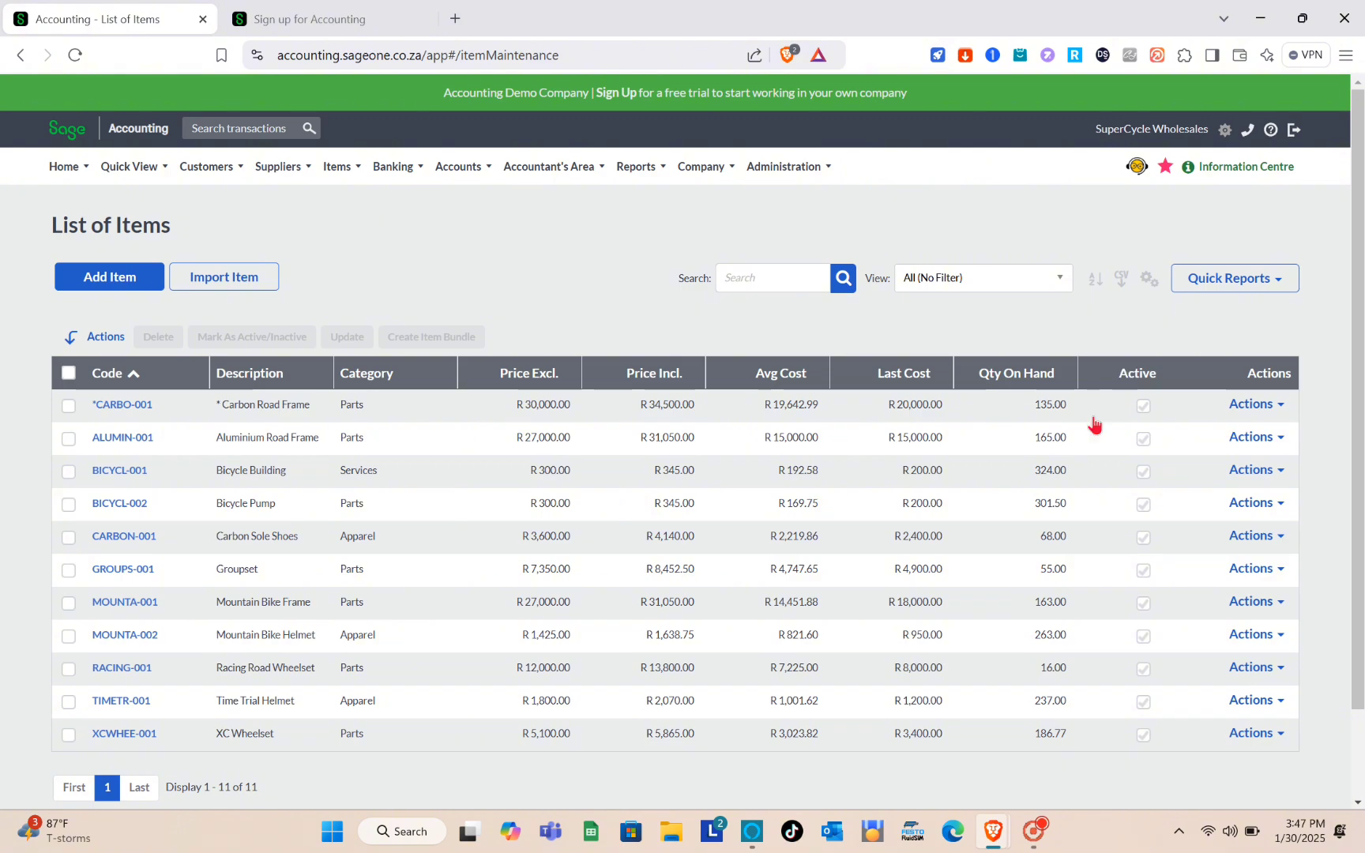
scroll(943, 565, "down", 2)
scroll(945, 565, "up", 2)
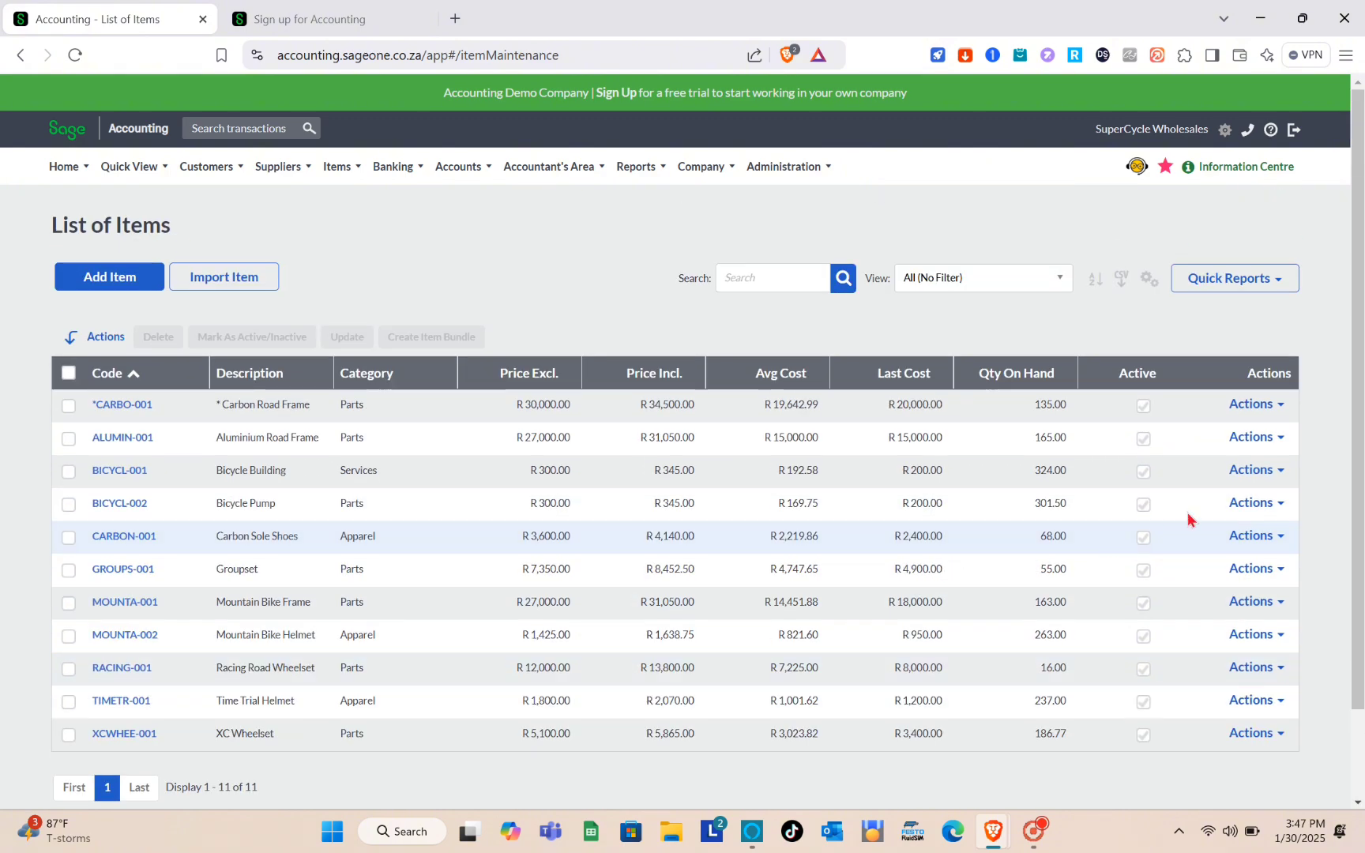
Step: Open the Groupset item's record from the list to view its details, and return to the list of items
left_click(1274, 405)
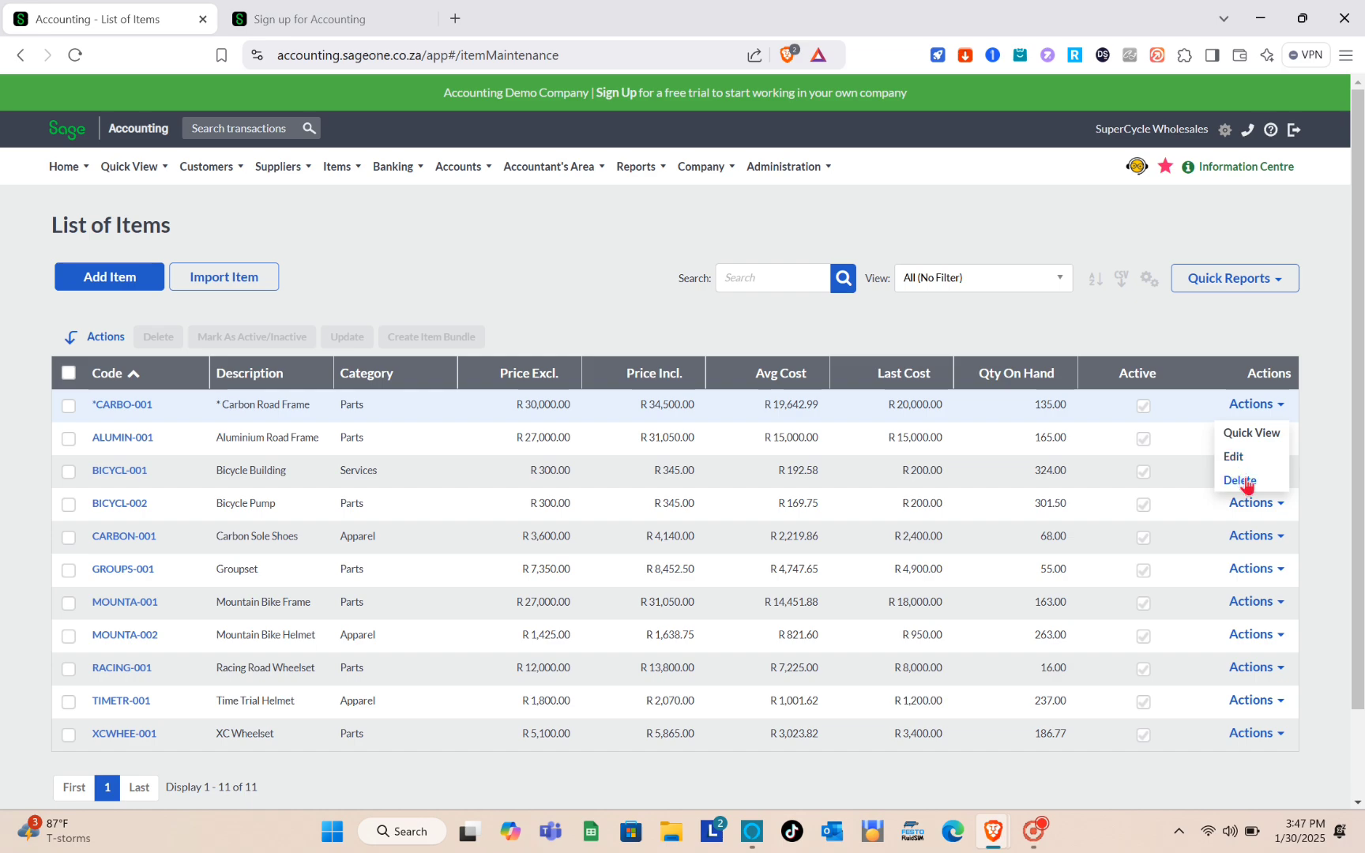
left_click(1277, 571)
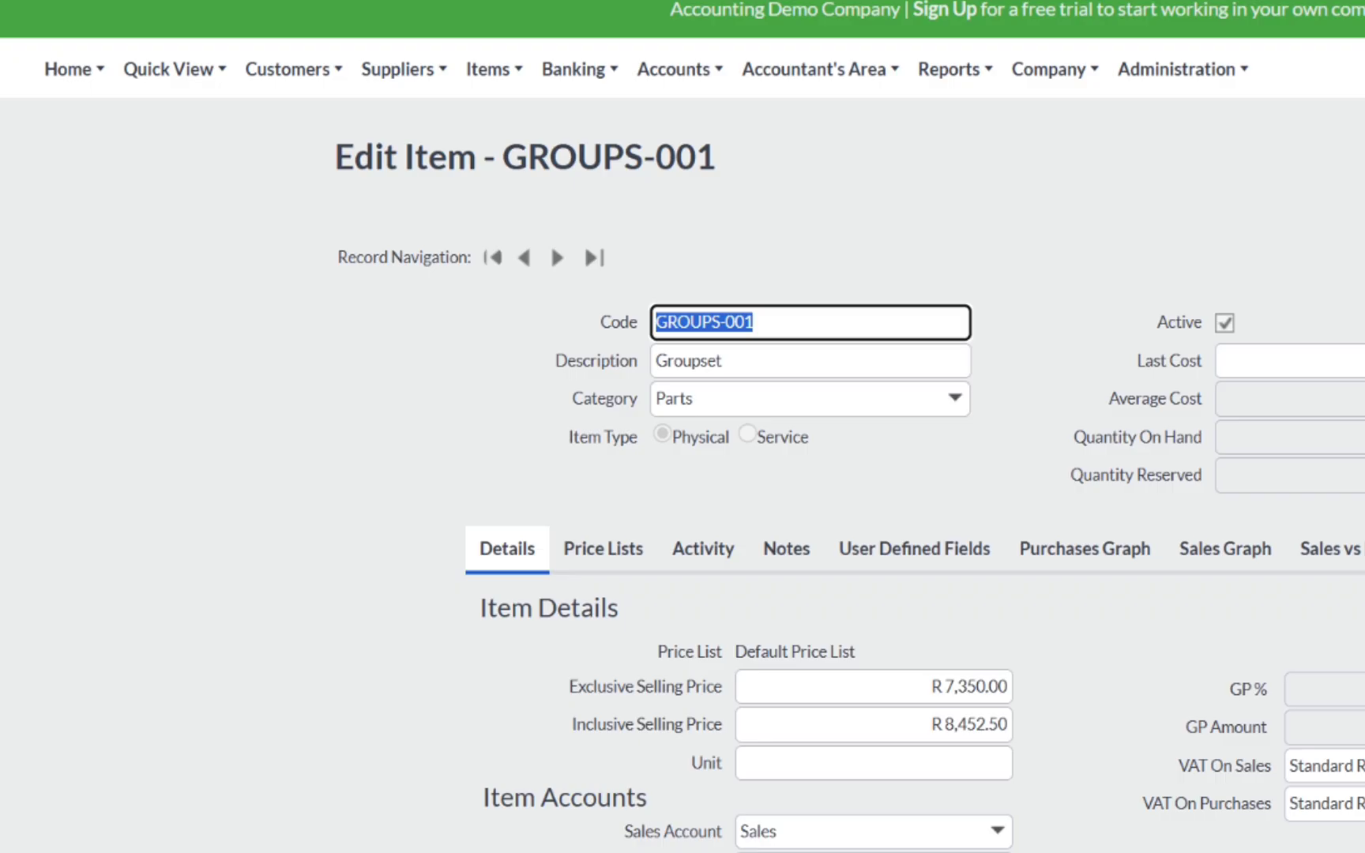
left_click(105, 69)
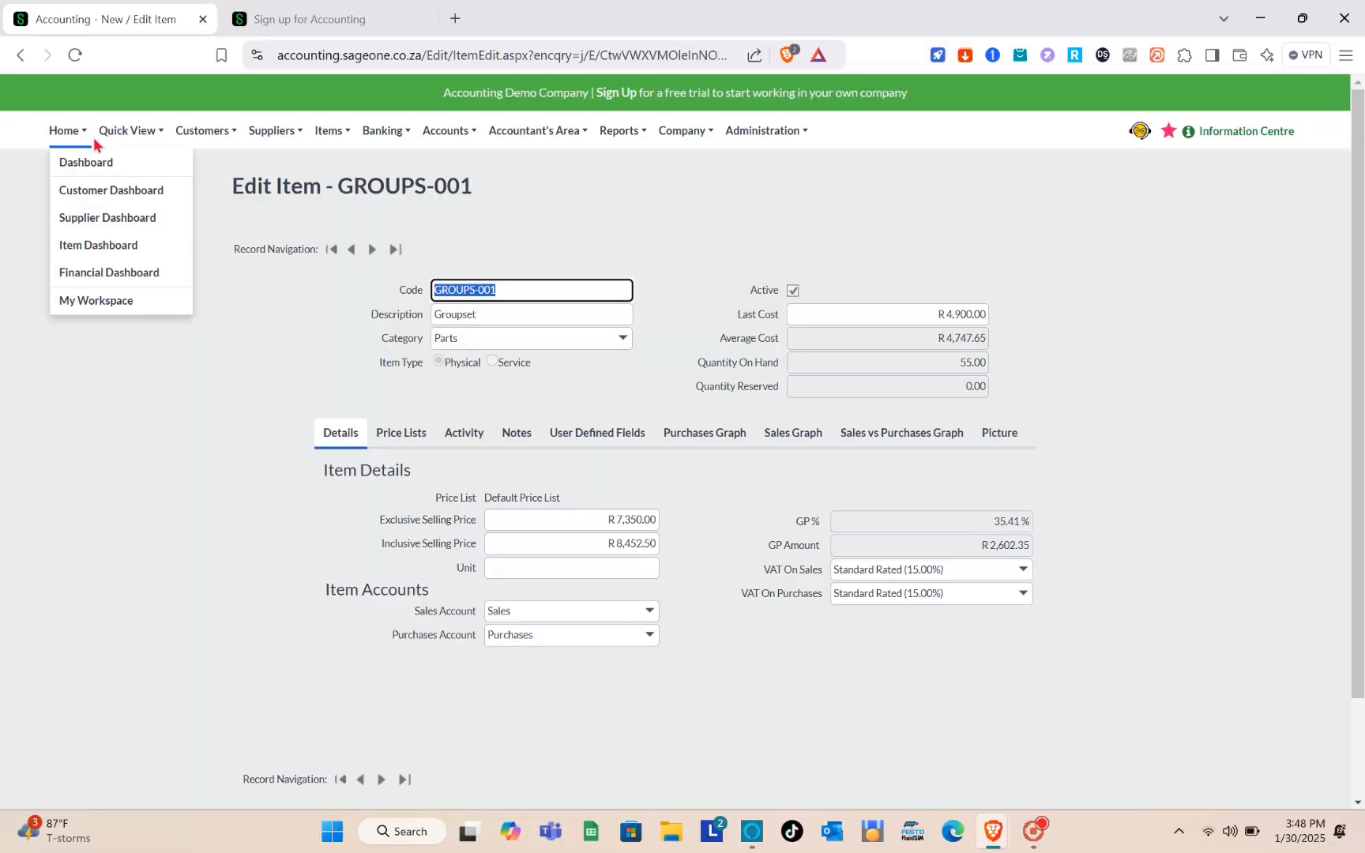
left_click(24, 56)
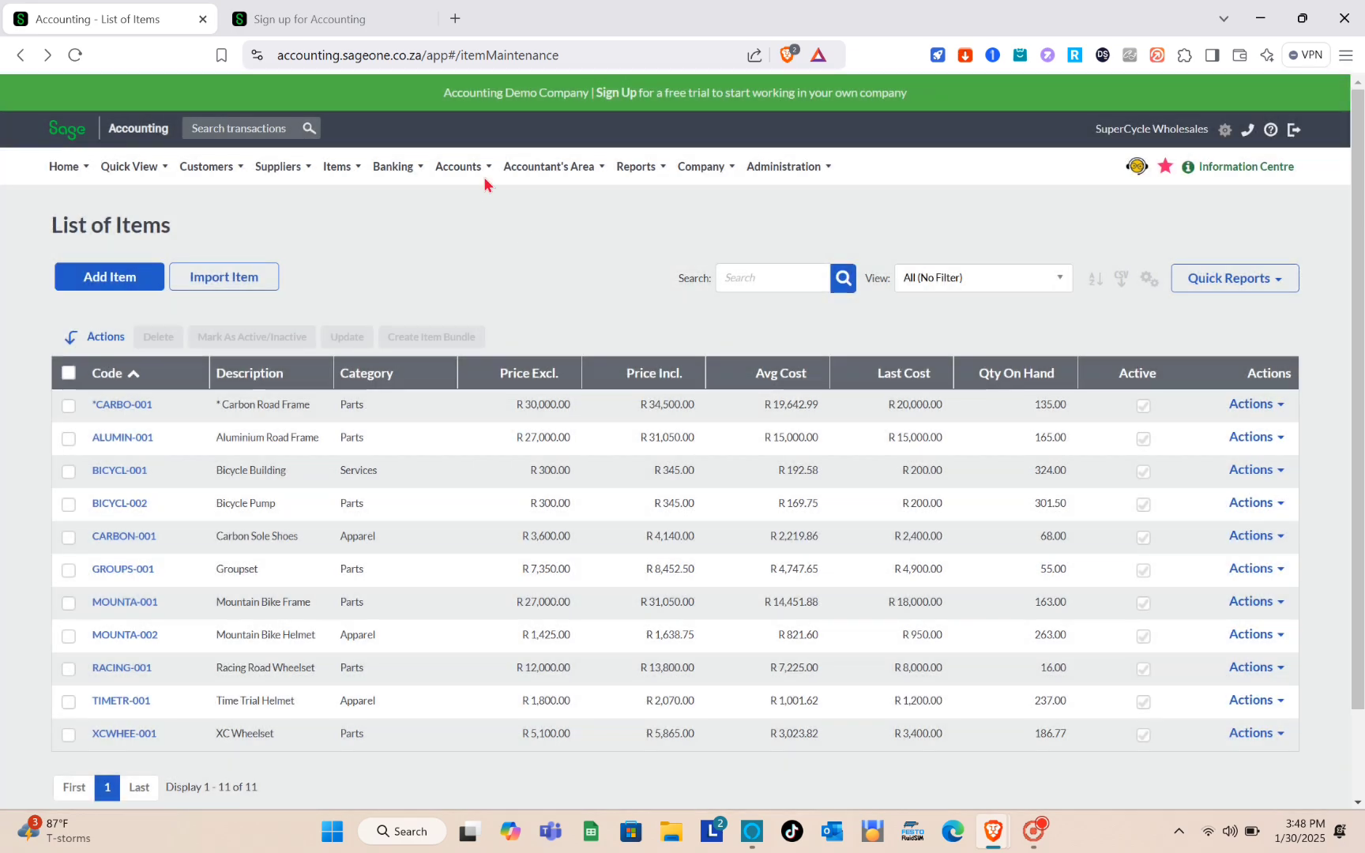
Step: Open a new bank account record and look over its name, payment method, opening balance and notes fields
mouse_move(416, 170)
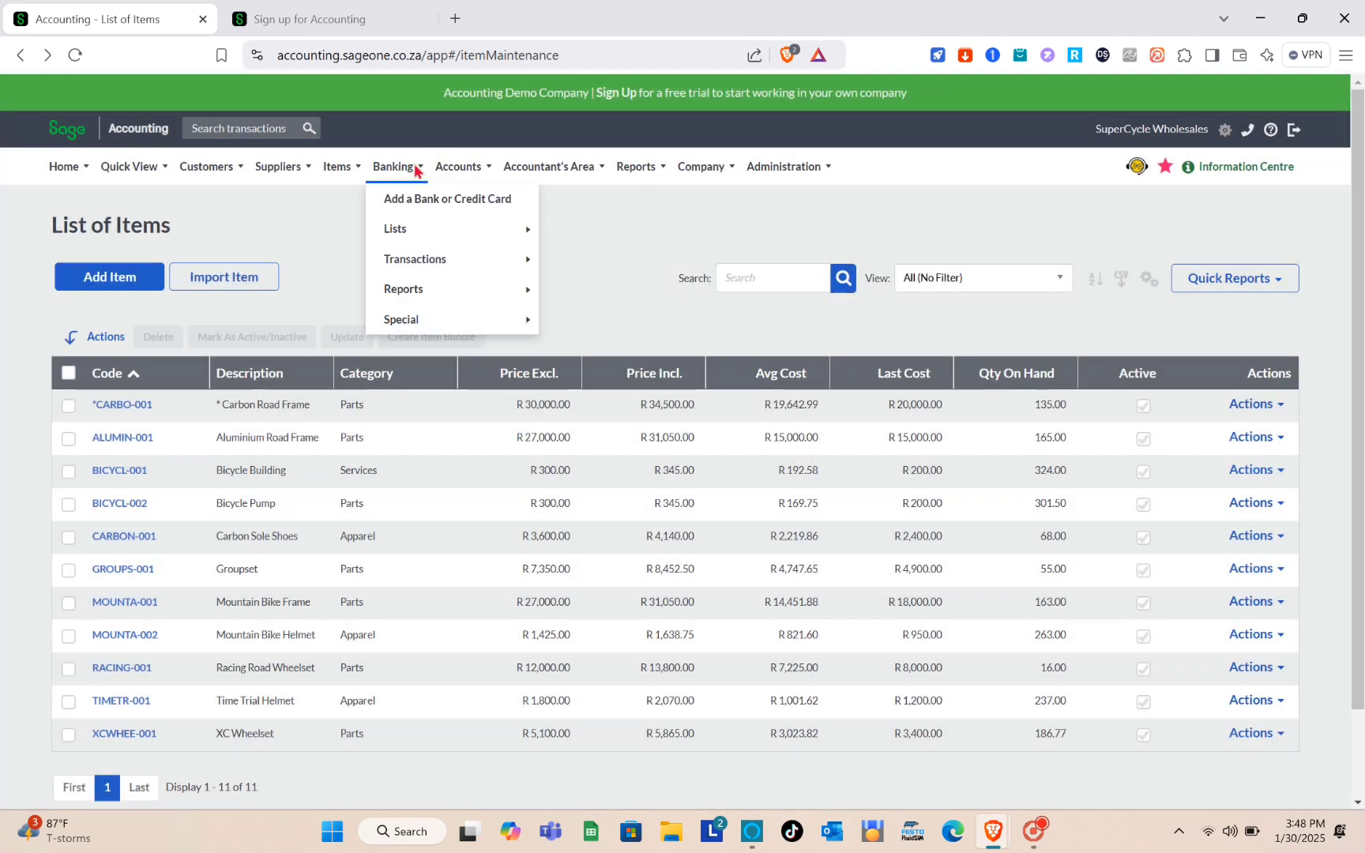
left_click(441, 199)
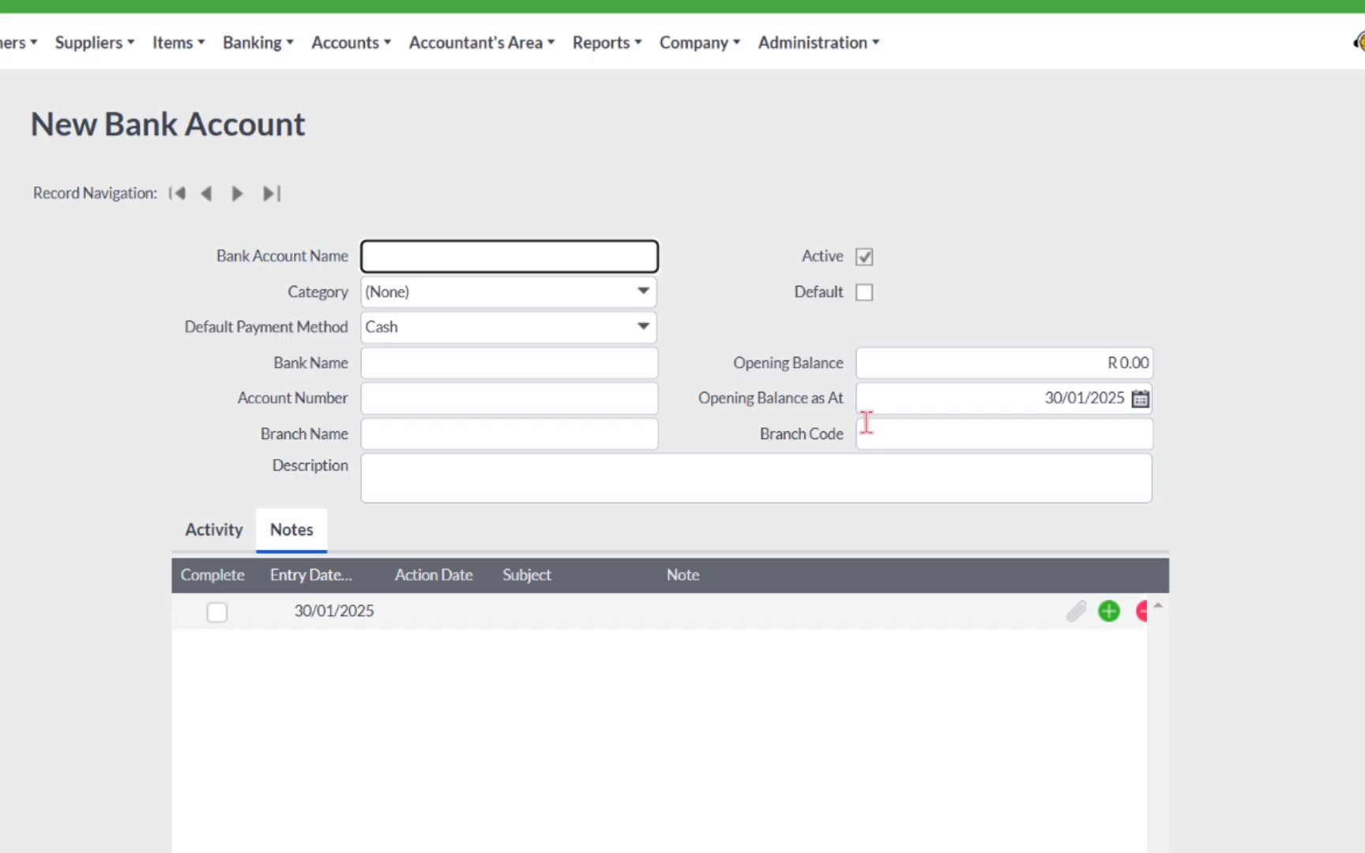
scroll(775, 483, "down", 2)
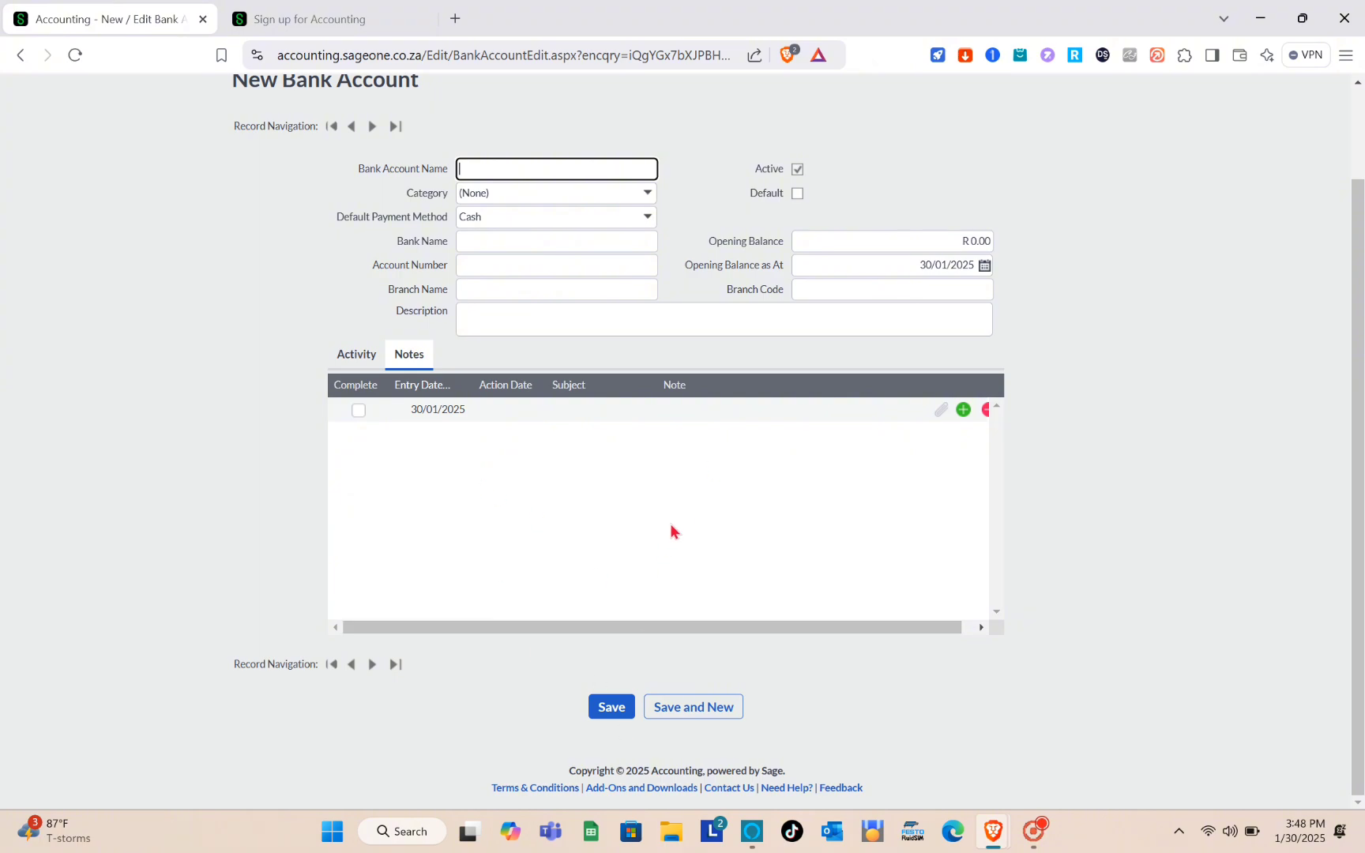
scroll(671, 524, "up", 2)
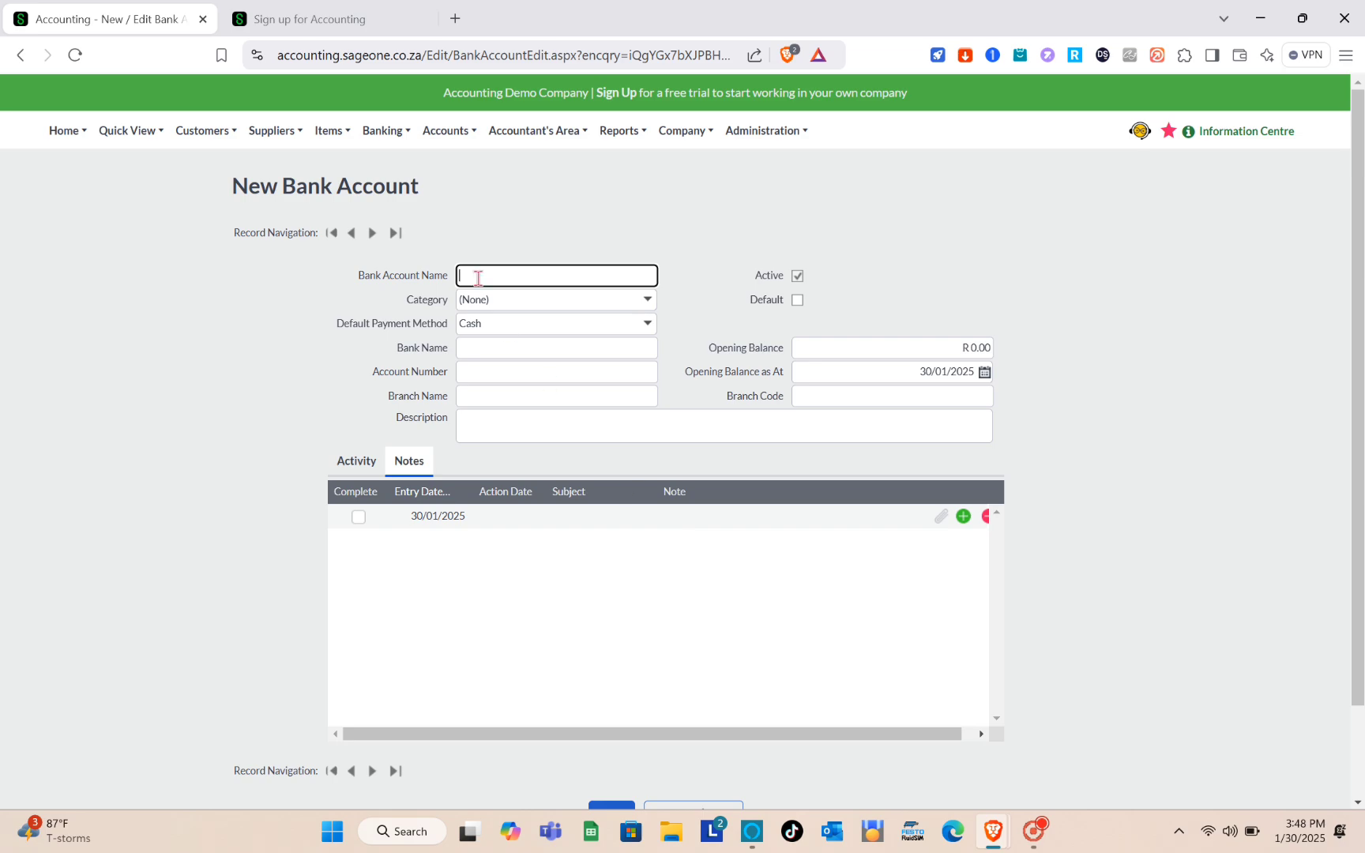
mouse_move(640, 134)
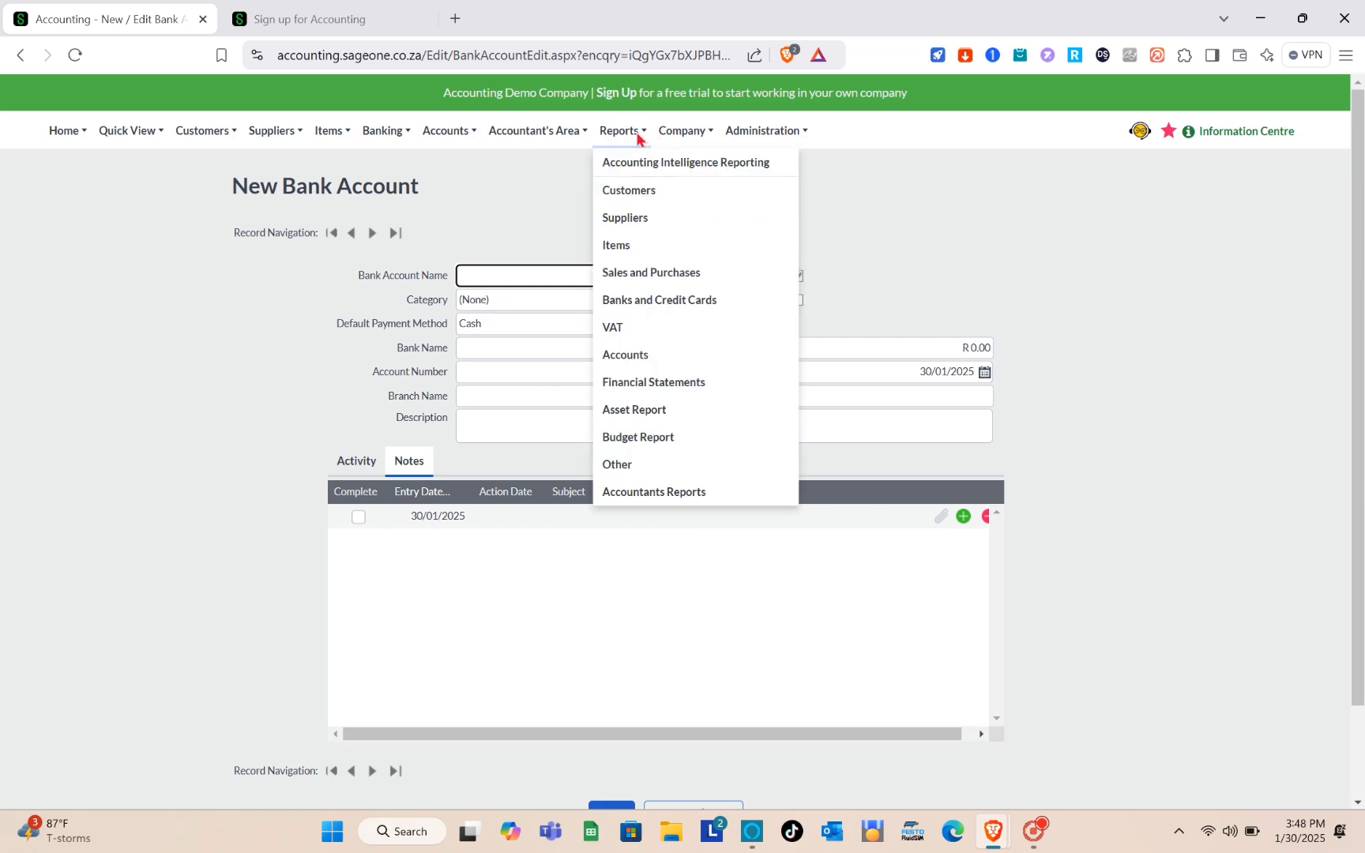
mouse_move(550, 141)
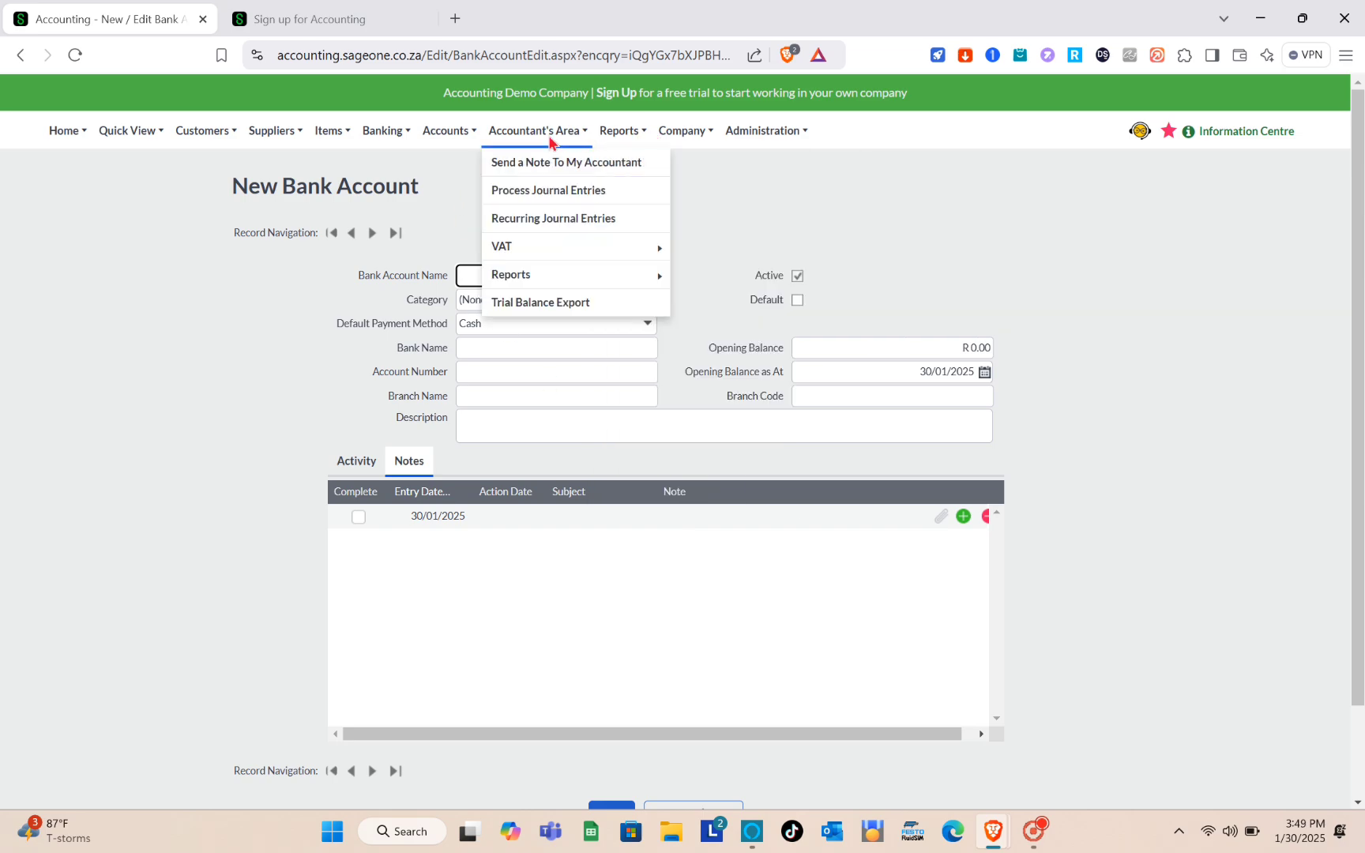
mouse_move(474, 150)
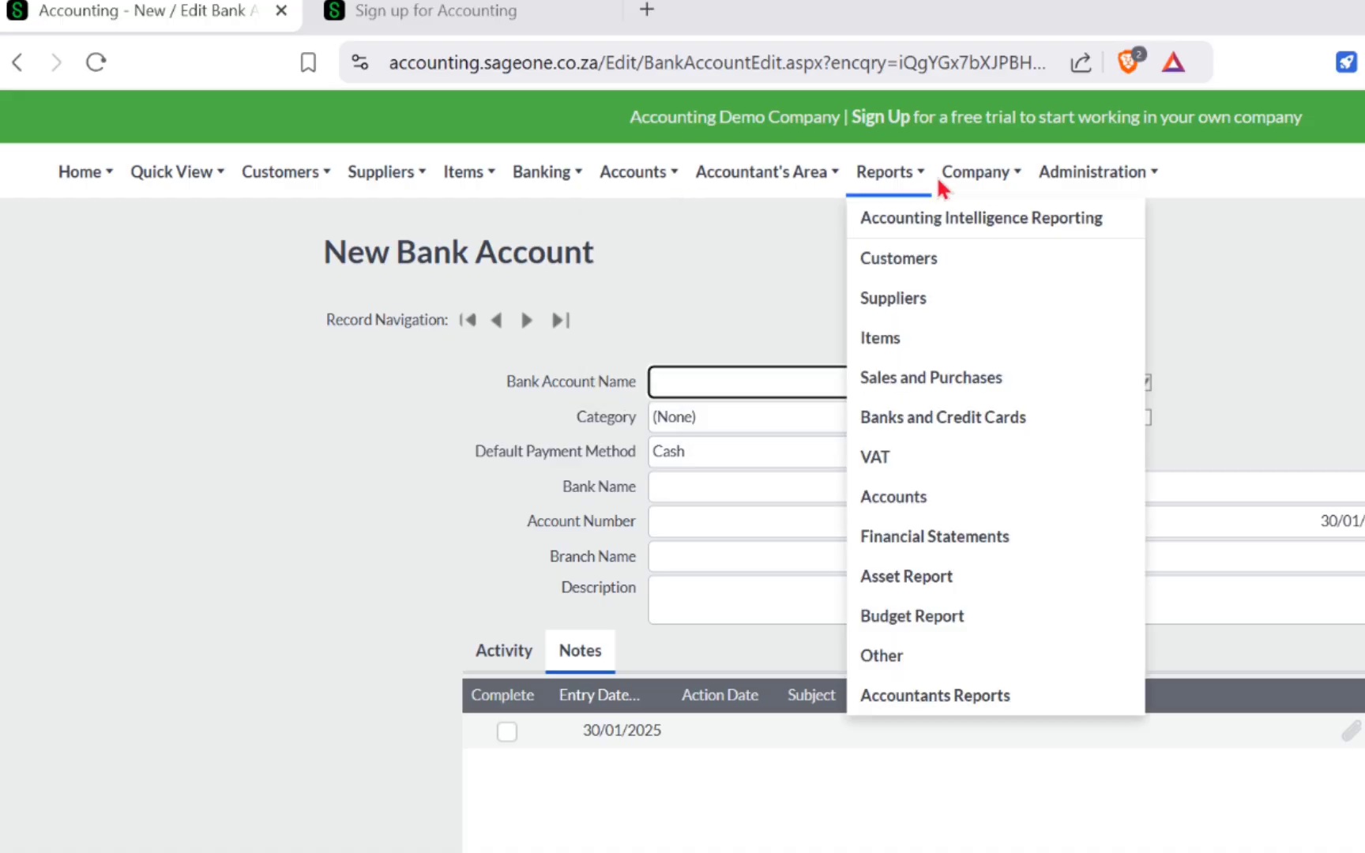
mouse_move(760, 139)
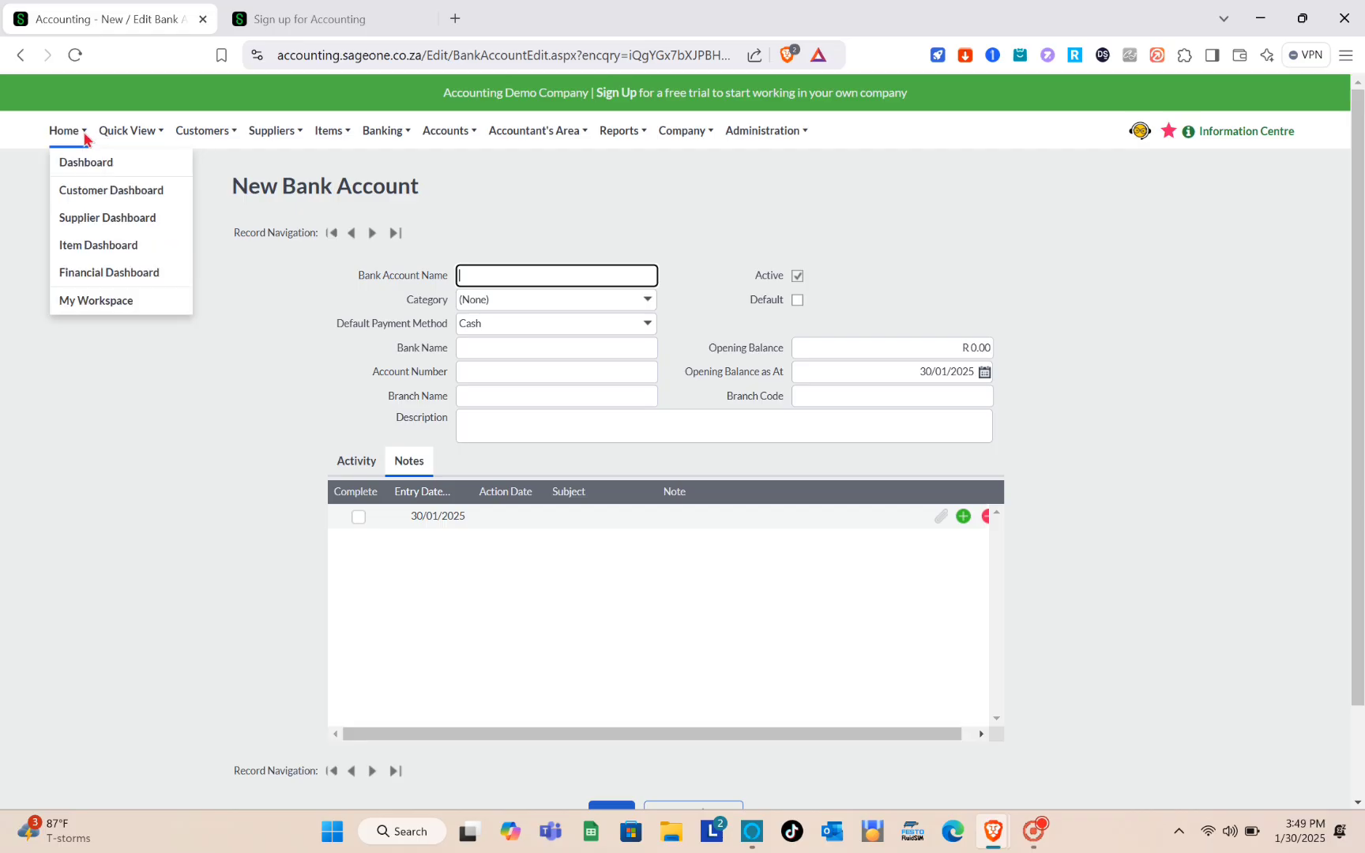
Step: Leave the new bank account form and open the company's main dashboard
left_click(110, 175)
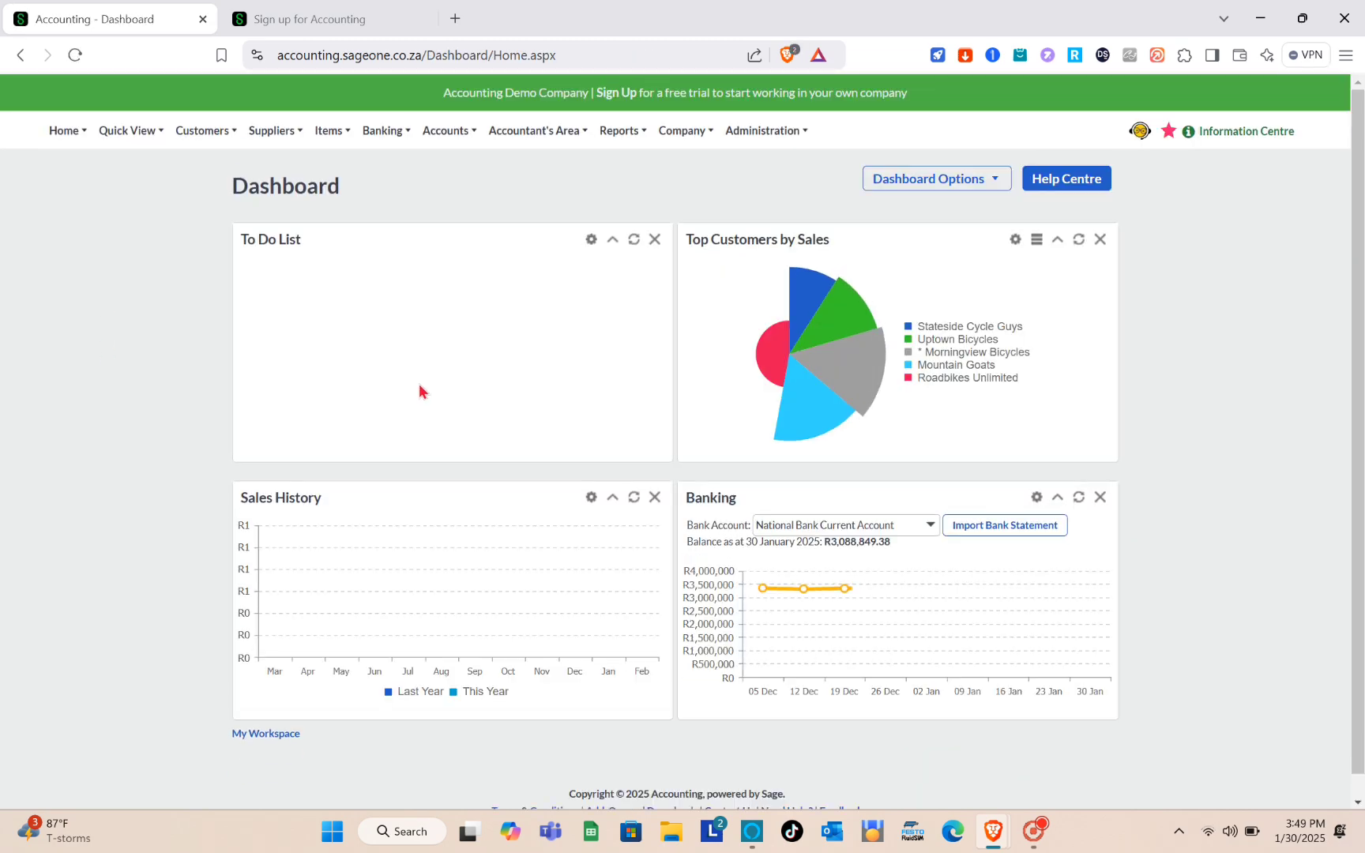
mouse_move(82, 136)
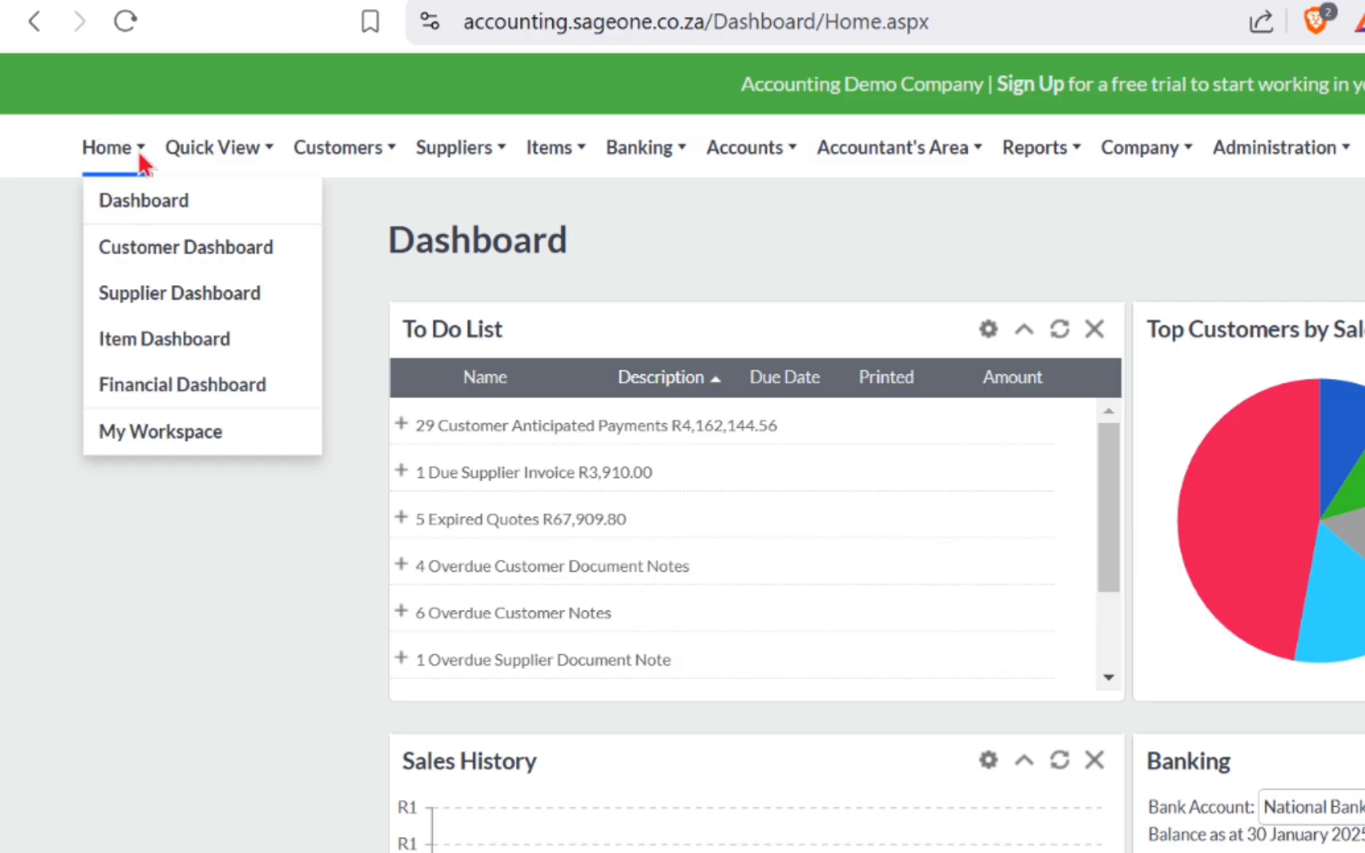
left_click(127, 304)
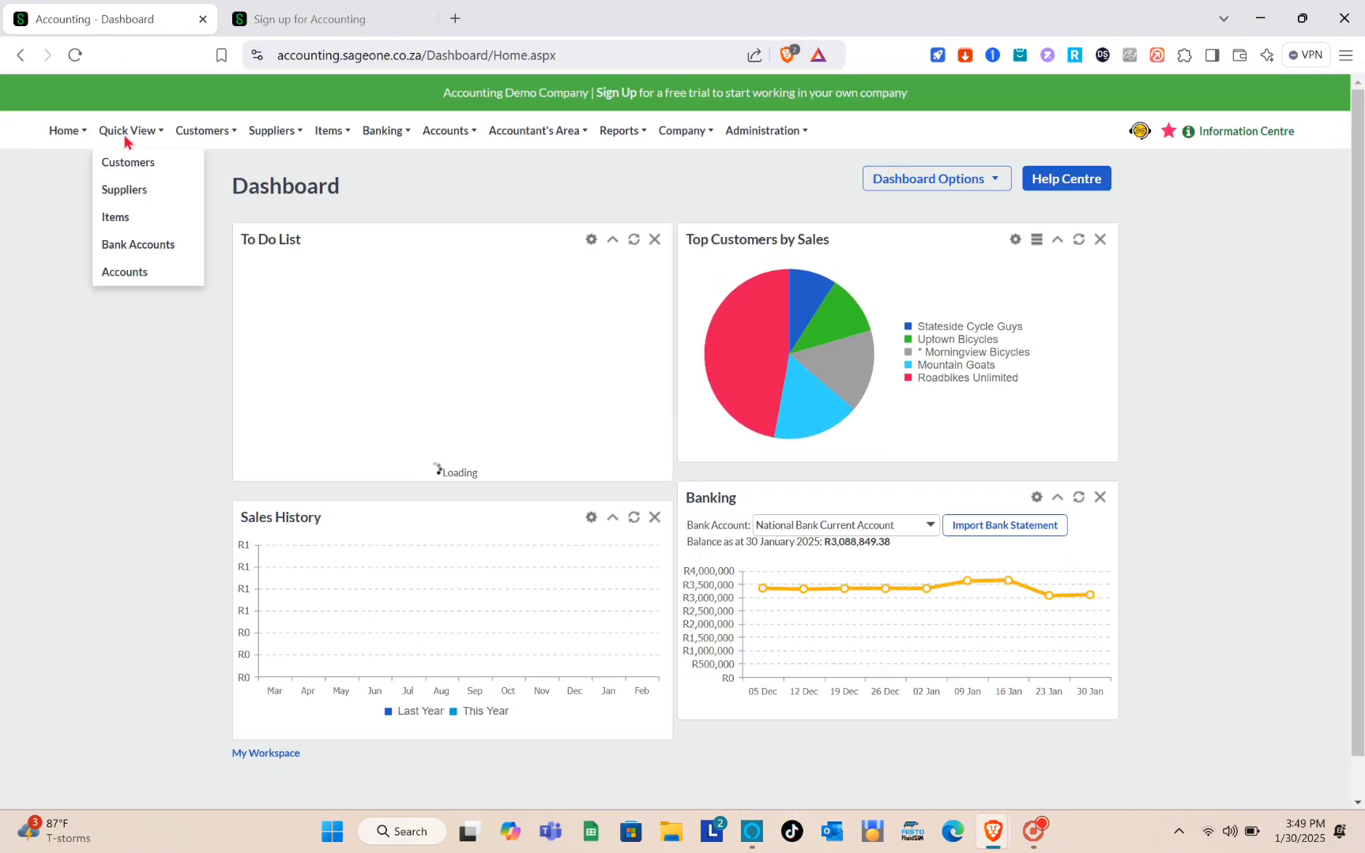
Step: Open the My Workspace page and look over its shortcuts for quotes, invoices, payments and banking
mouse_move(77, 138)
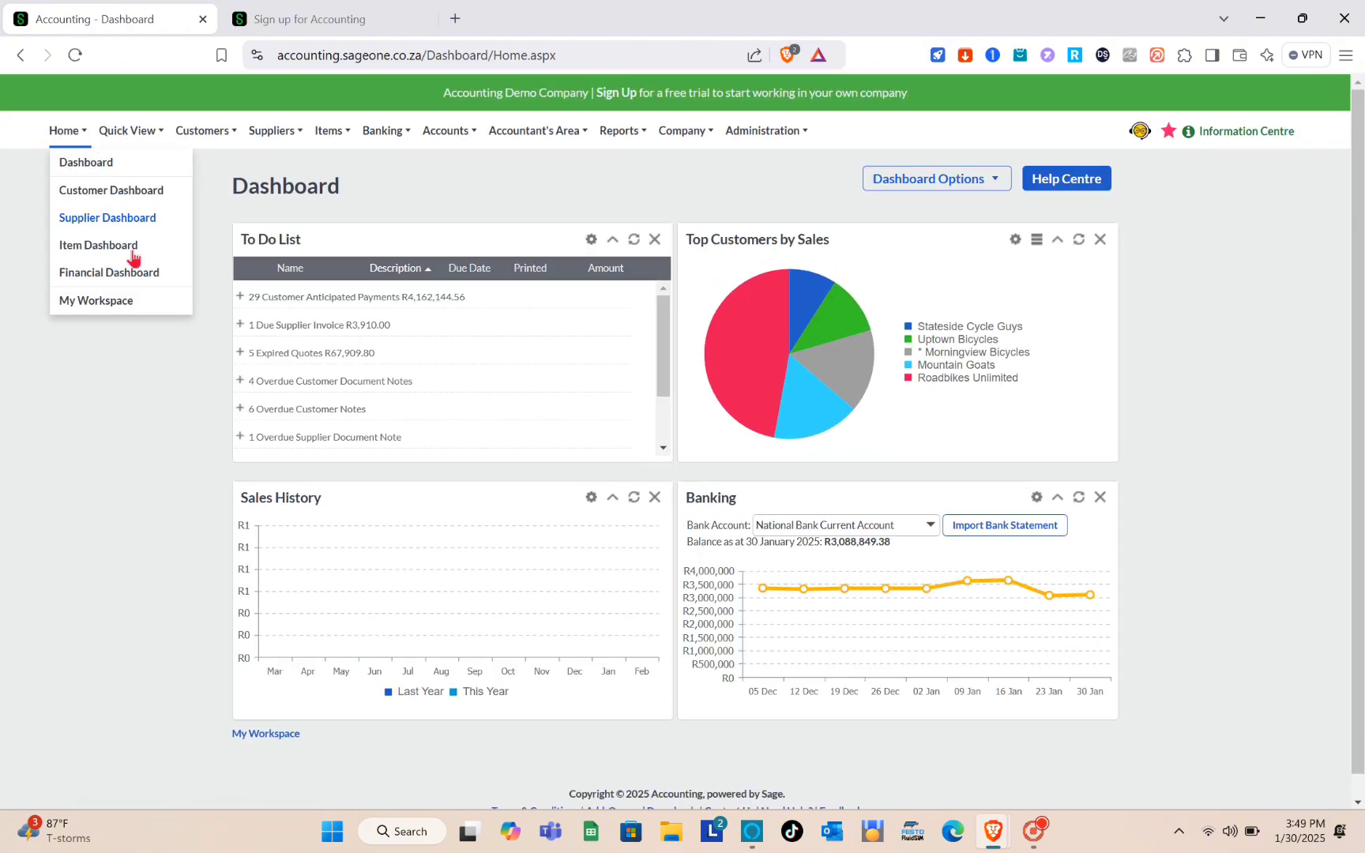
left_click(136, 301)
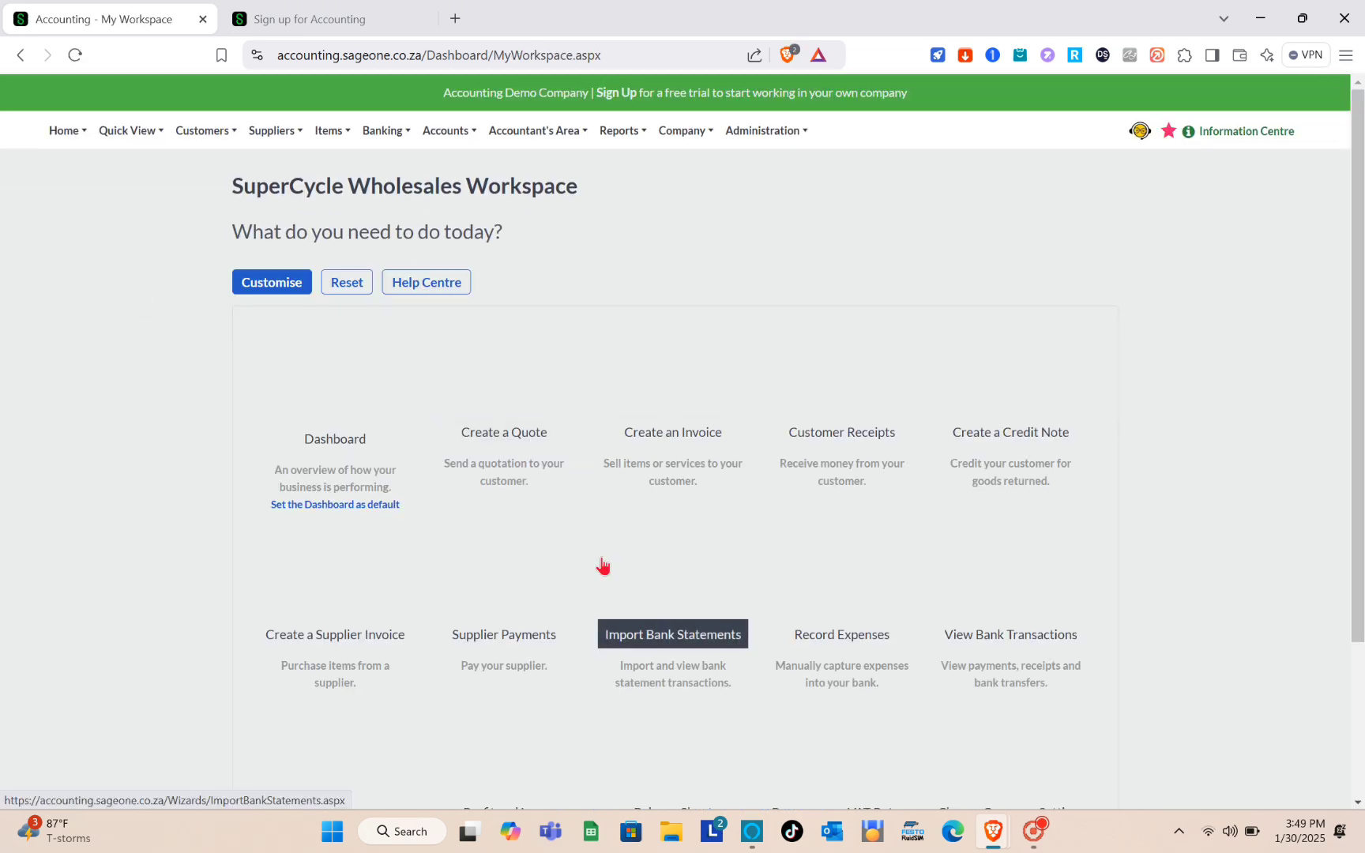
scroll(603, 567, "down", 1)
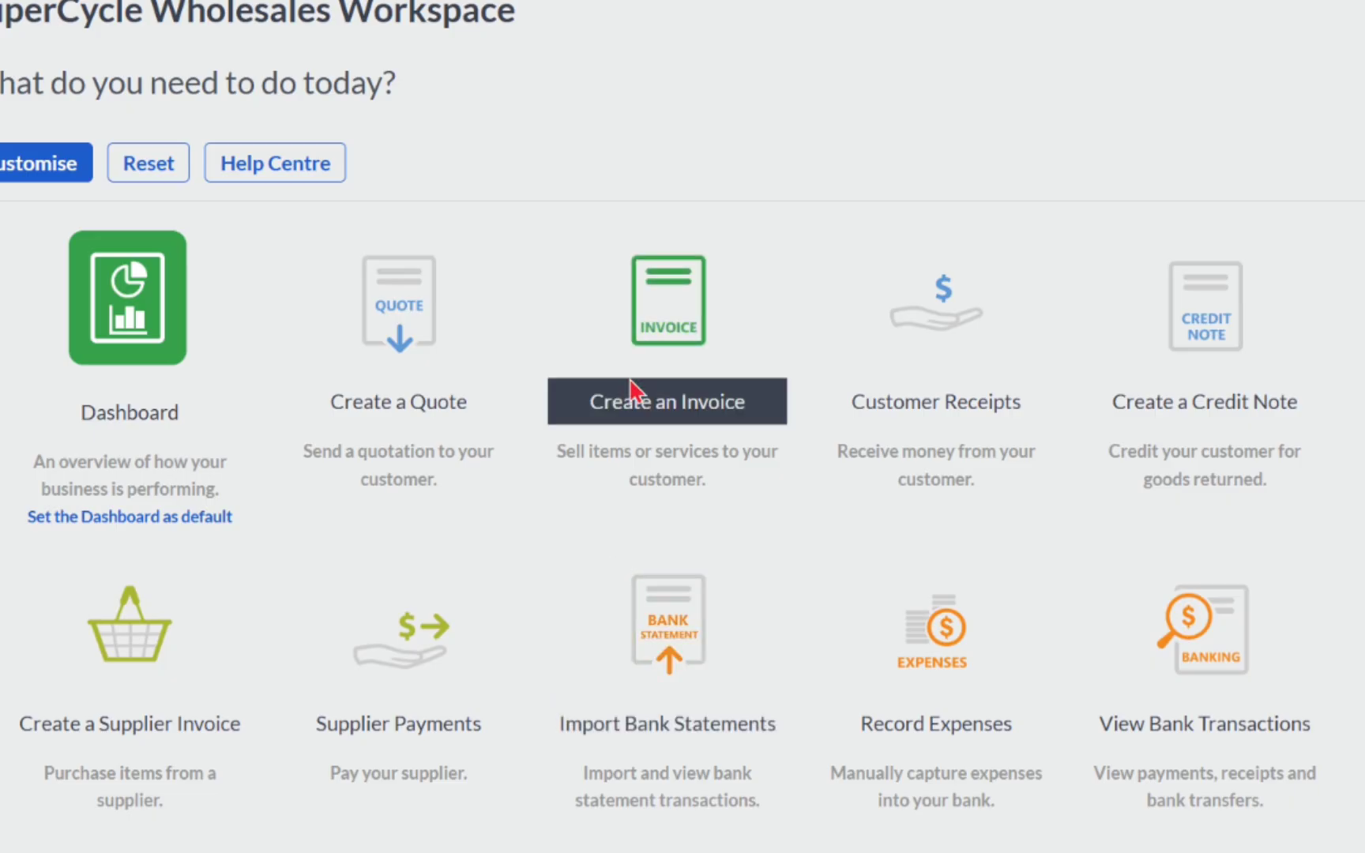
Step: Create a customer invoice from the workspace and add the Bicycle Pump item, BICYCL-002, as its first line
left_click(631, 389)
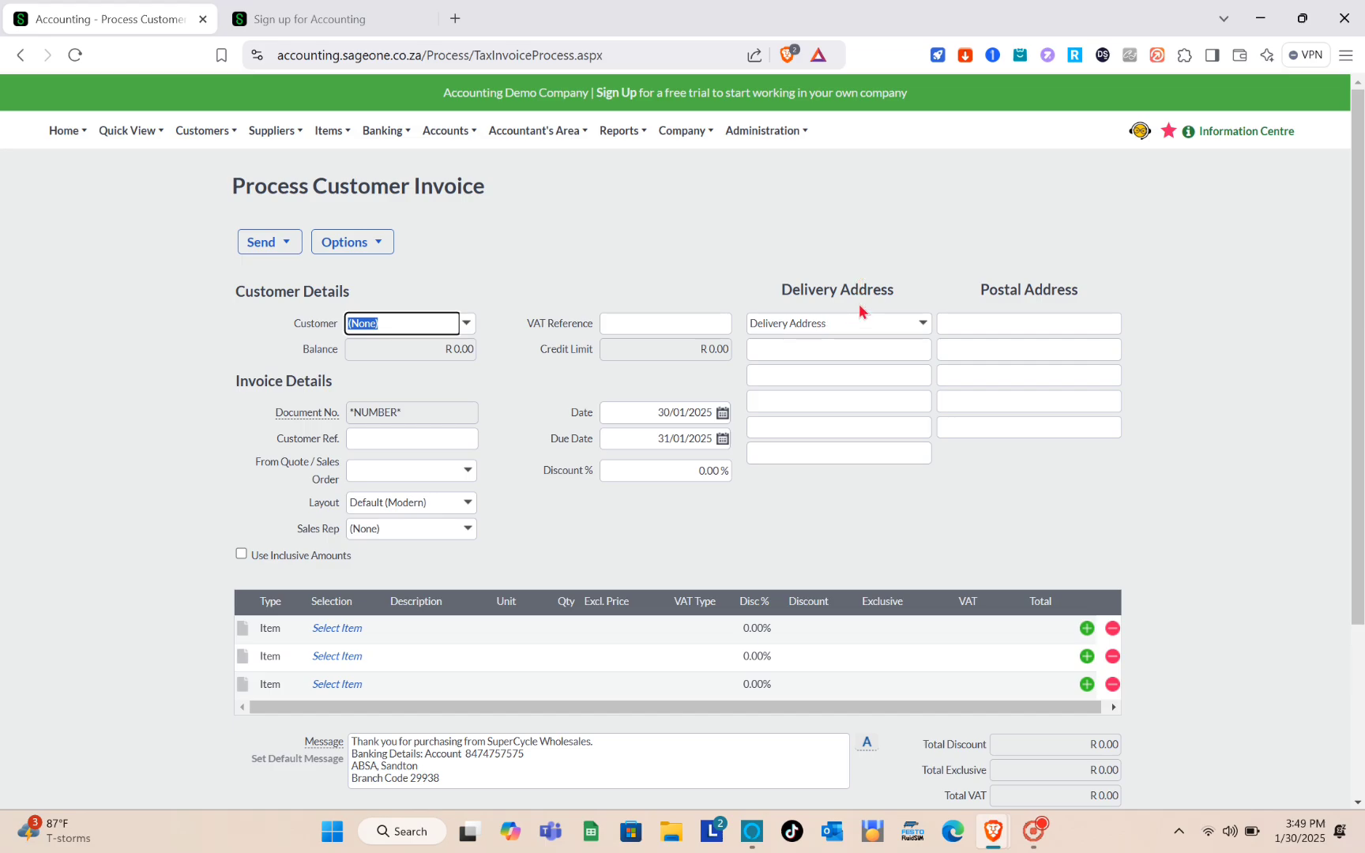
scroll(594, 525, "down", 3)
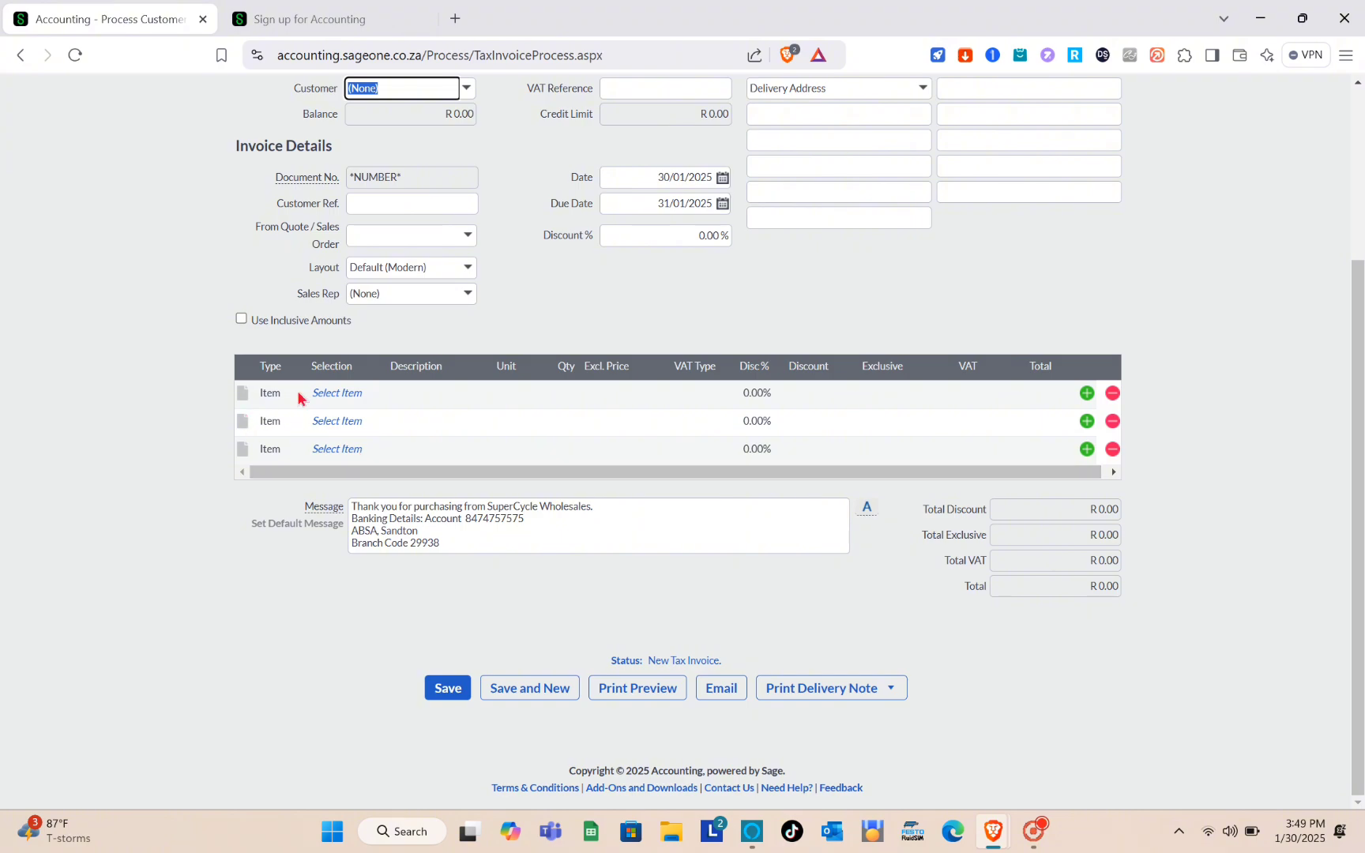
left_click(347, 392)
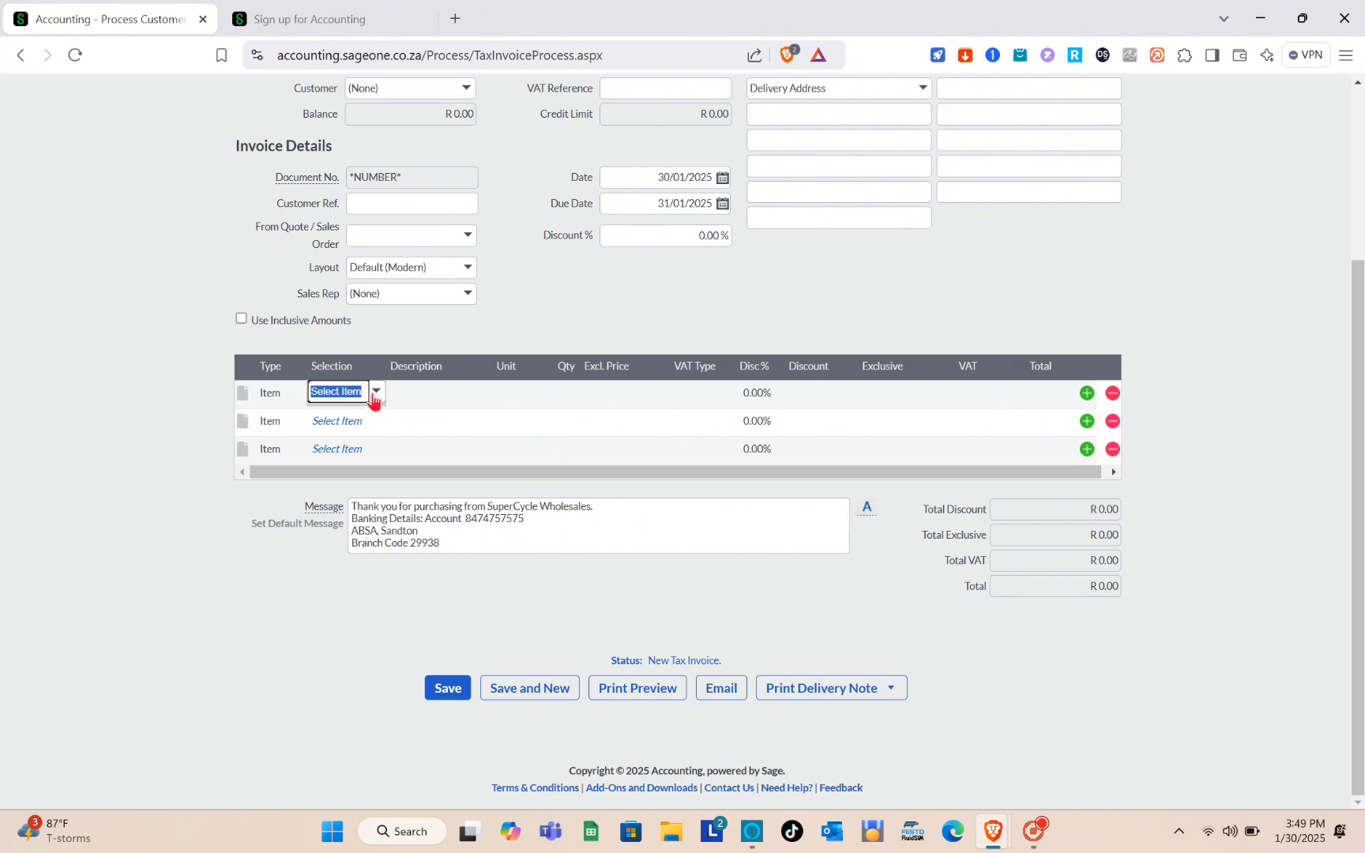
left_click(374, 392)
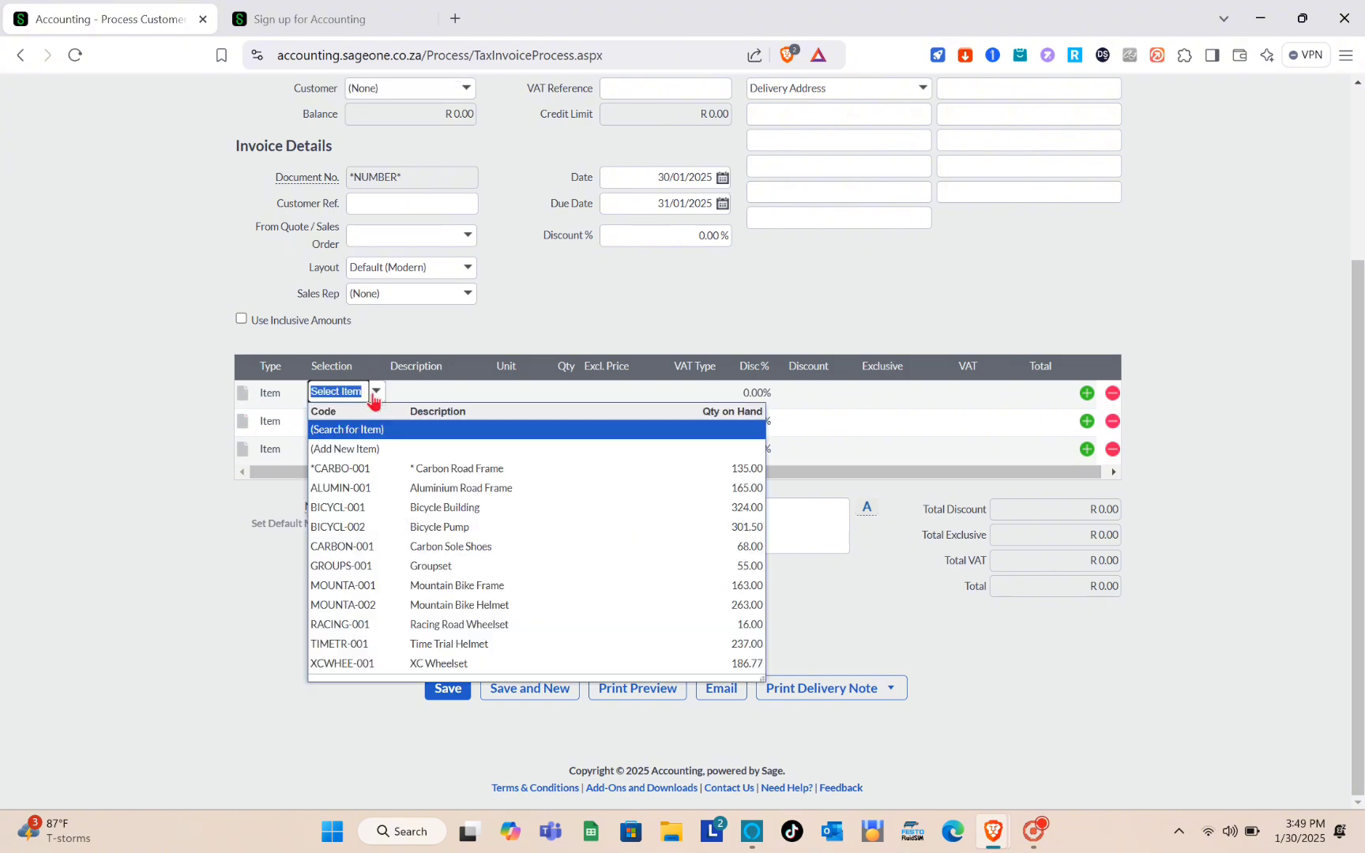
left_click(385, 534)
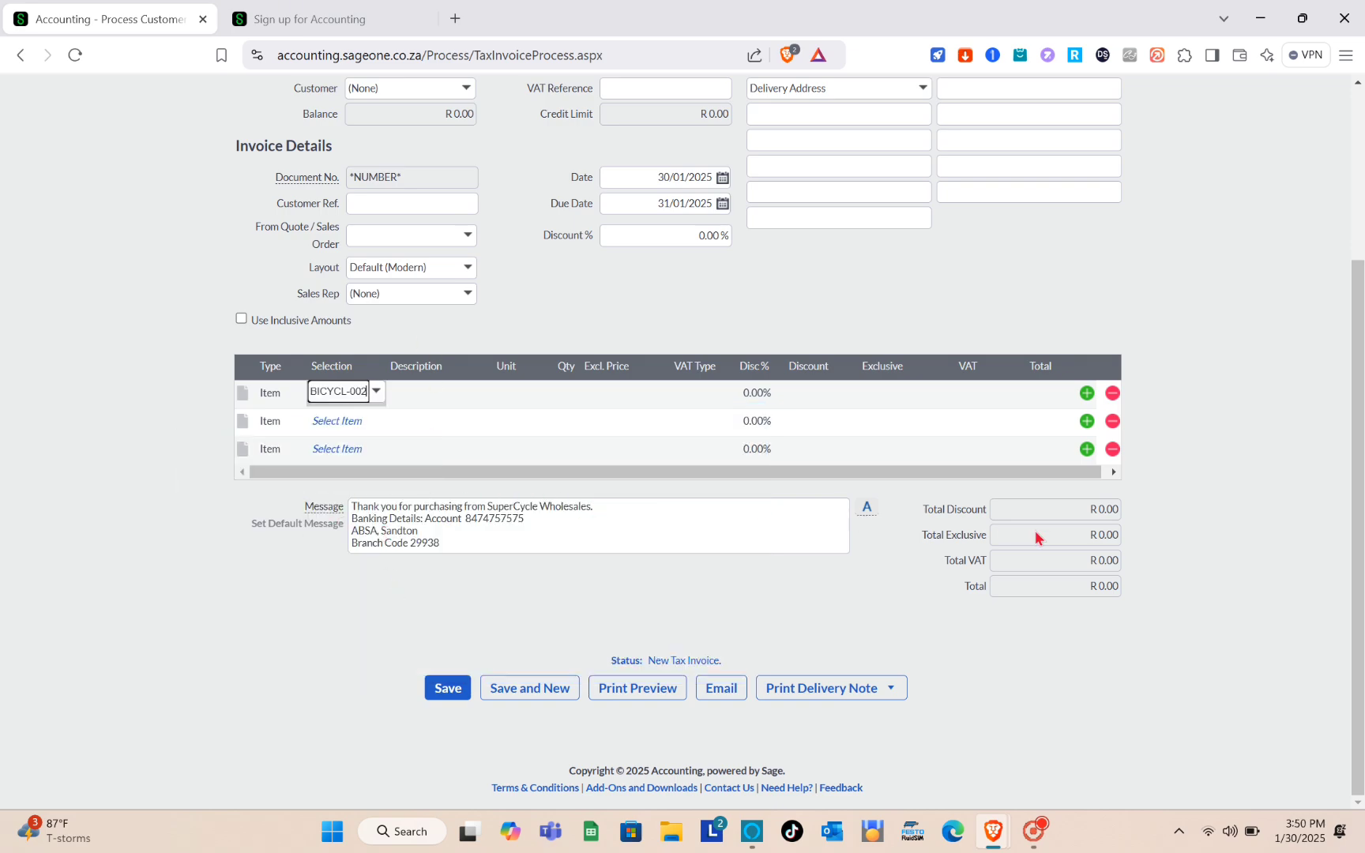
left_click(749, 509)
key("ctrl+a")
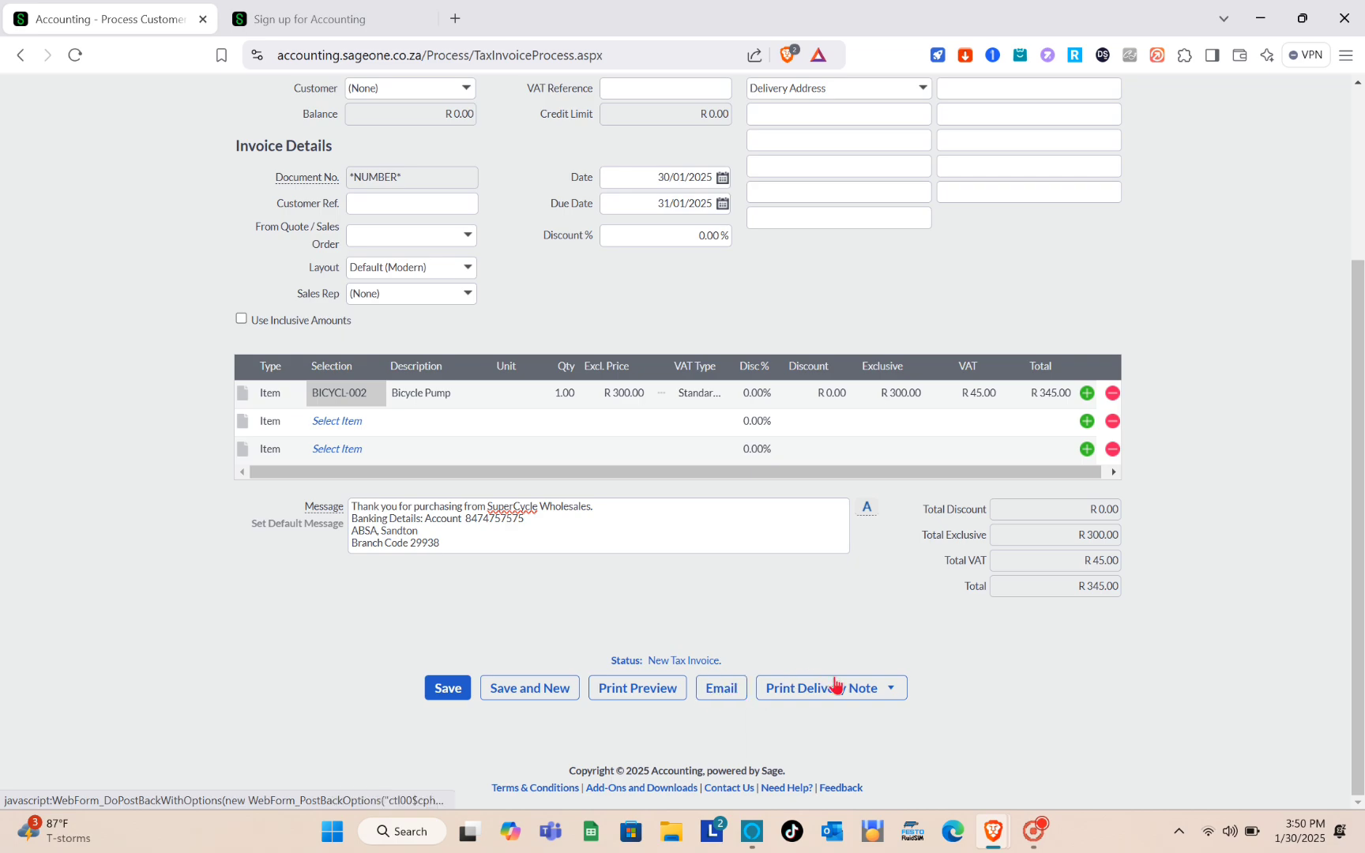
Step: Leave the customer invoice without saving and return to the main dashboard
scroll(833, 687, "up", 3)
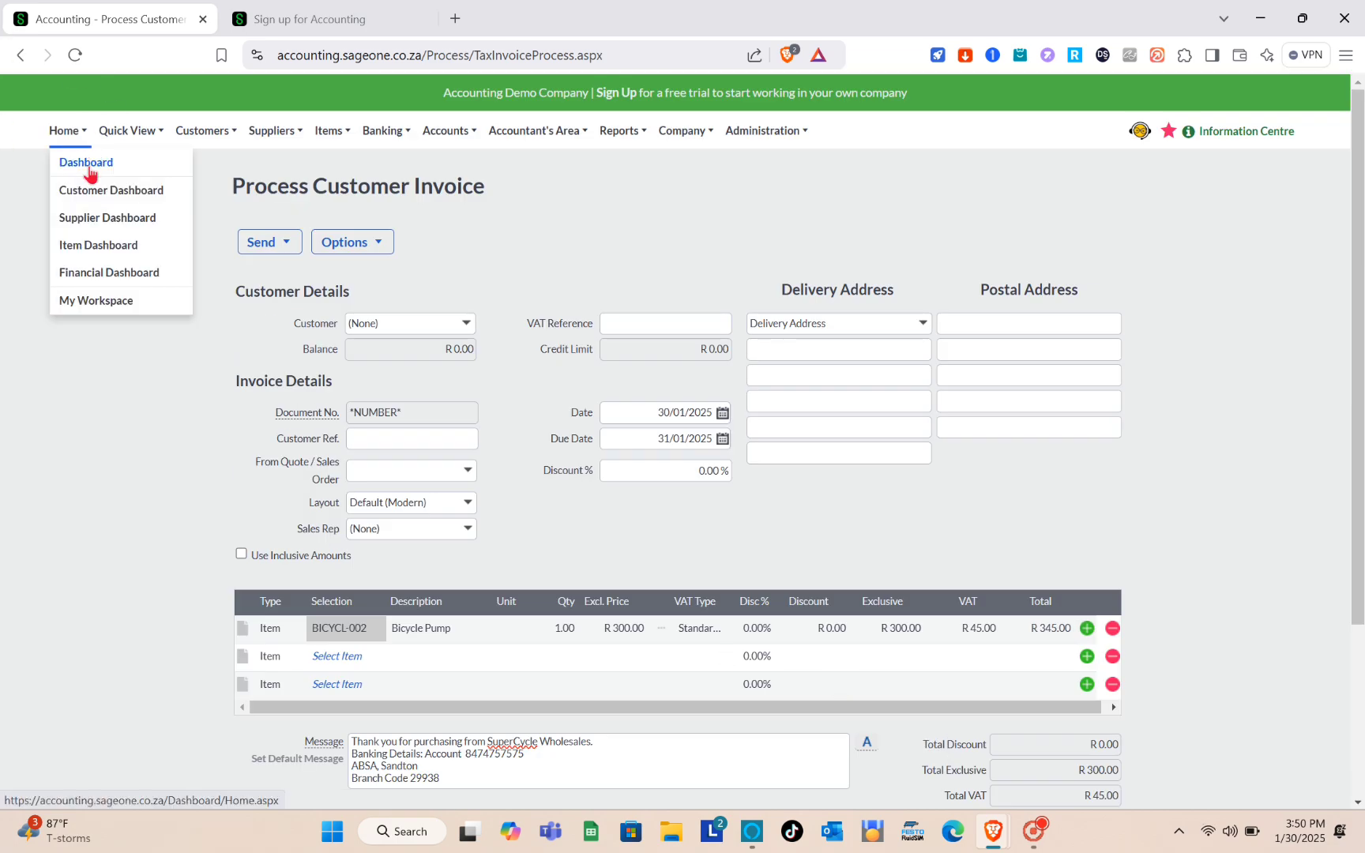
left_click(87, 164)
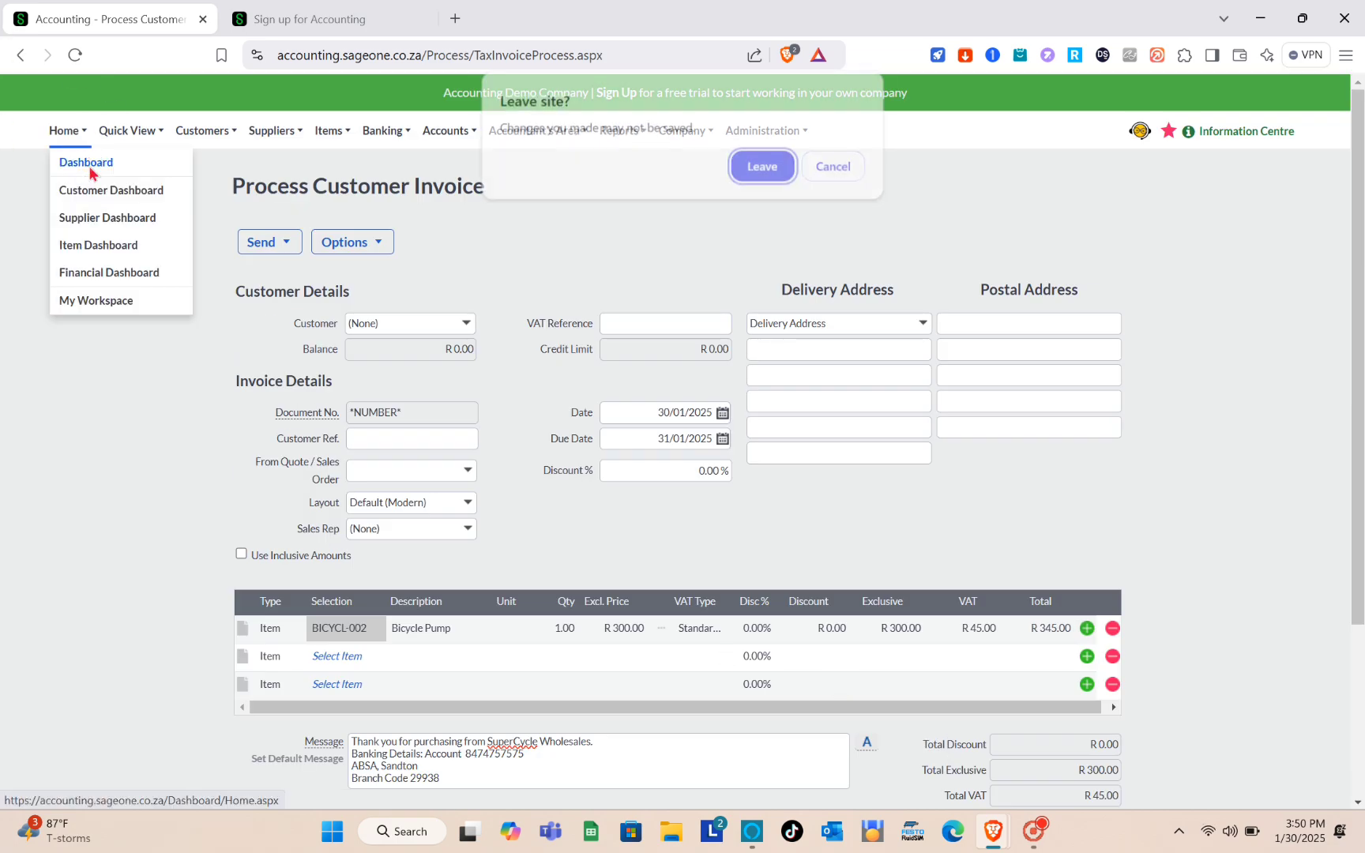
left_click(763, 167)
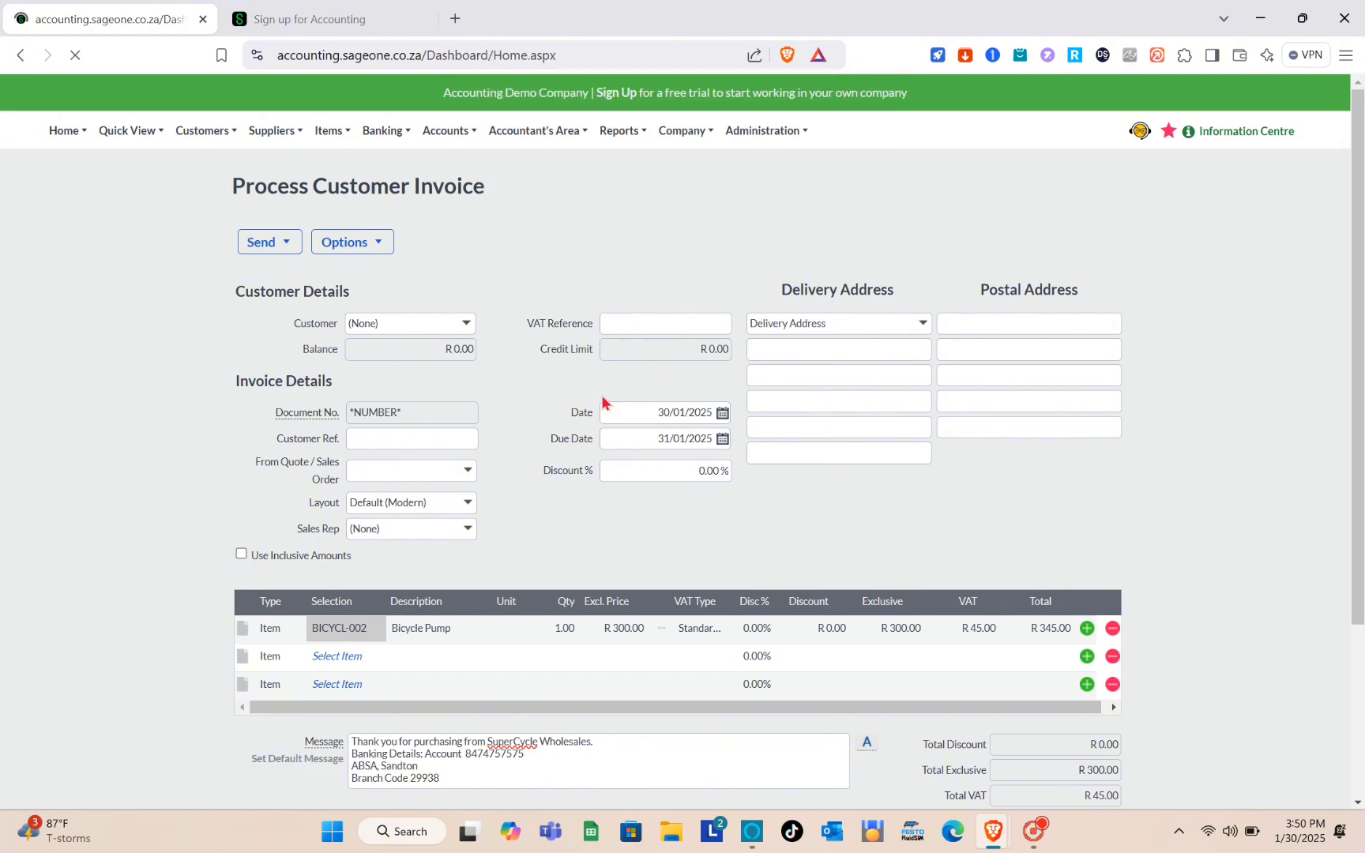
scroll(587, 490, "down", 3)
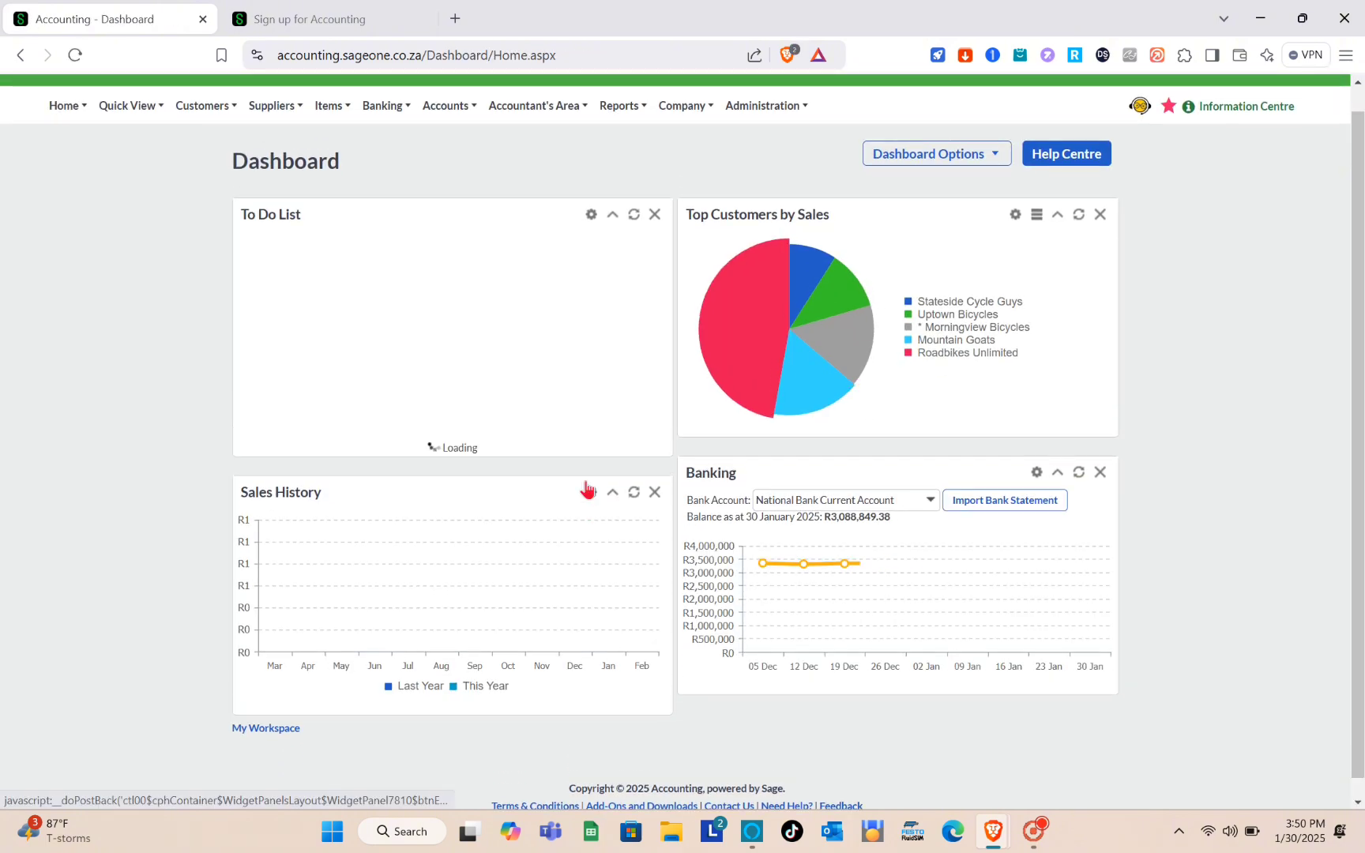